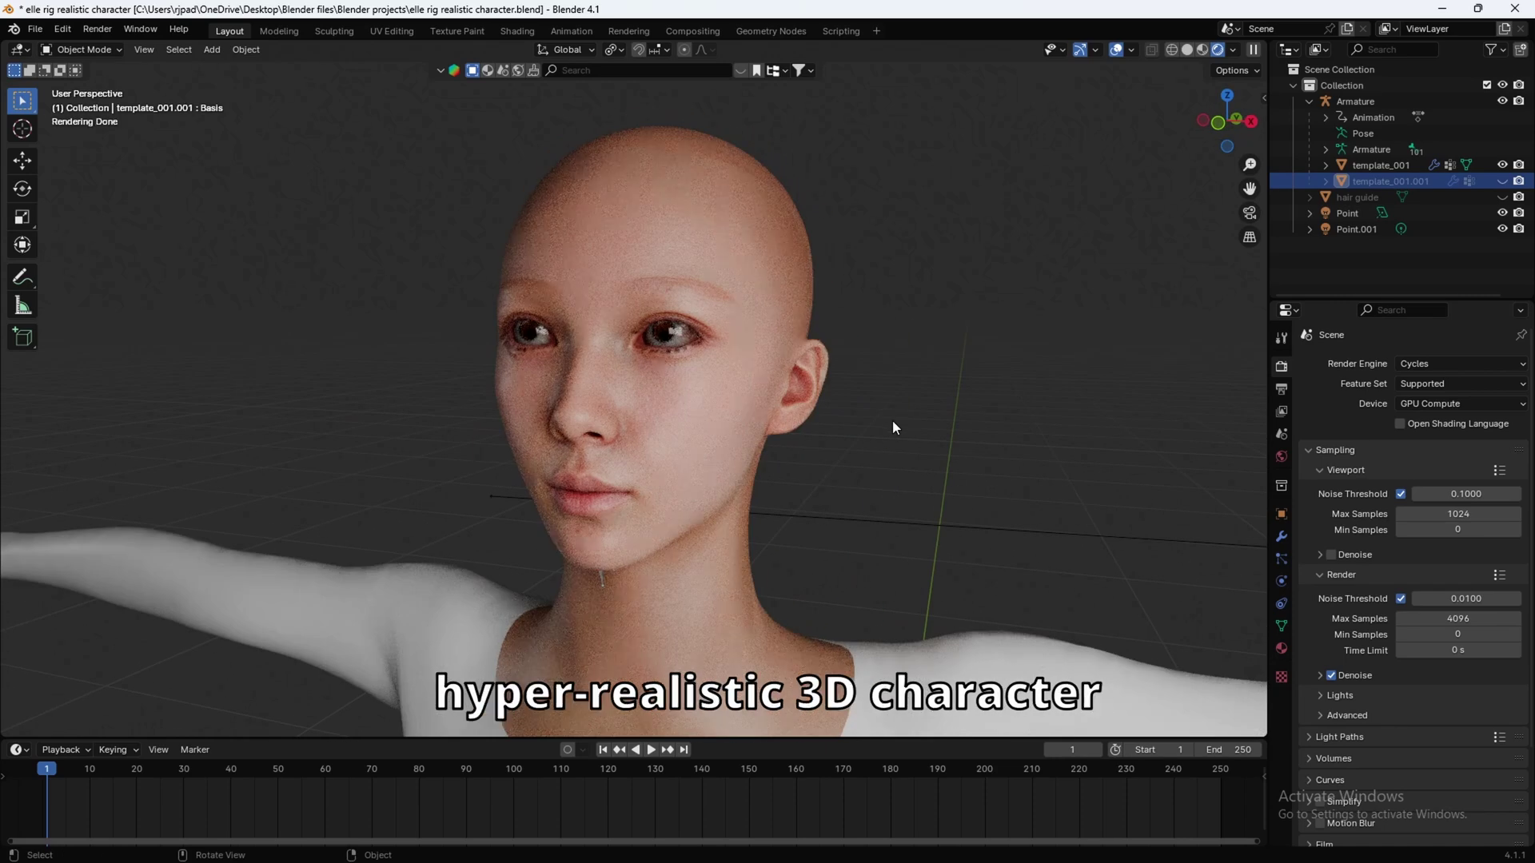
- Zoom in on the rendered character's face and back out, then switch to the ChatAvatar page in Edge
scroll(675, 462, up, 2)
scroll(675, 462, up, 3)
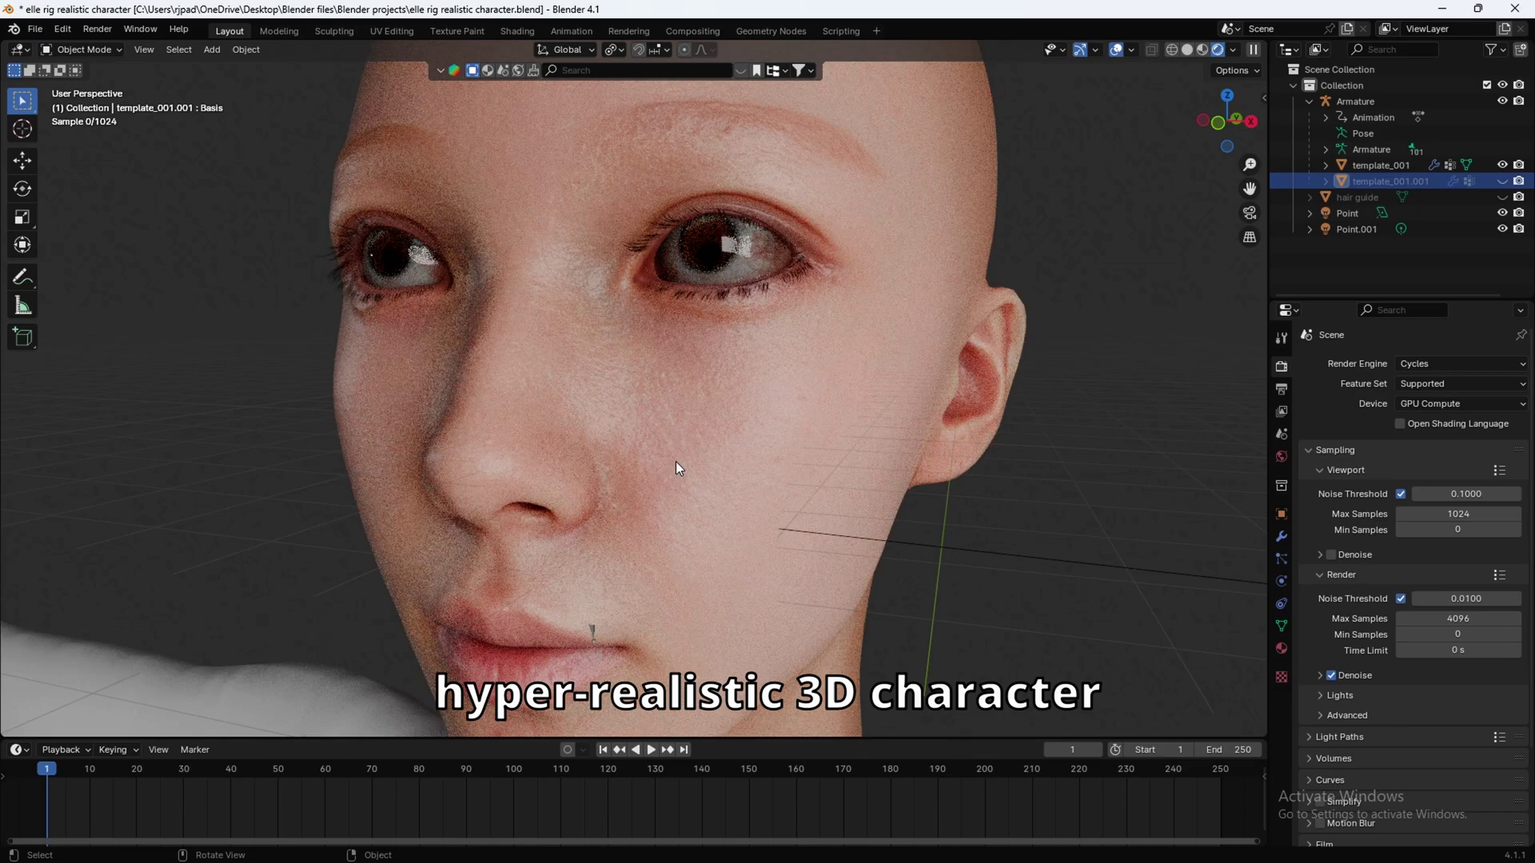
scroll(674, 462, down, 5)
click(786, 849)
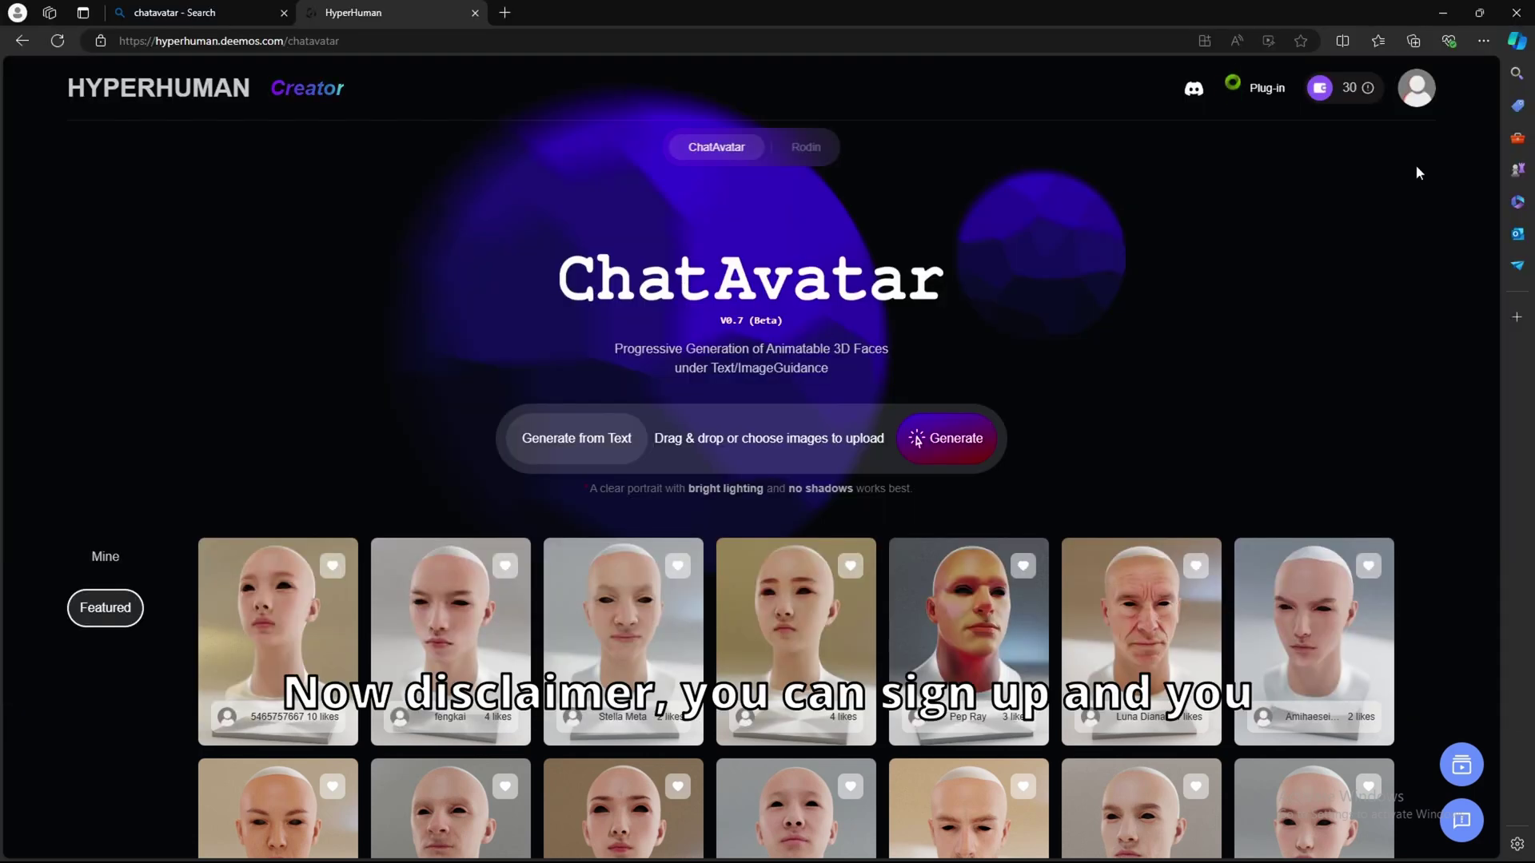
click(1351, 91)
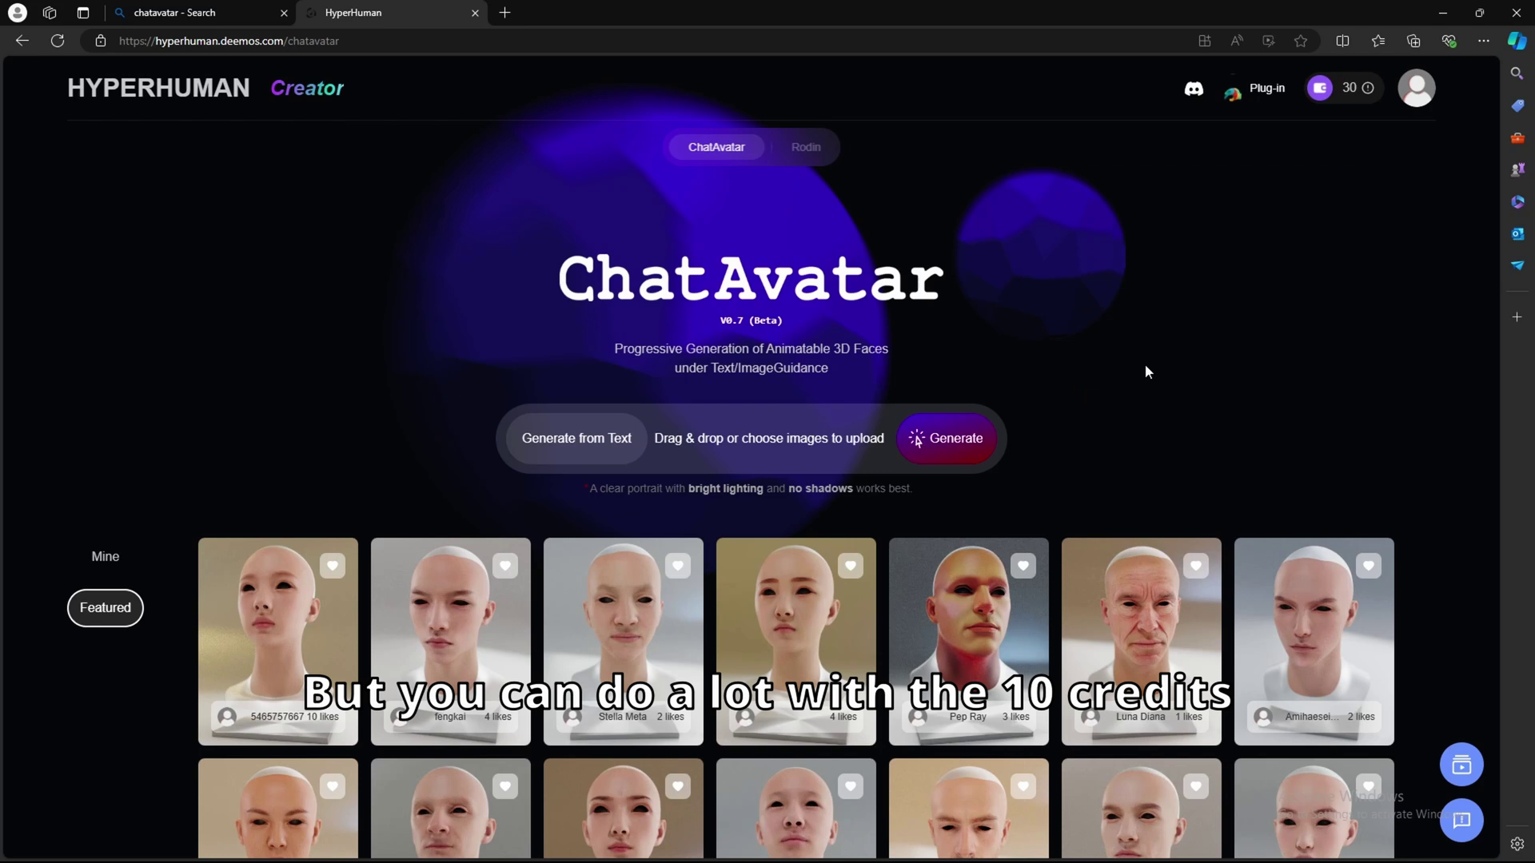
mouse_move(1350, 89)
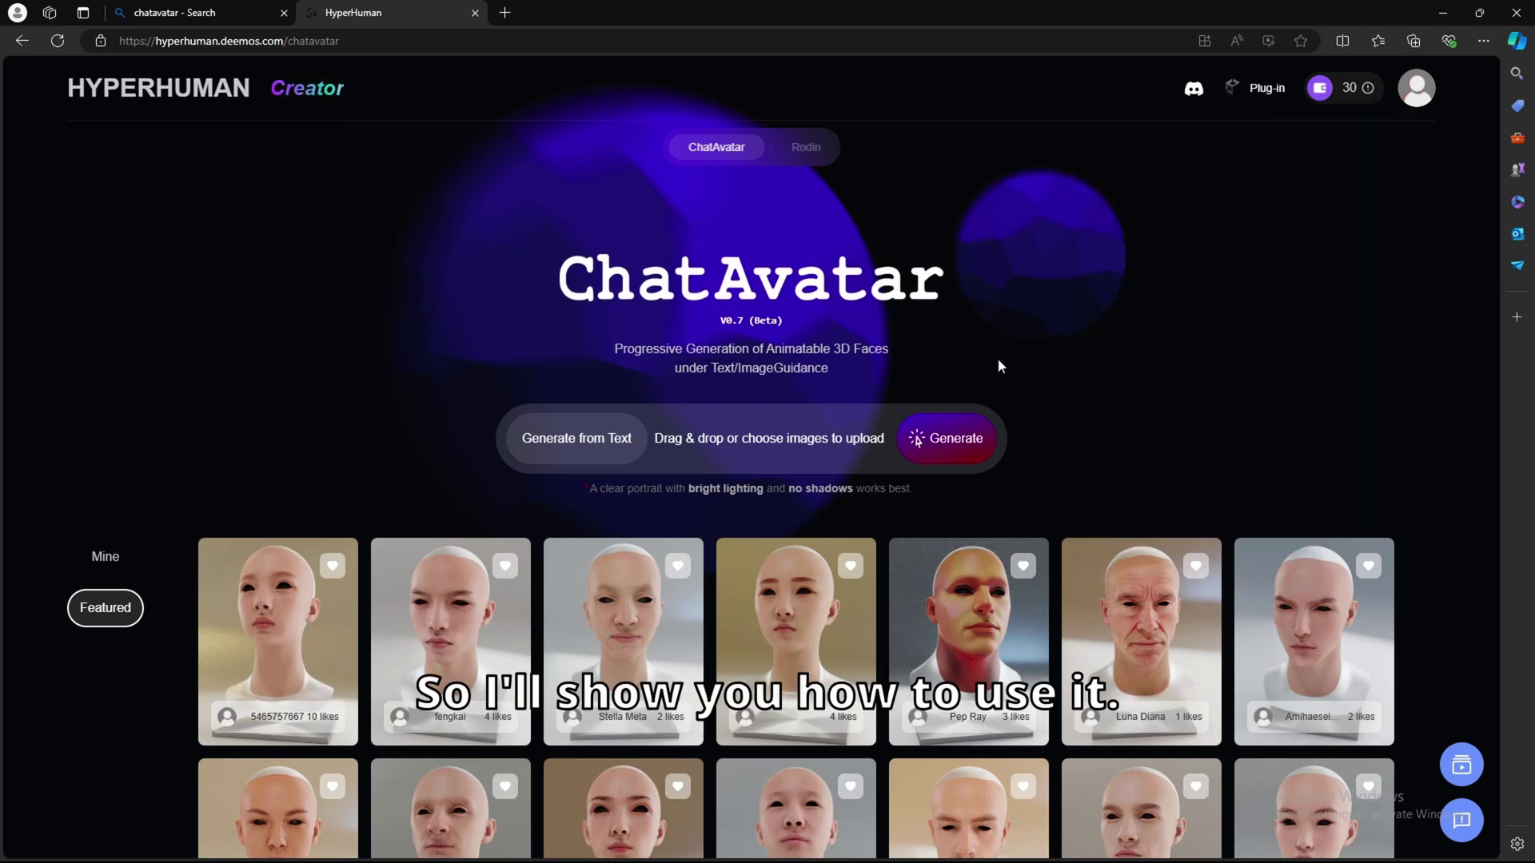
scroll(999, 363, down, 3)
scroll(1039, 344, up, 3)
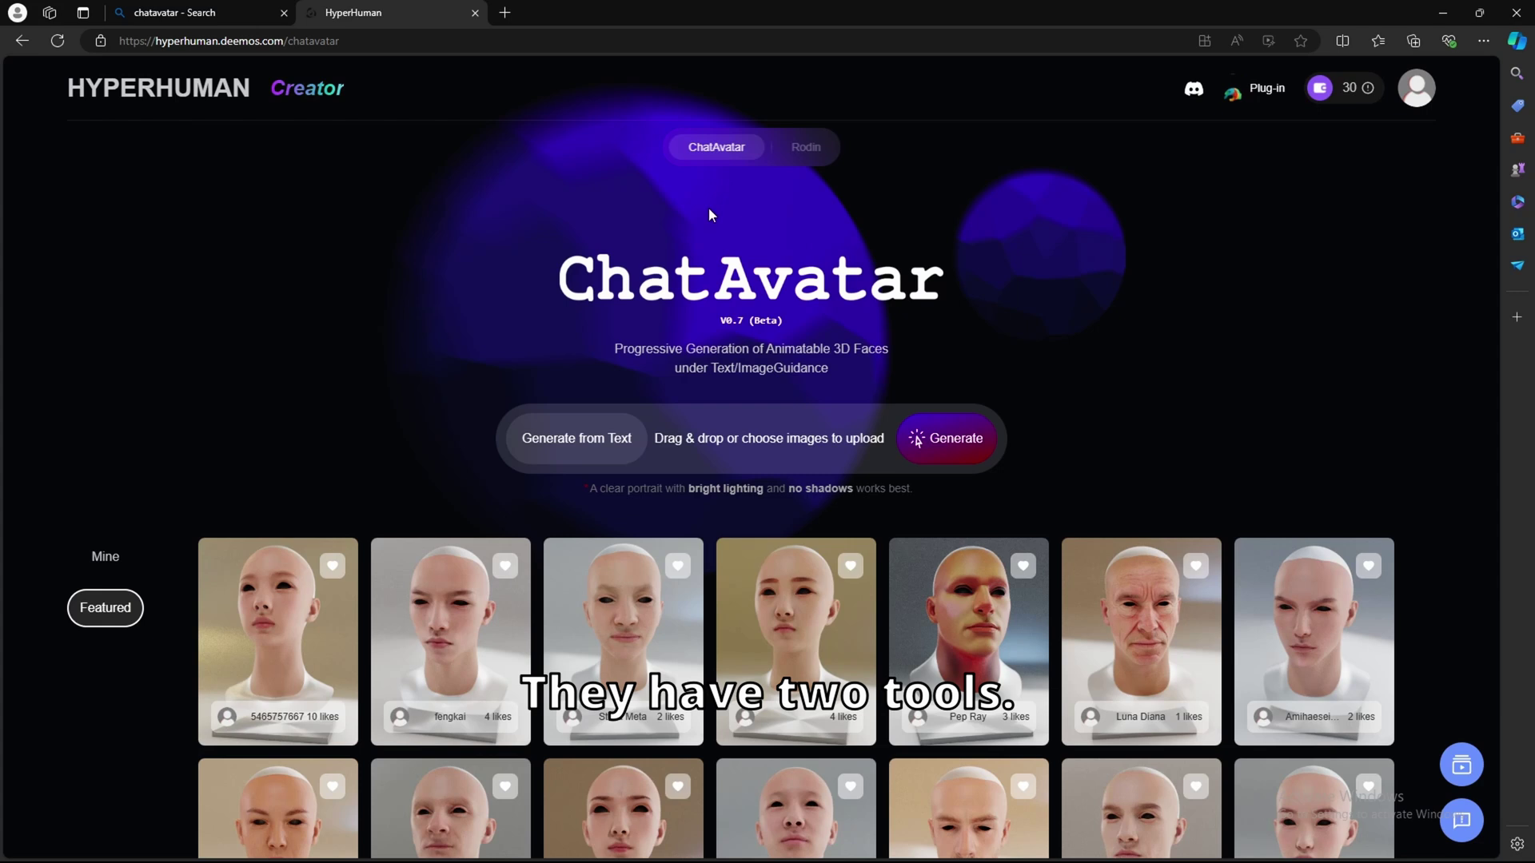
click(803, 147)
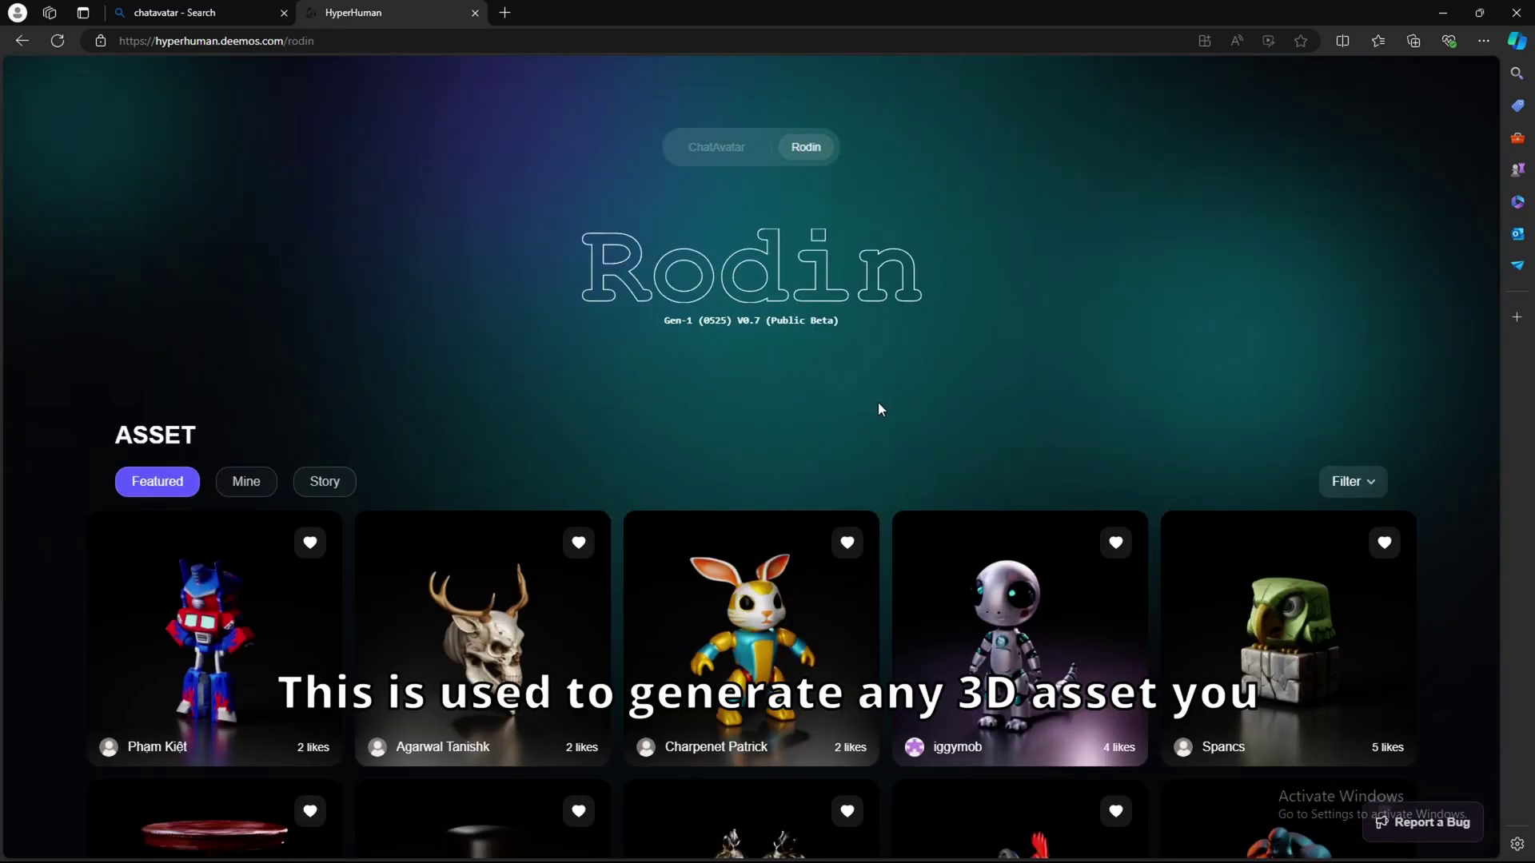
scroll(946, 462, down, 5)
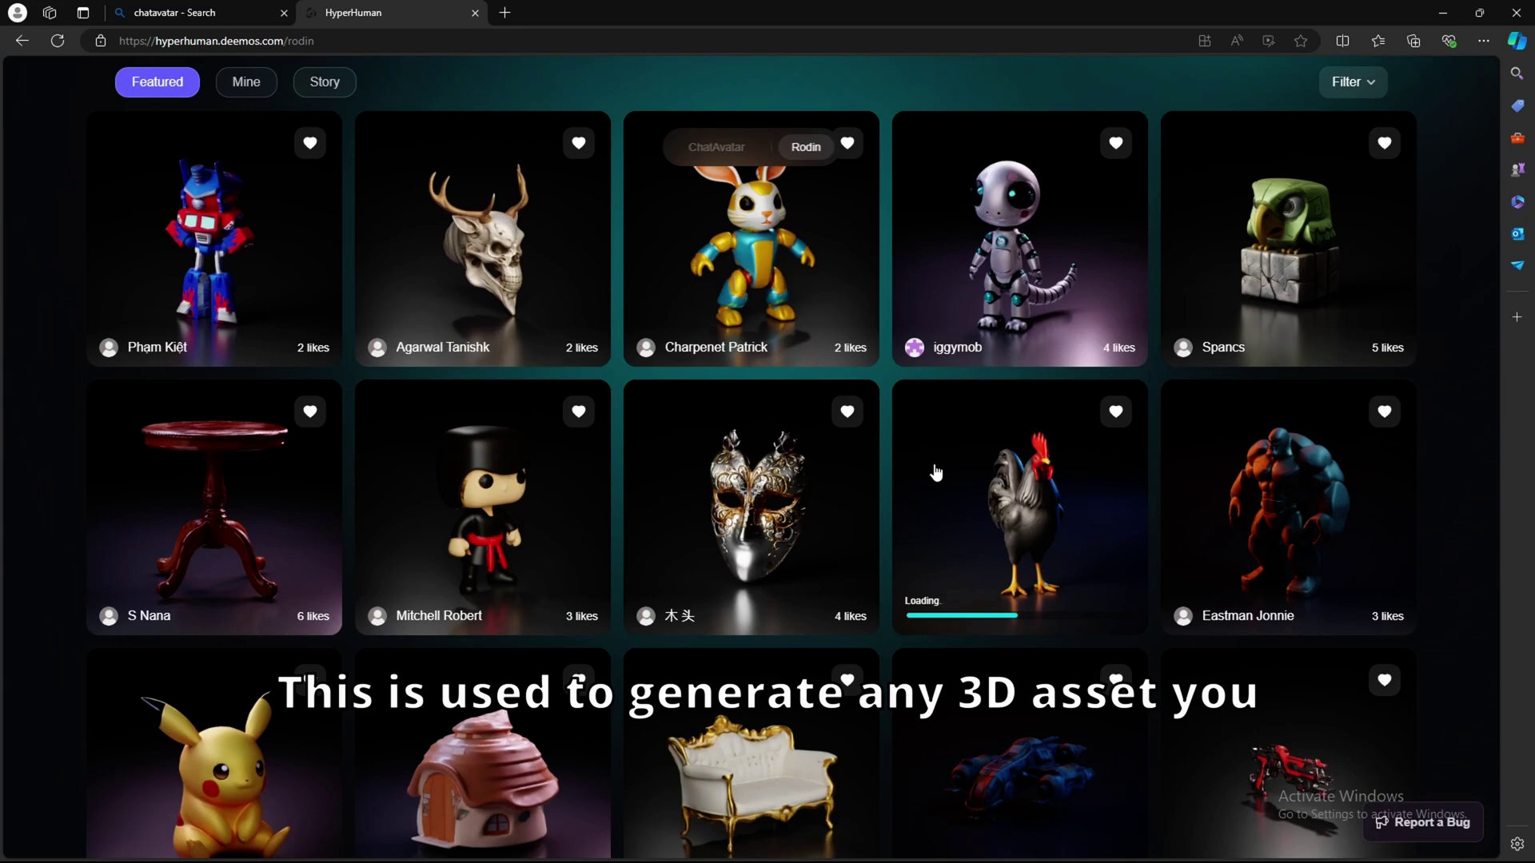
scroll(935, 472, down, 5)
scroll(923, 492, up, 10)
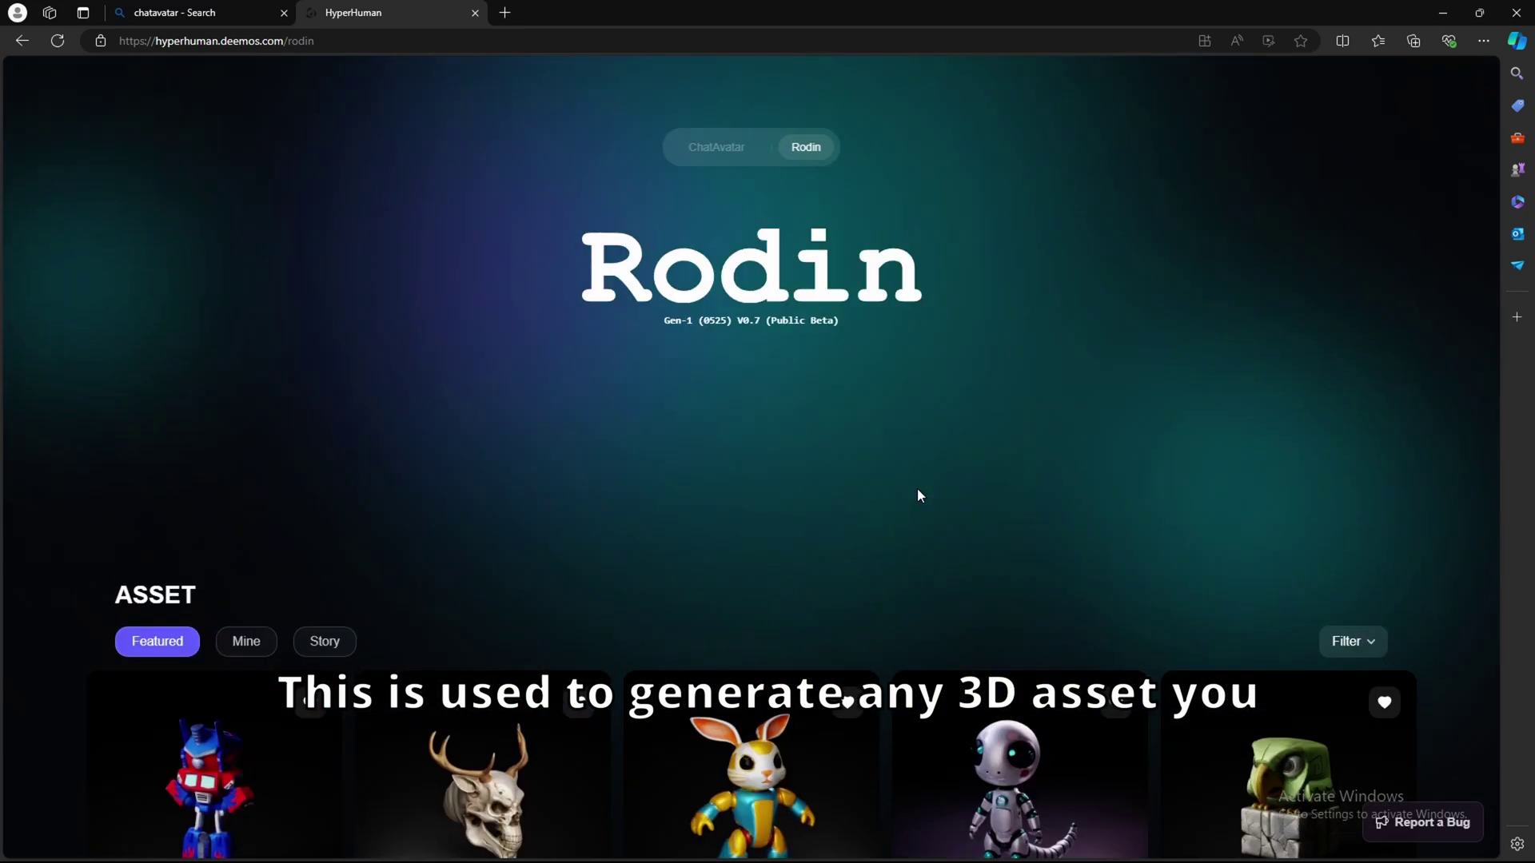
scroll(913, 491, down, 6)
scroll(911, 502, up, 6)
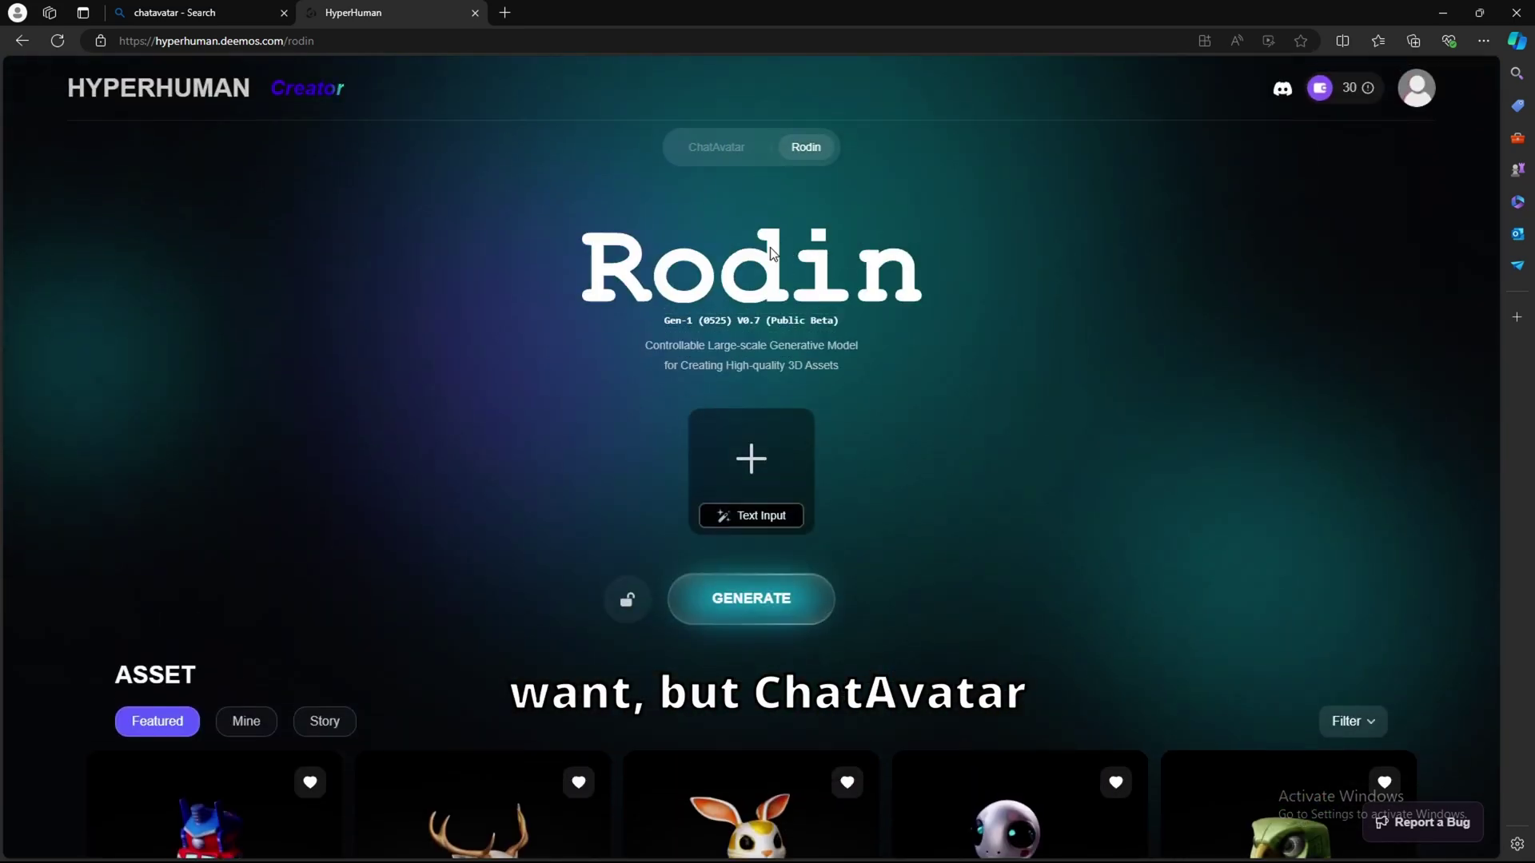
click(716, 147)
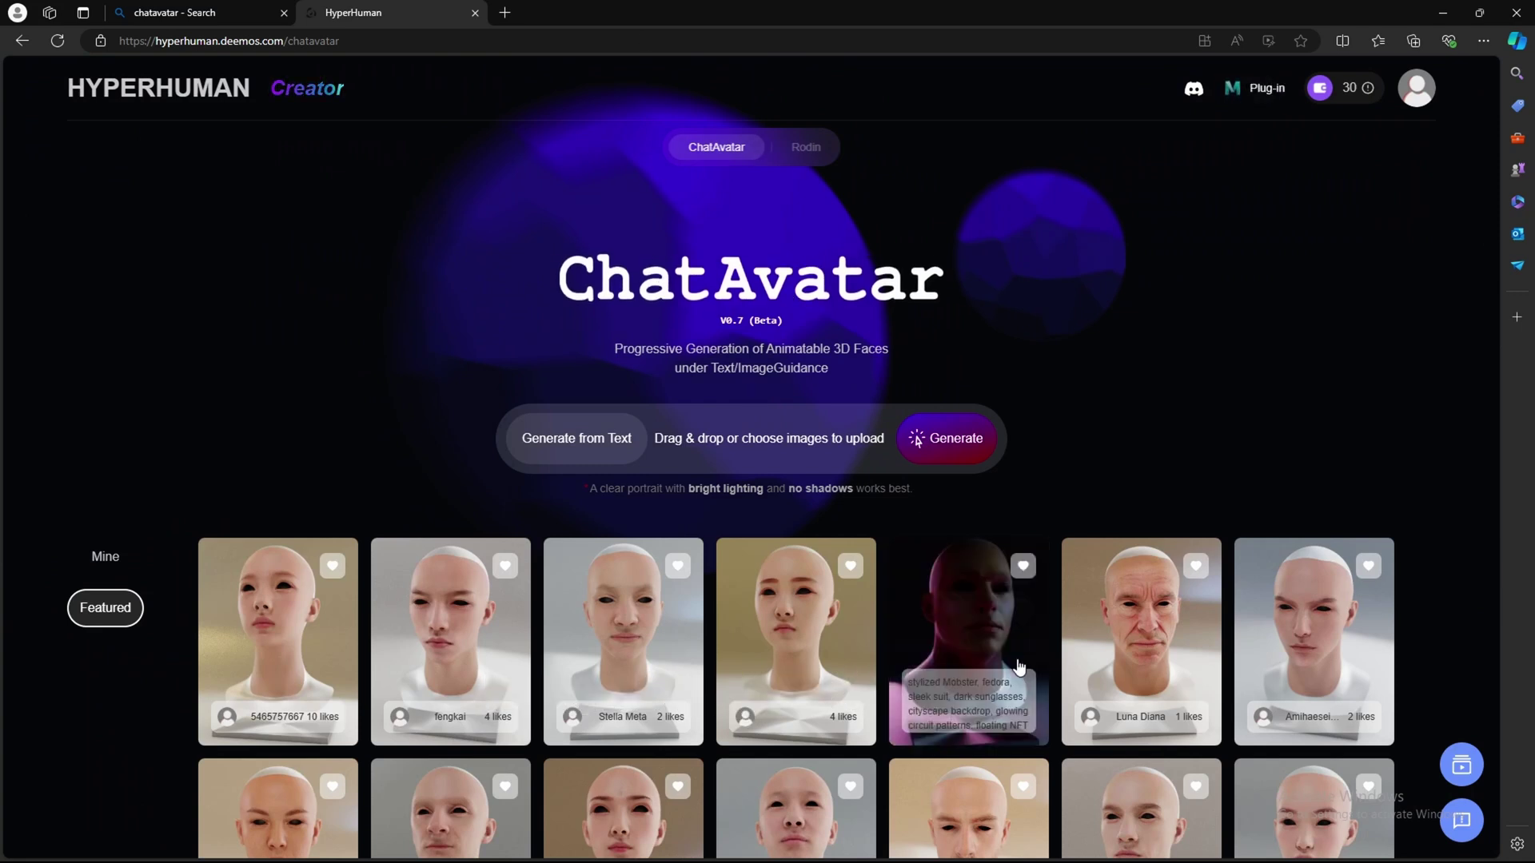
scroll(975, 565, down, 3)
scroll(973, 551, down, 2)
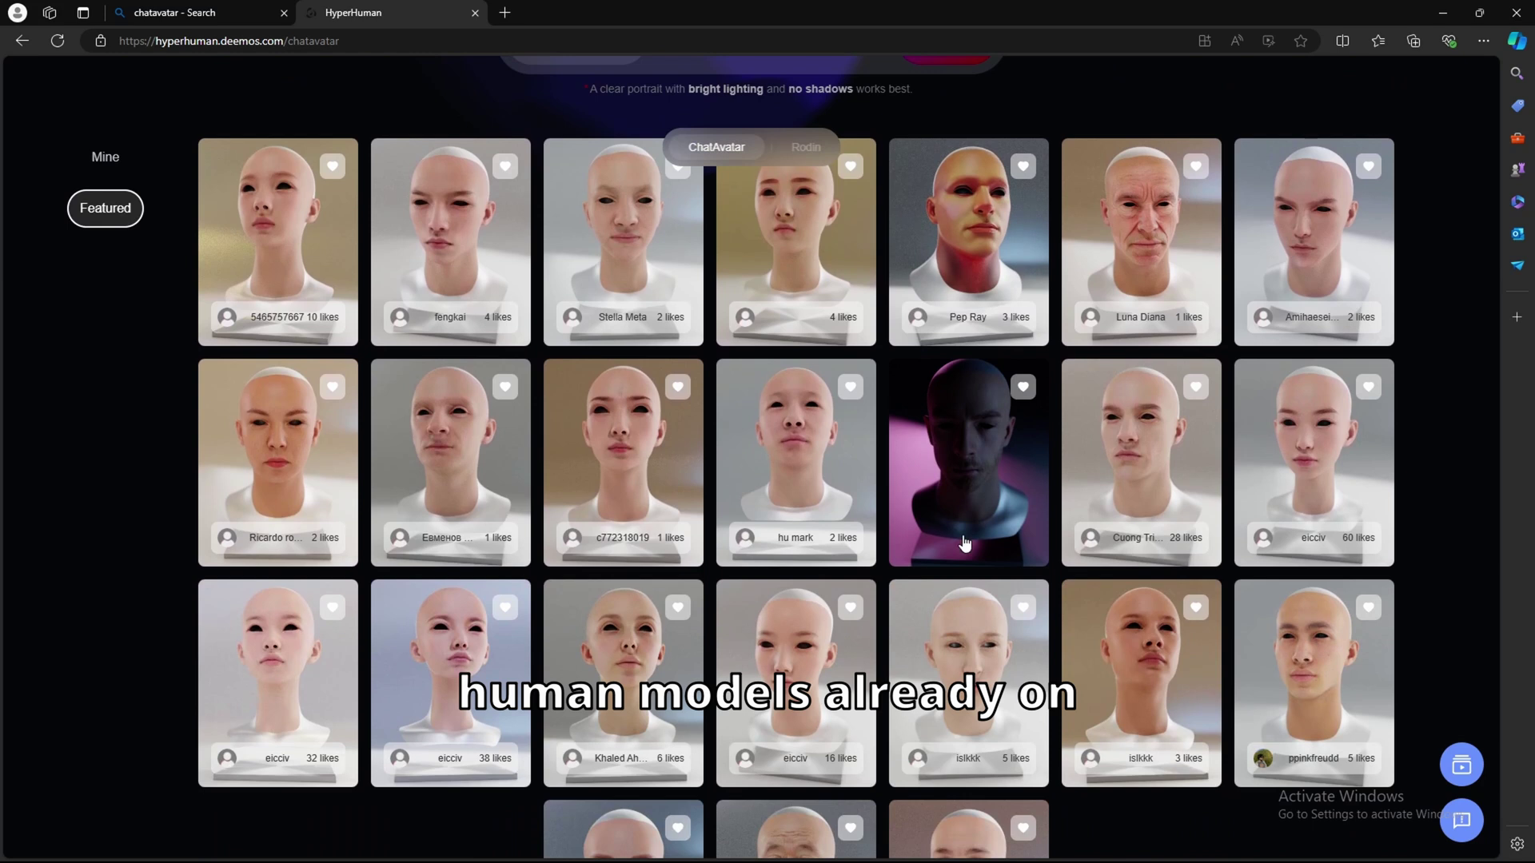
scroll(785, 455, down, 3)
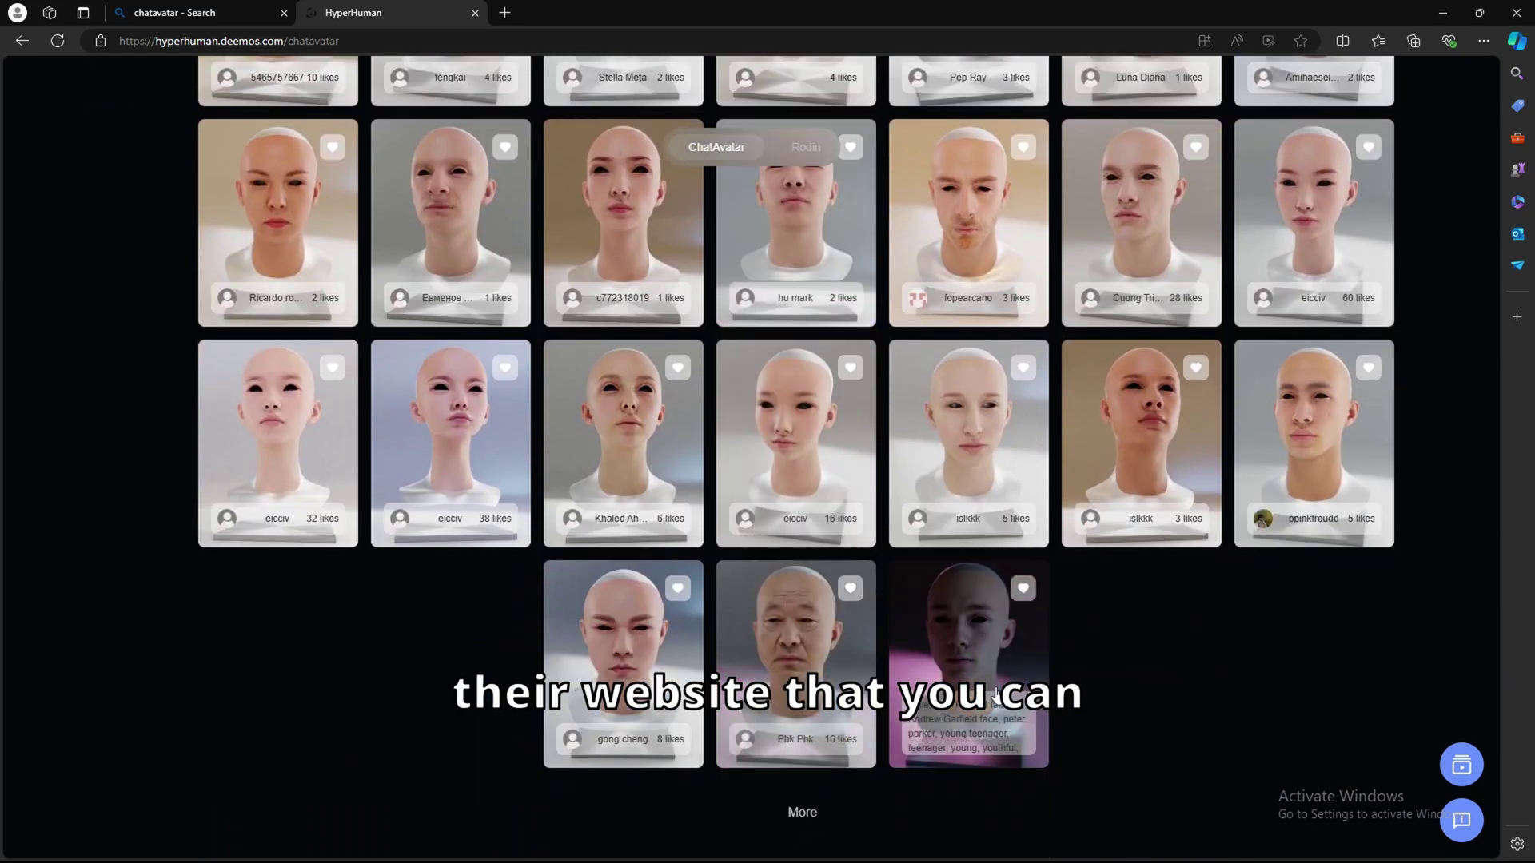
scroll(714, 446, up, 8)
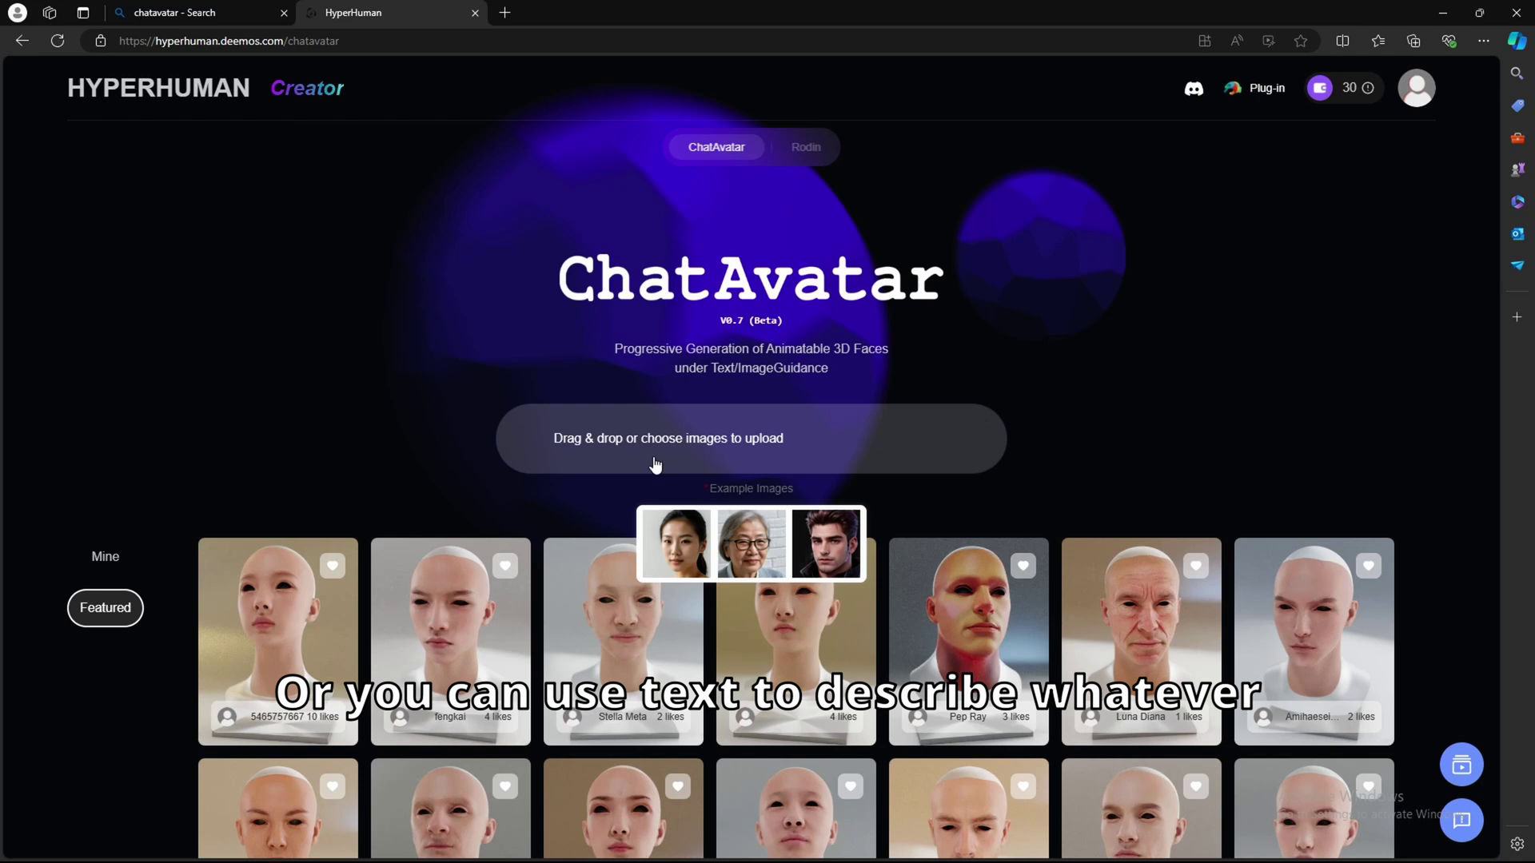
- Switch the generator to Generate from Text and enter the Facebook co-founder's name as the description
click(559, 462)
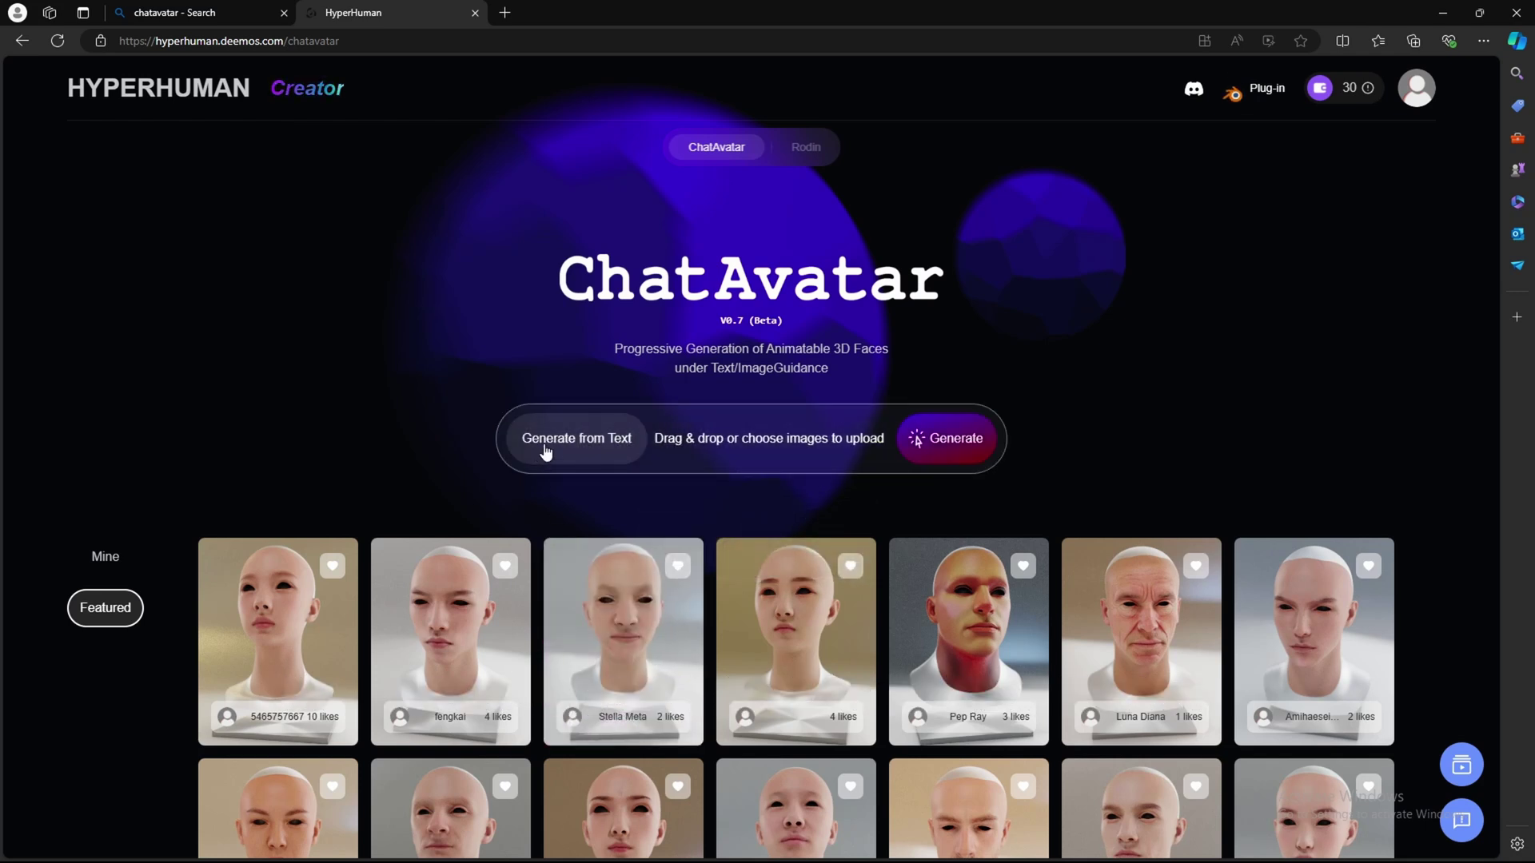
click(543, 448)
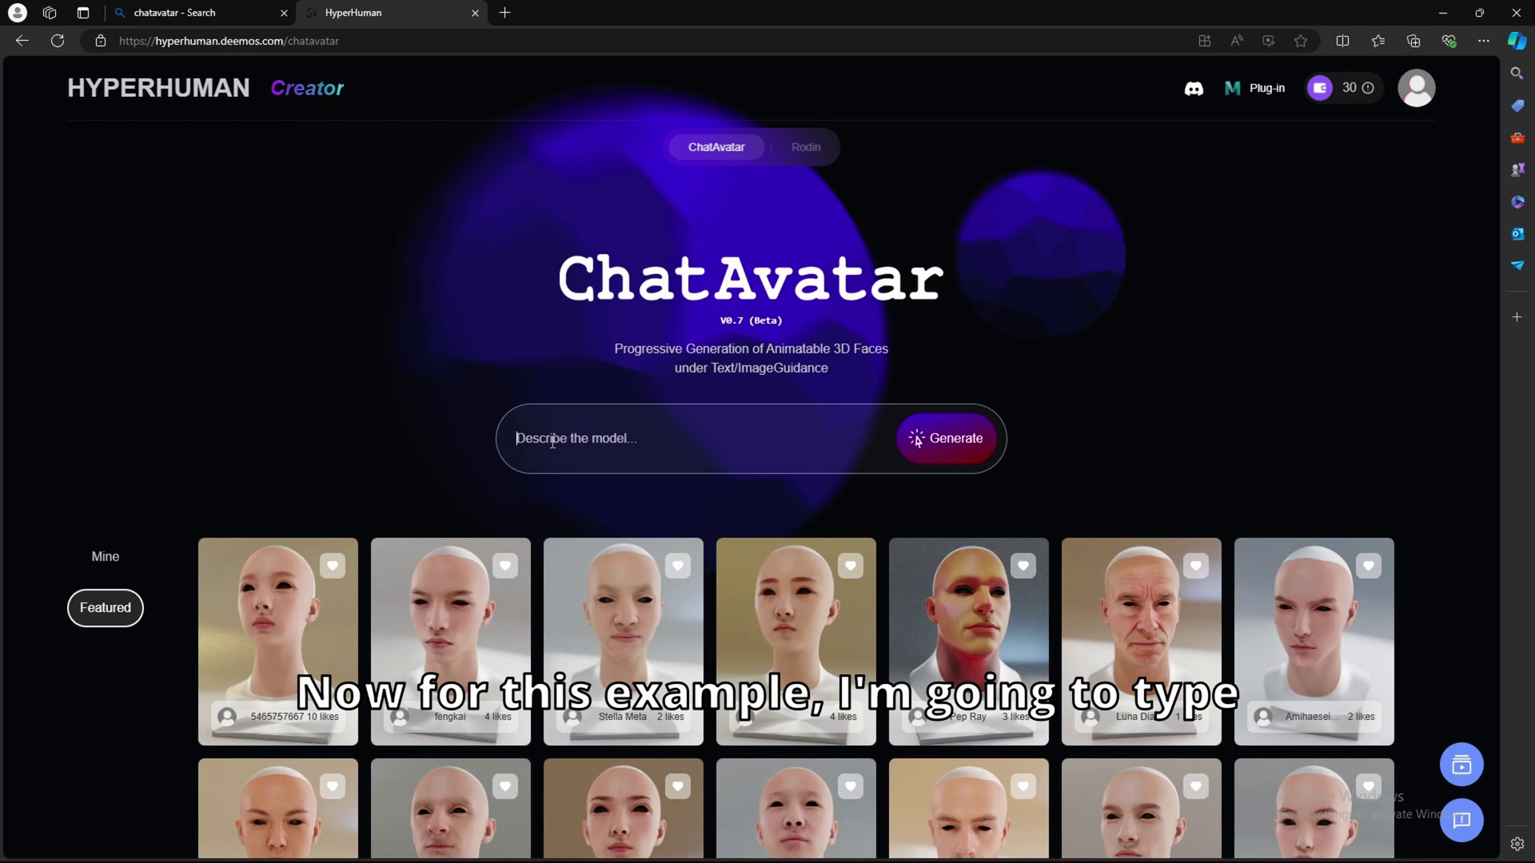
text(Mark)
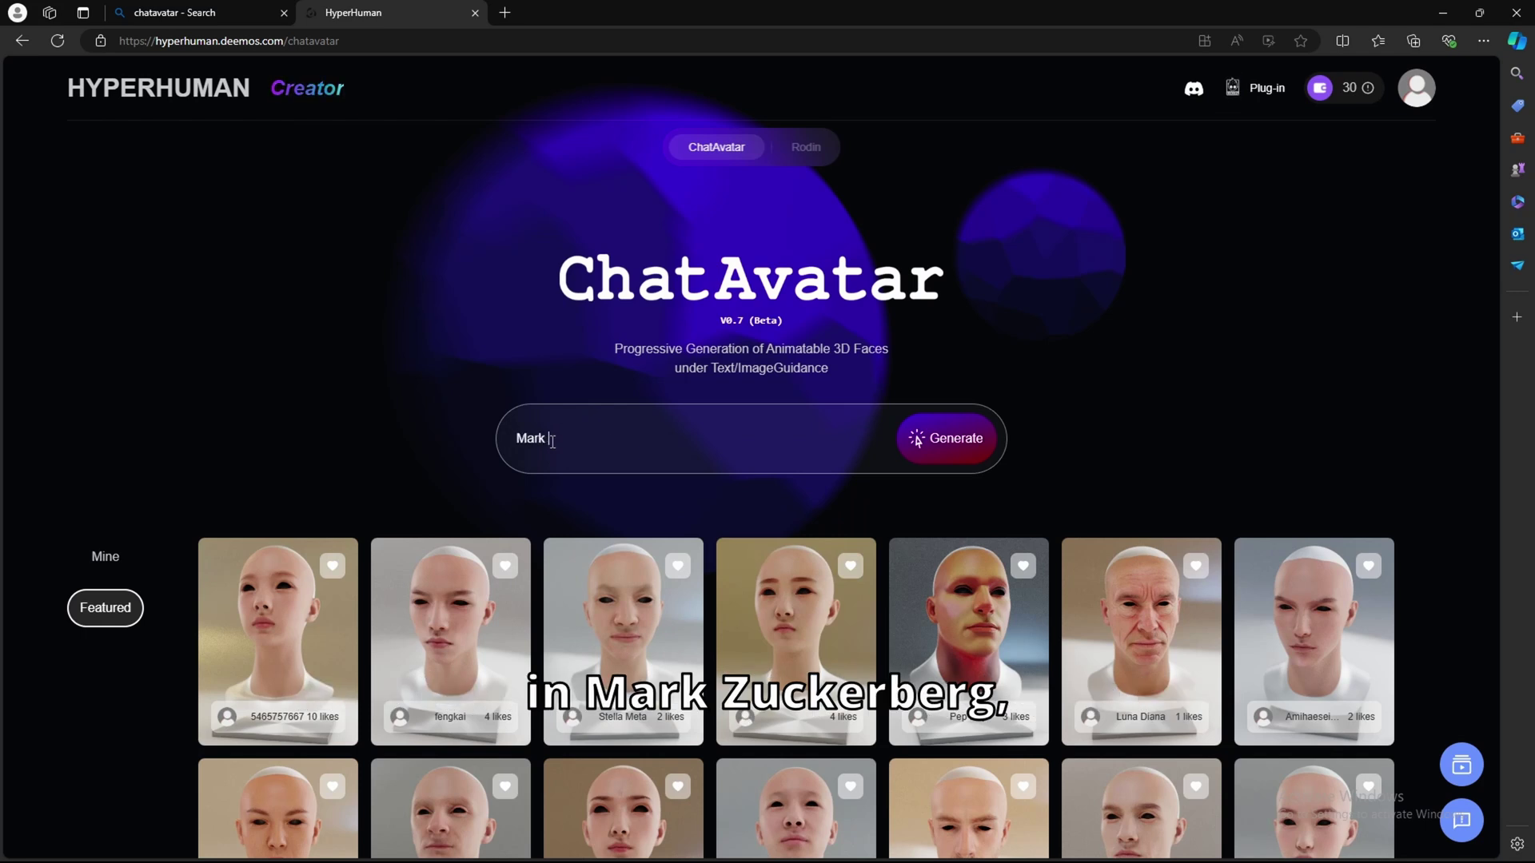
text( Zuckerbergh)
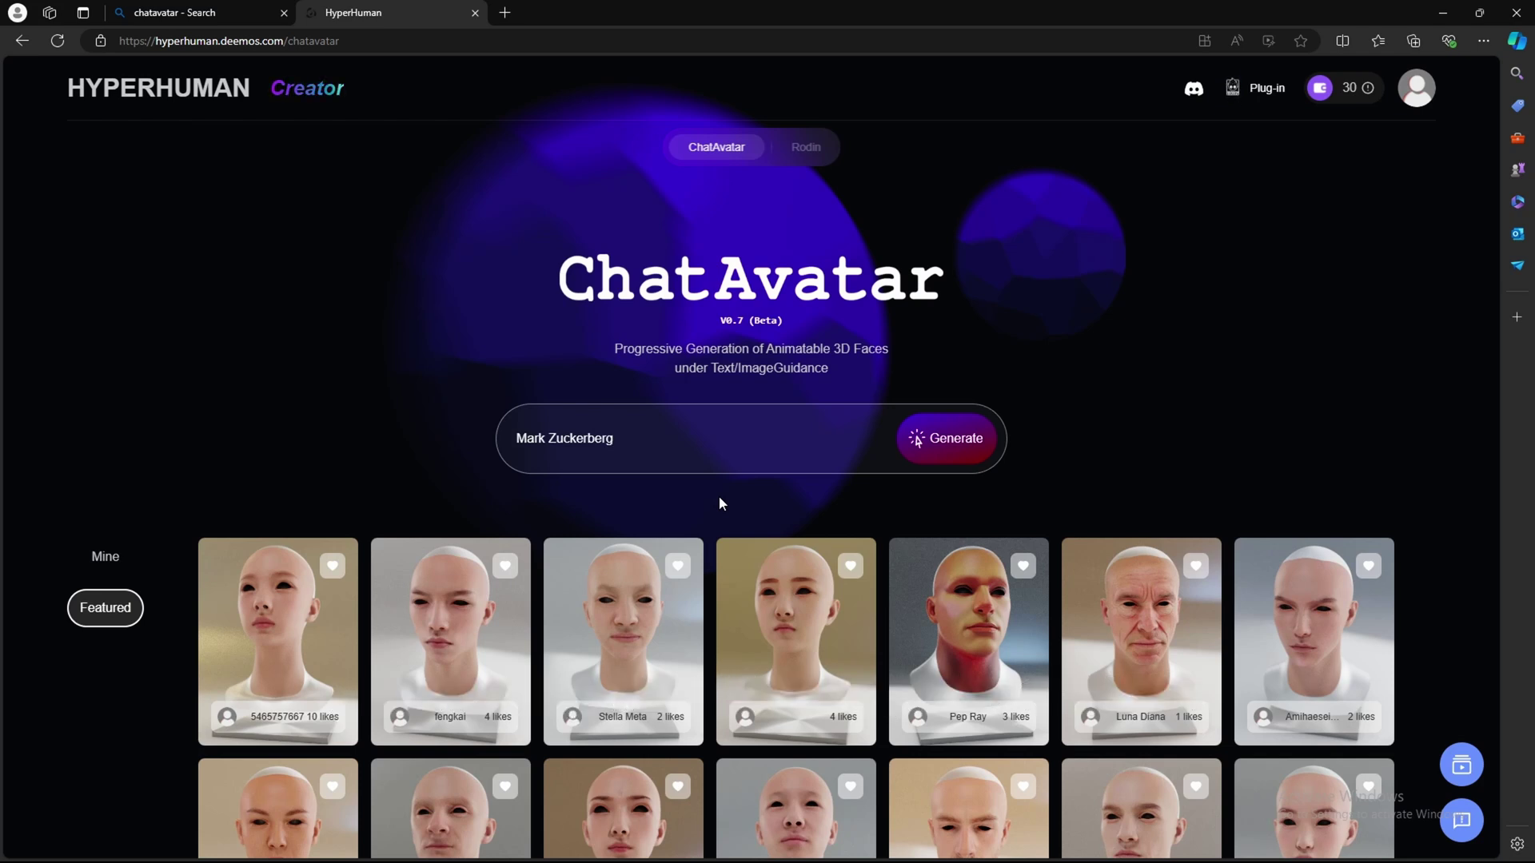
- Submit the name to the chat assistant, review the resulting 'face,' prompt, and keep DreamFace V2
click(937, 445)
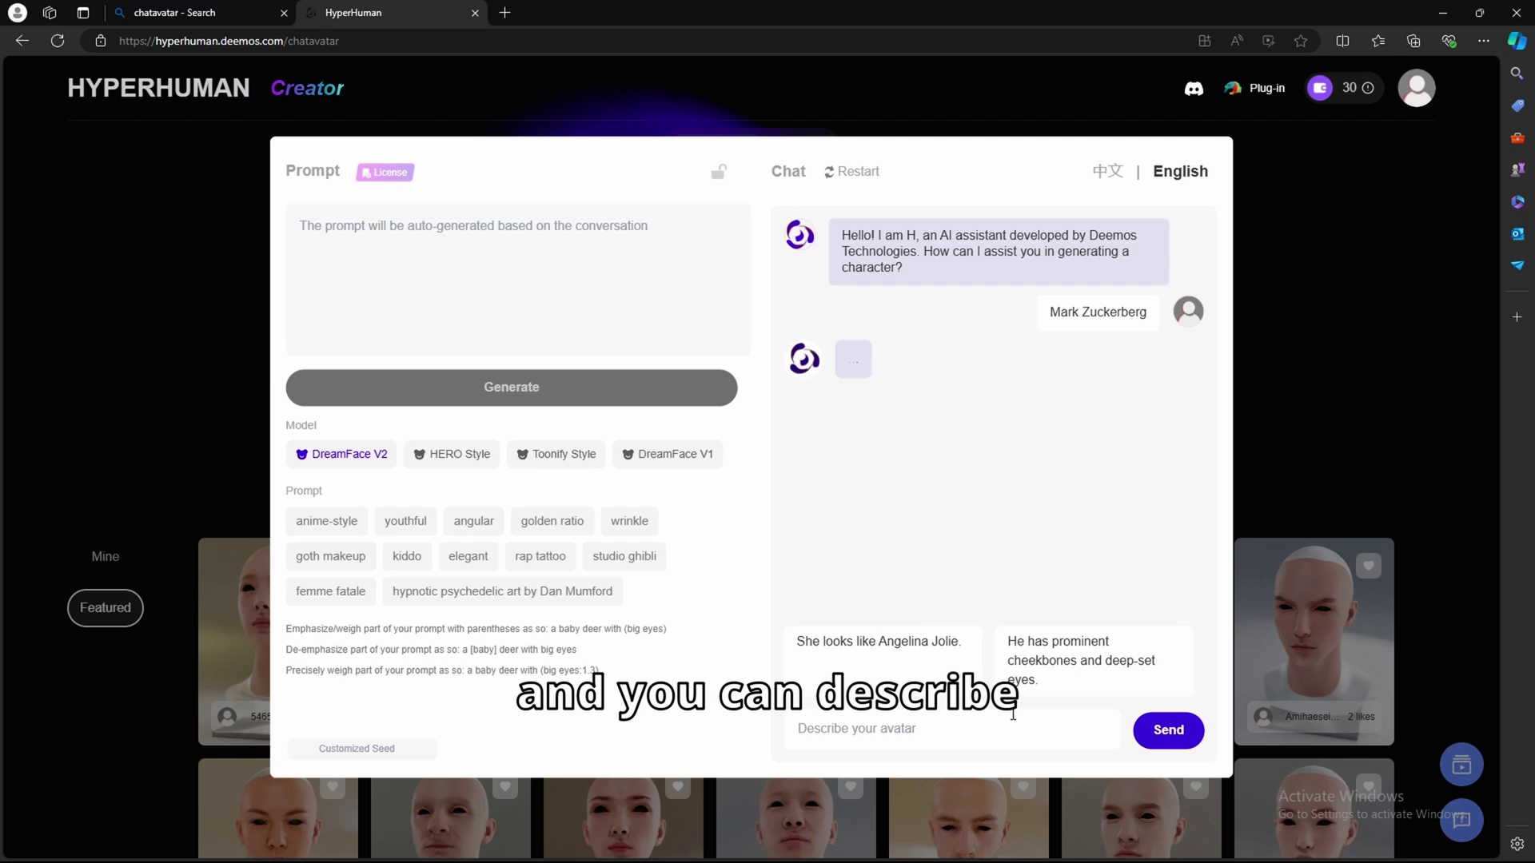
click(821, 728)
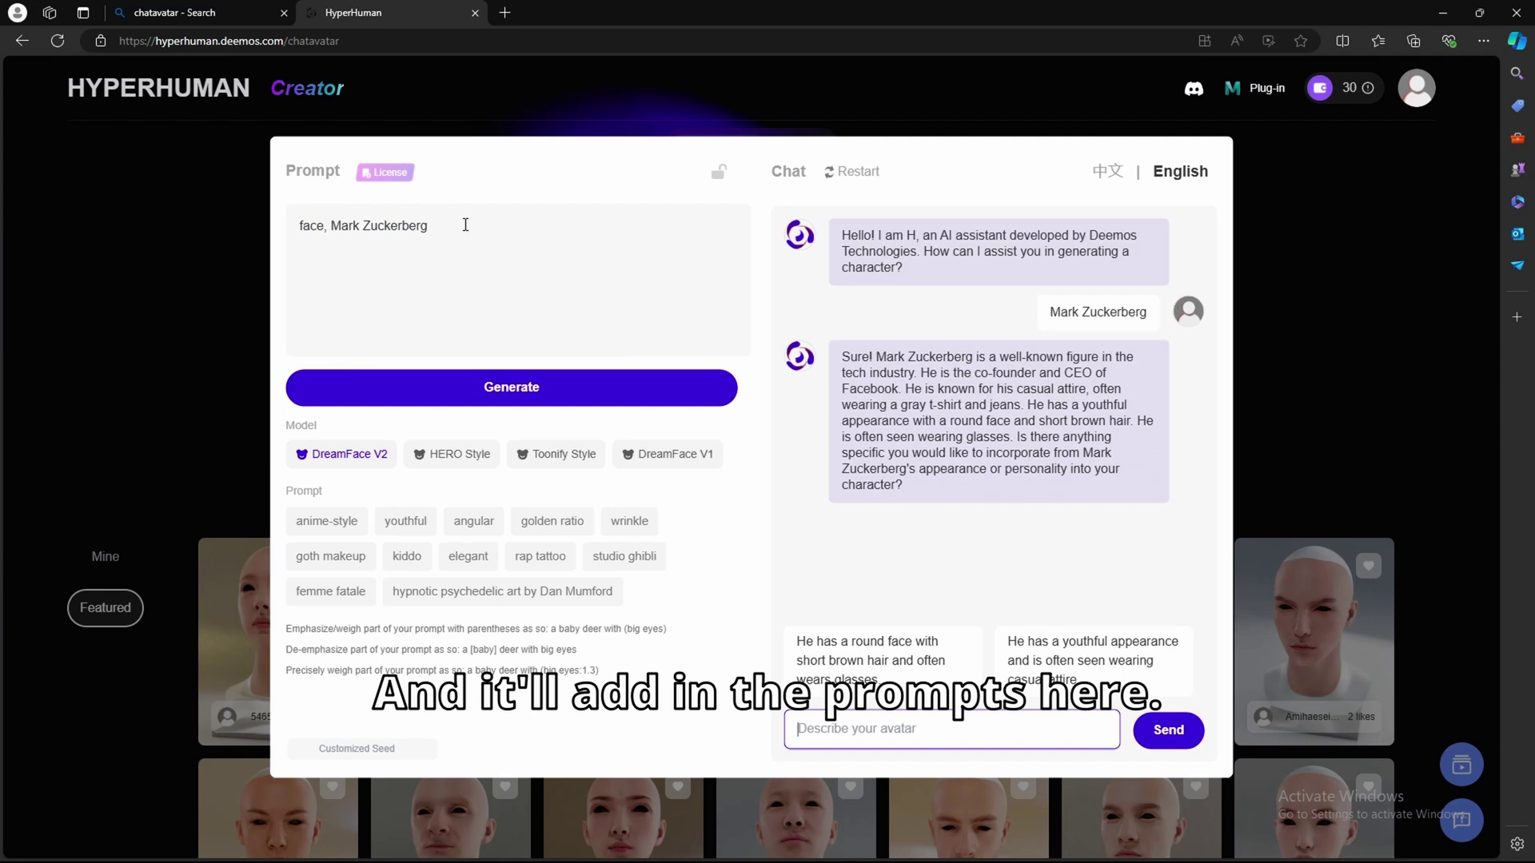
click(445, 241)
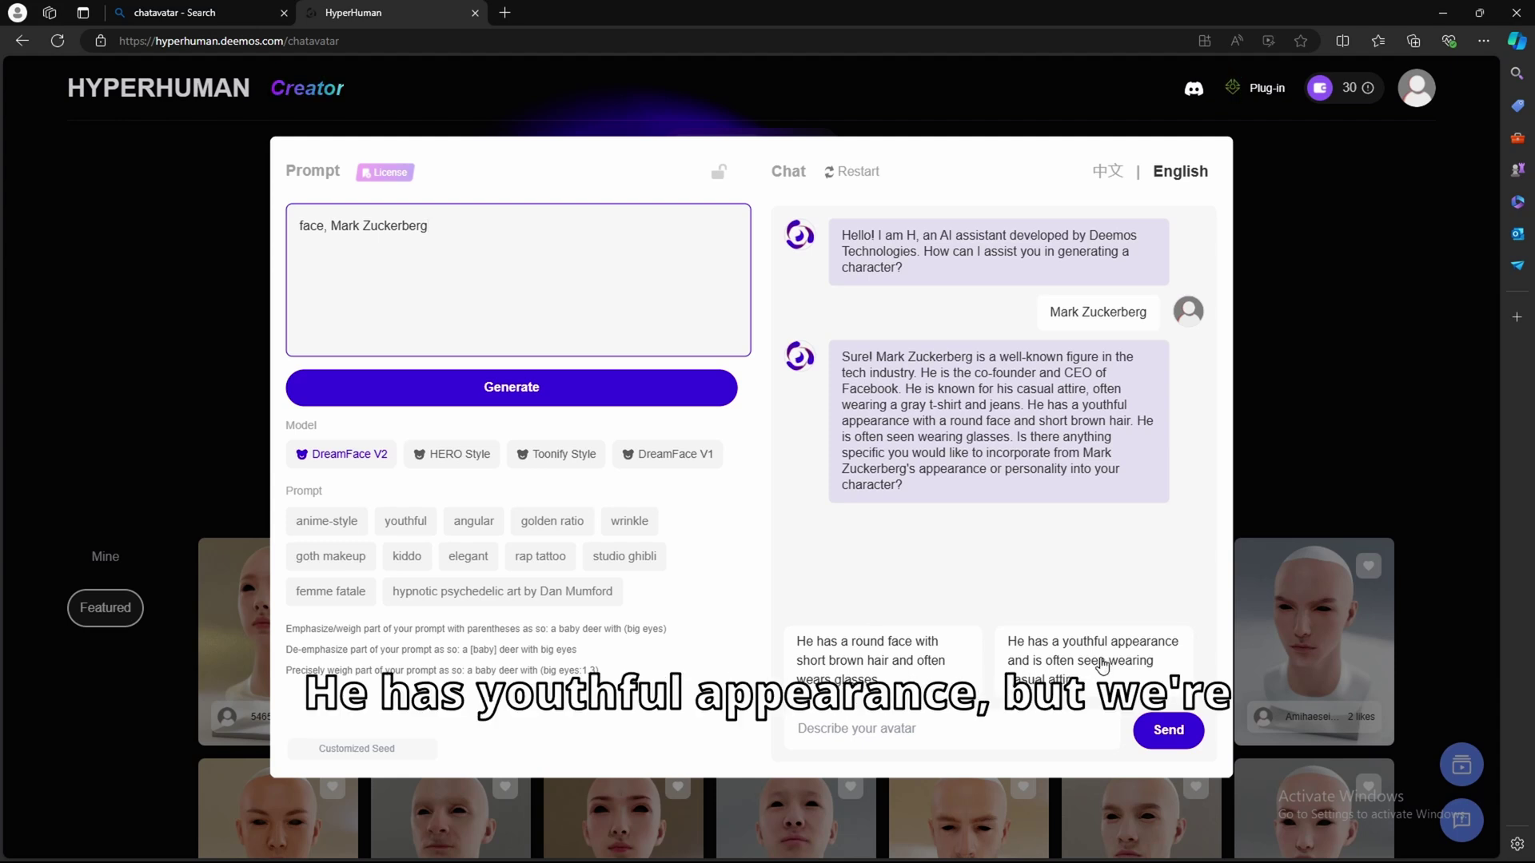
drag(446, 233, 285, 247)
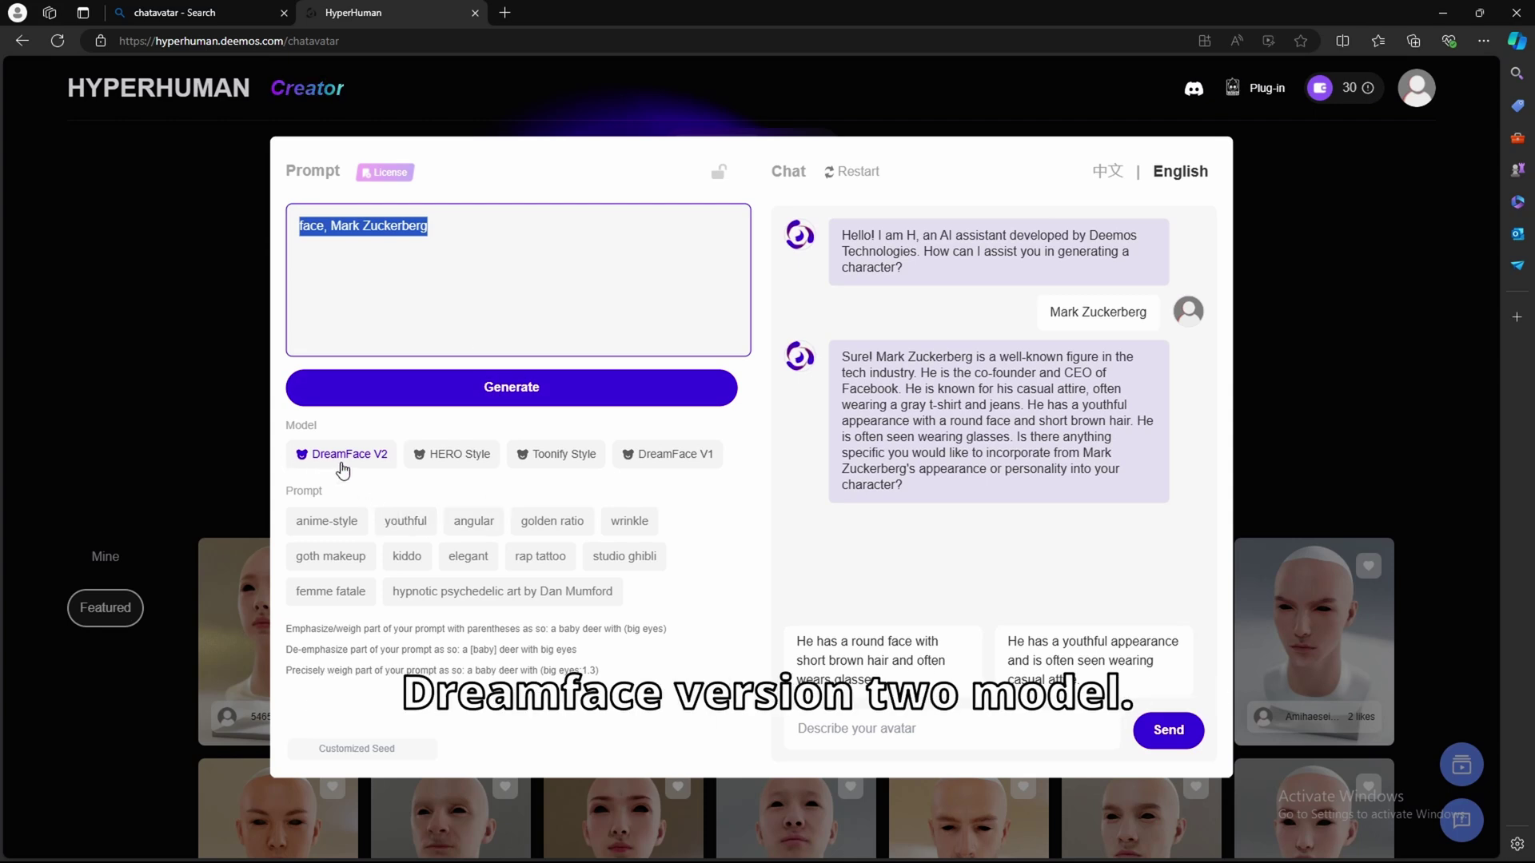
mouse_move(453, 464)
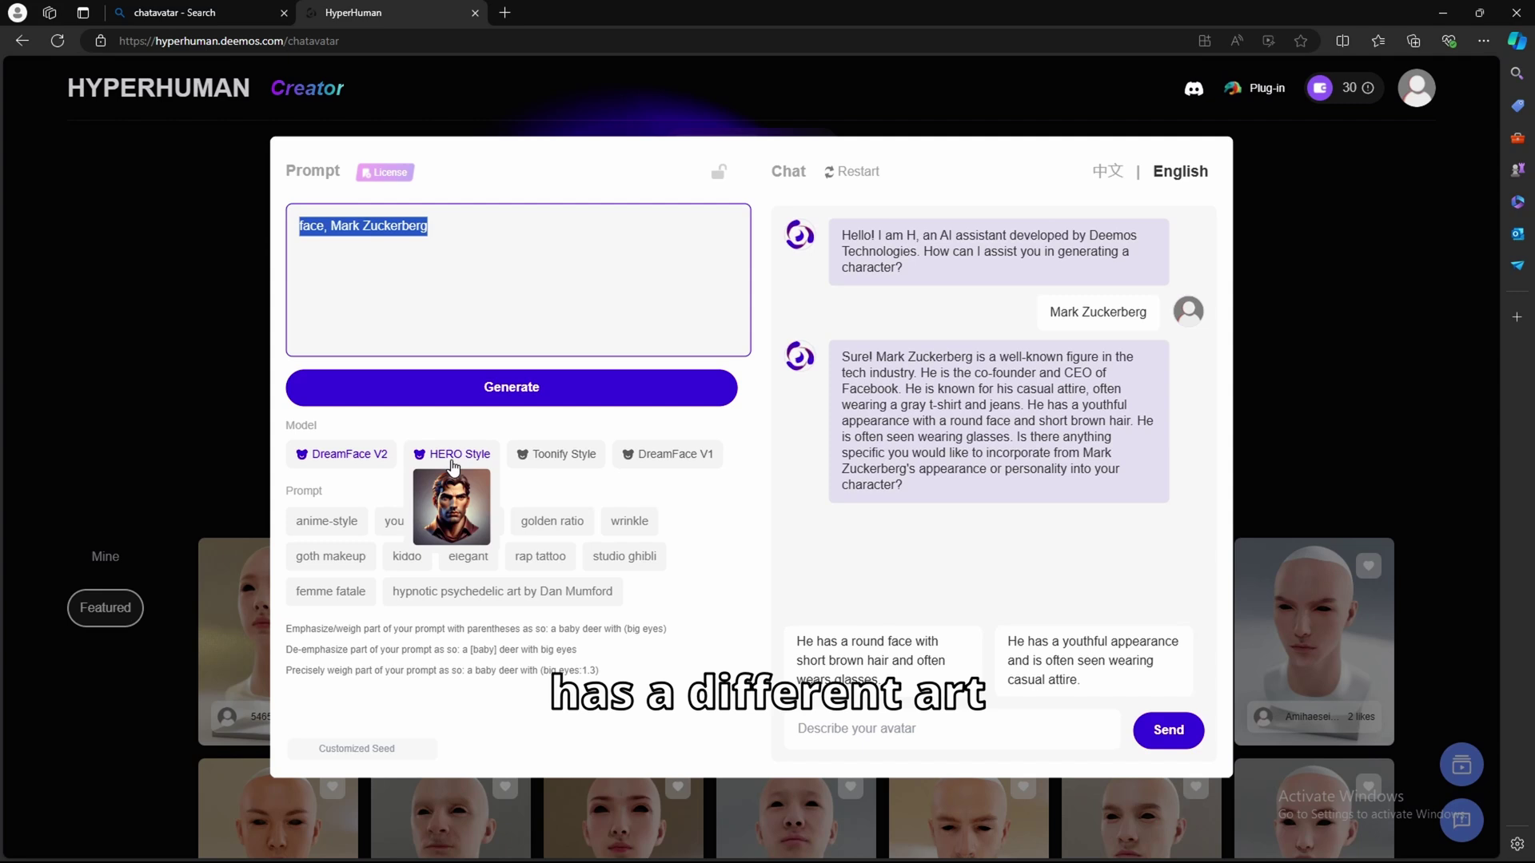
mouse_move(568, 471)
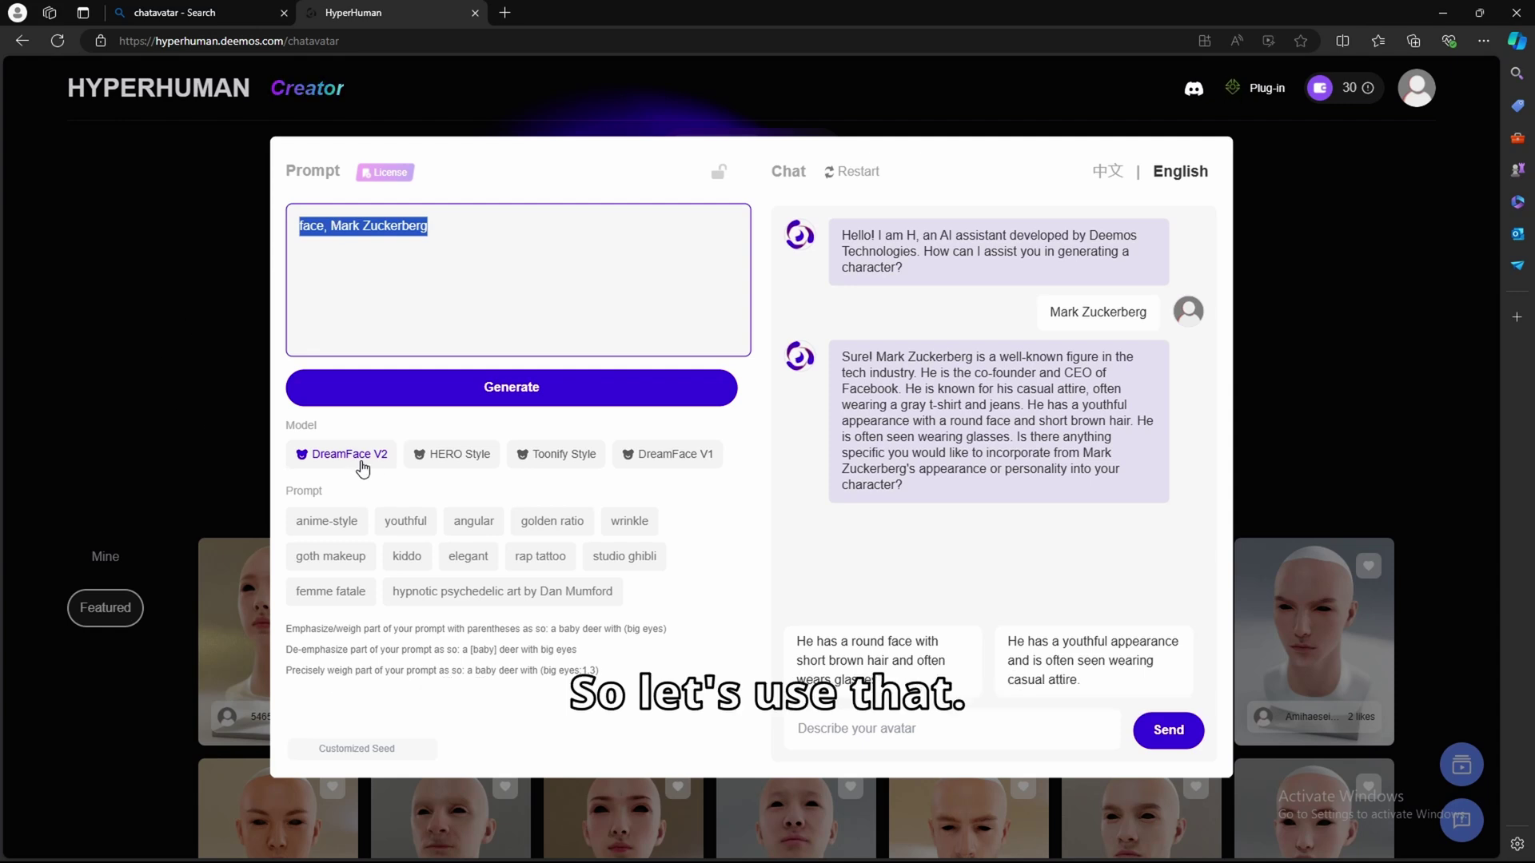
click(525, 301)
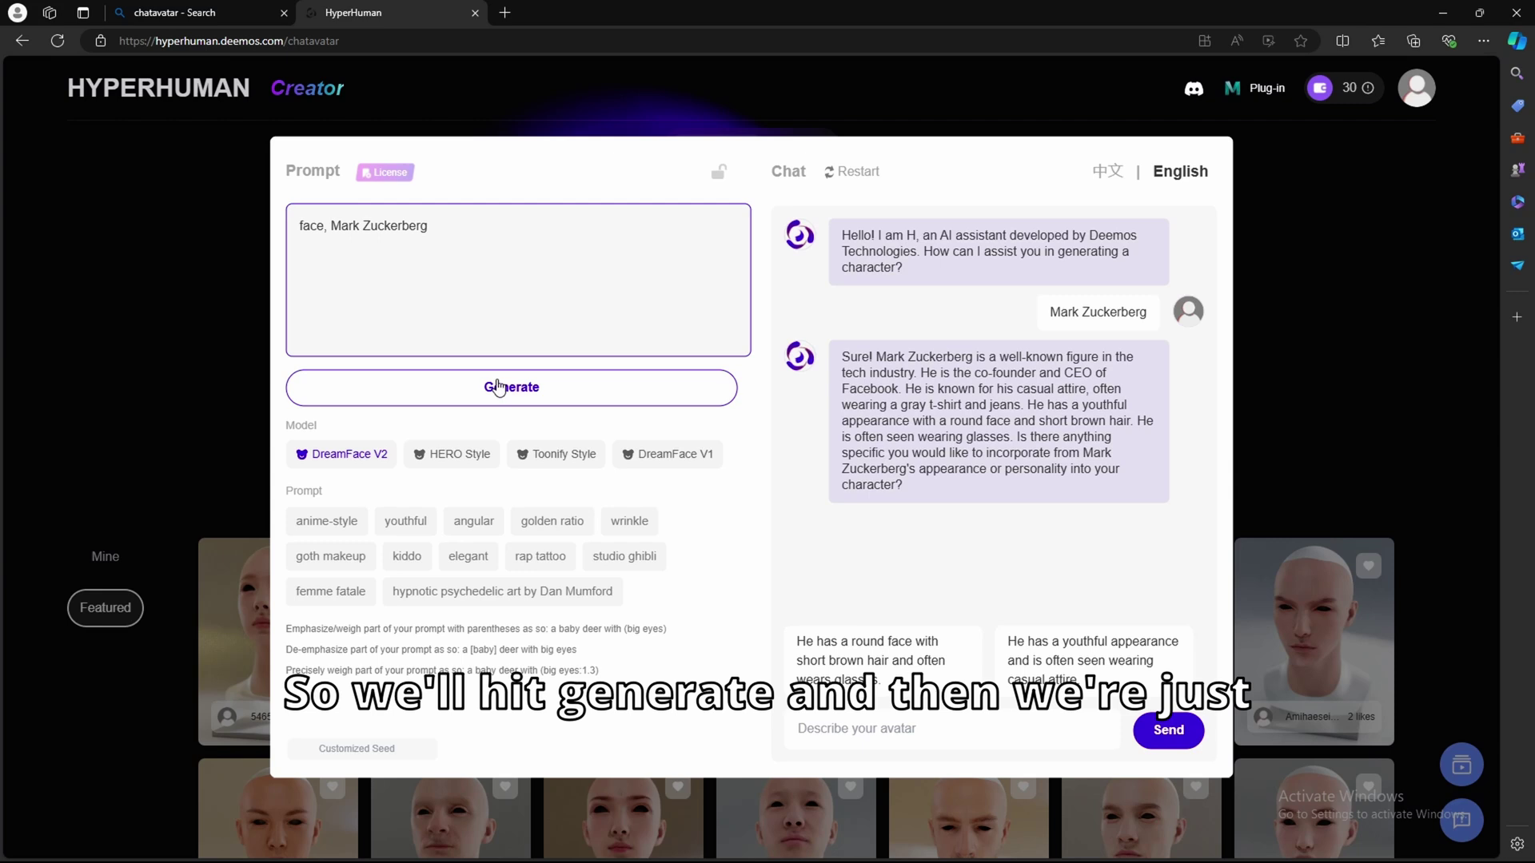
- Generate the bald head with seed 9693 and orbit the preview through side, front and three-quarter views
click(498, 387)
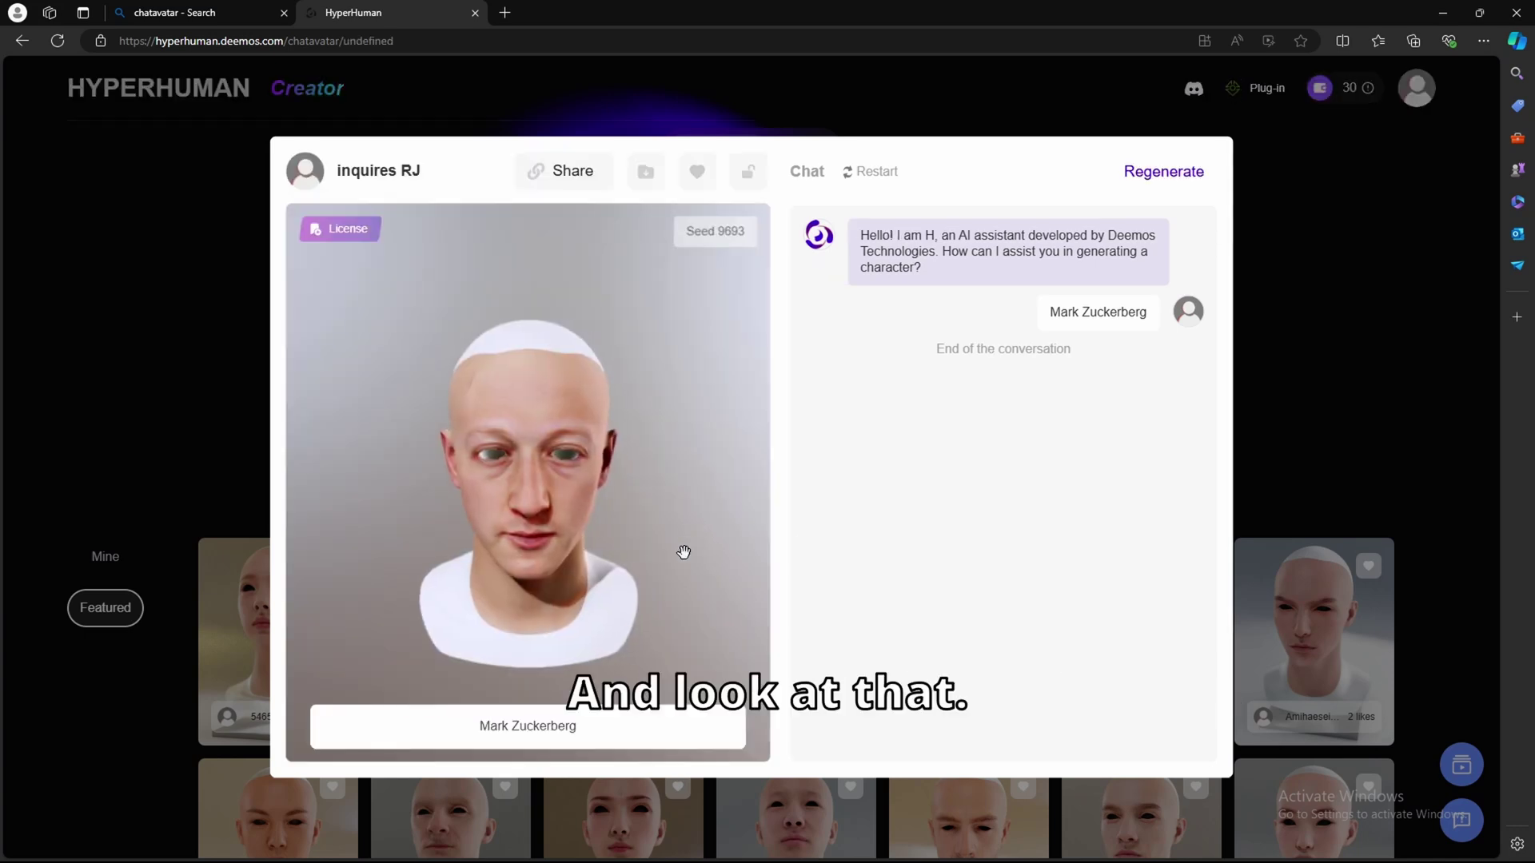
drag(639, 513, 795, 446)
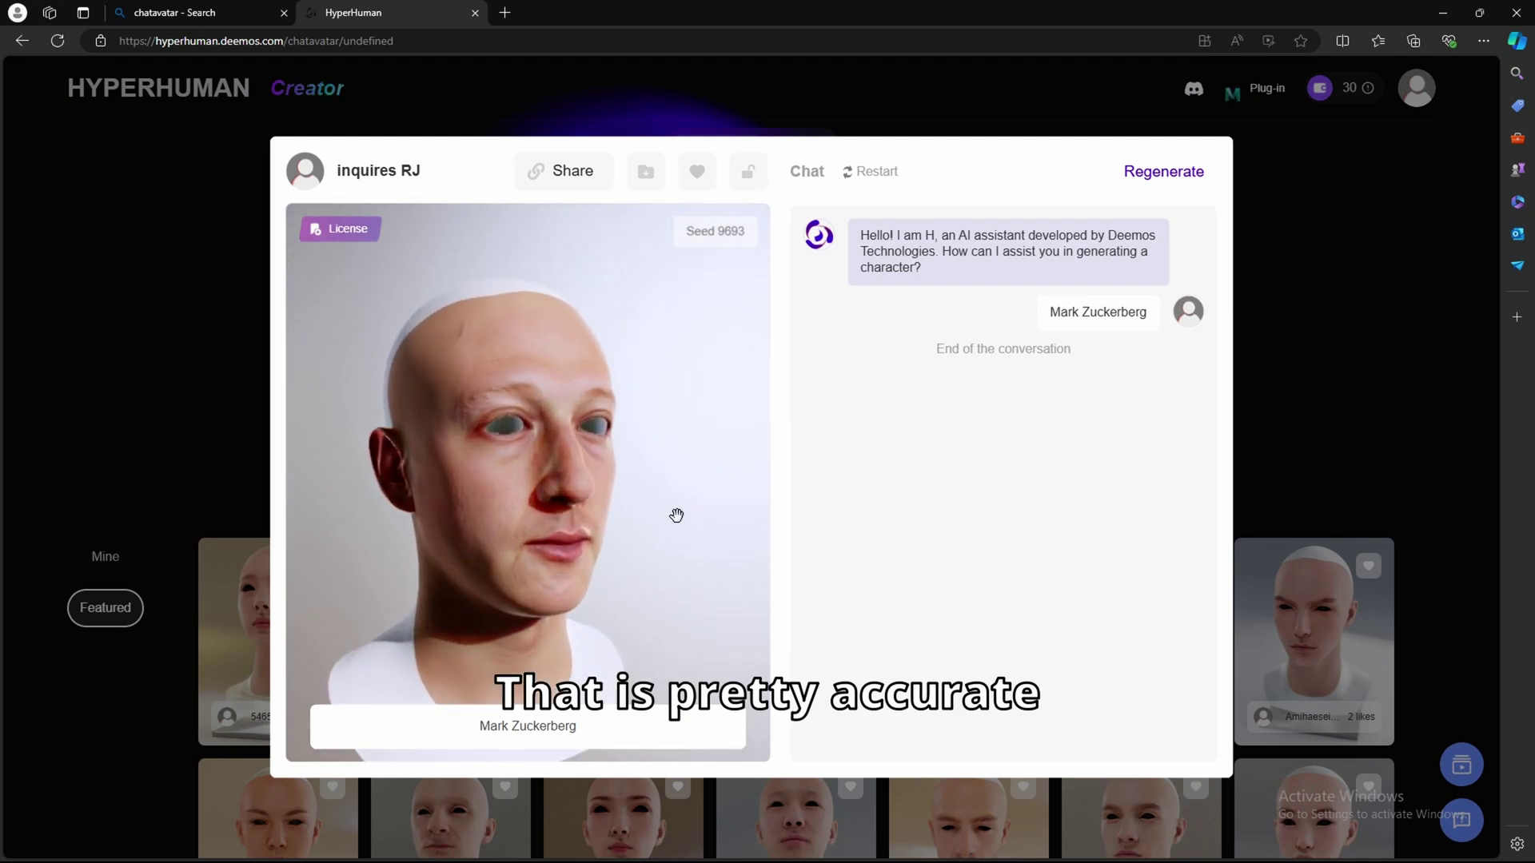
drag(675, 517, 1035, 552)
drag(1139, 569, 634, 524)
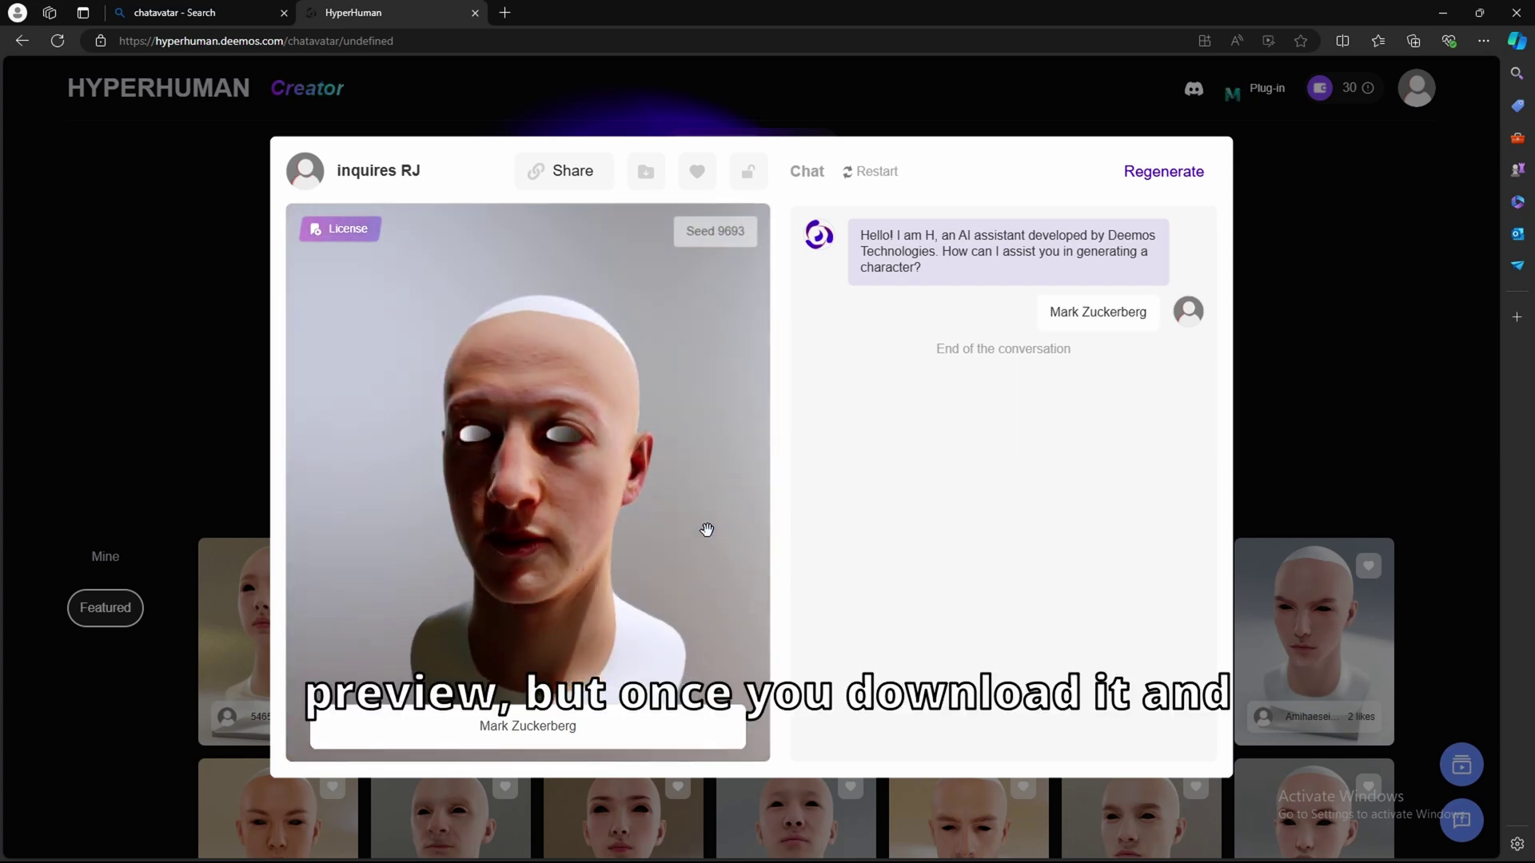
drag(961, 530, 538, 521)
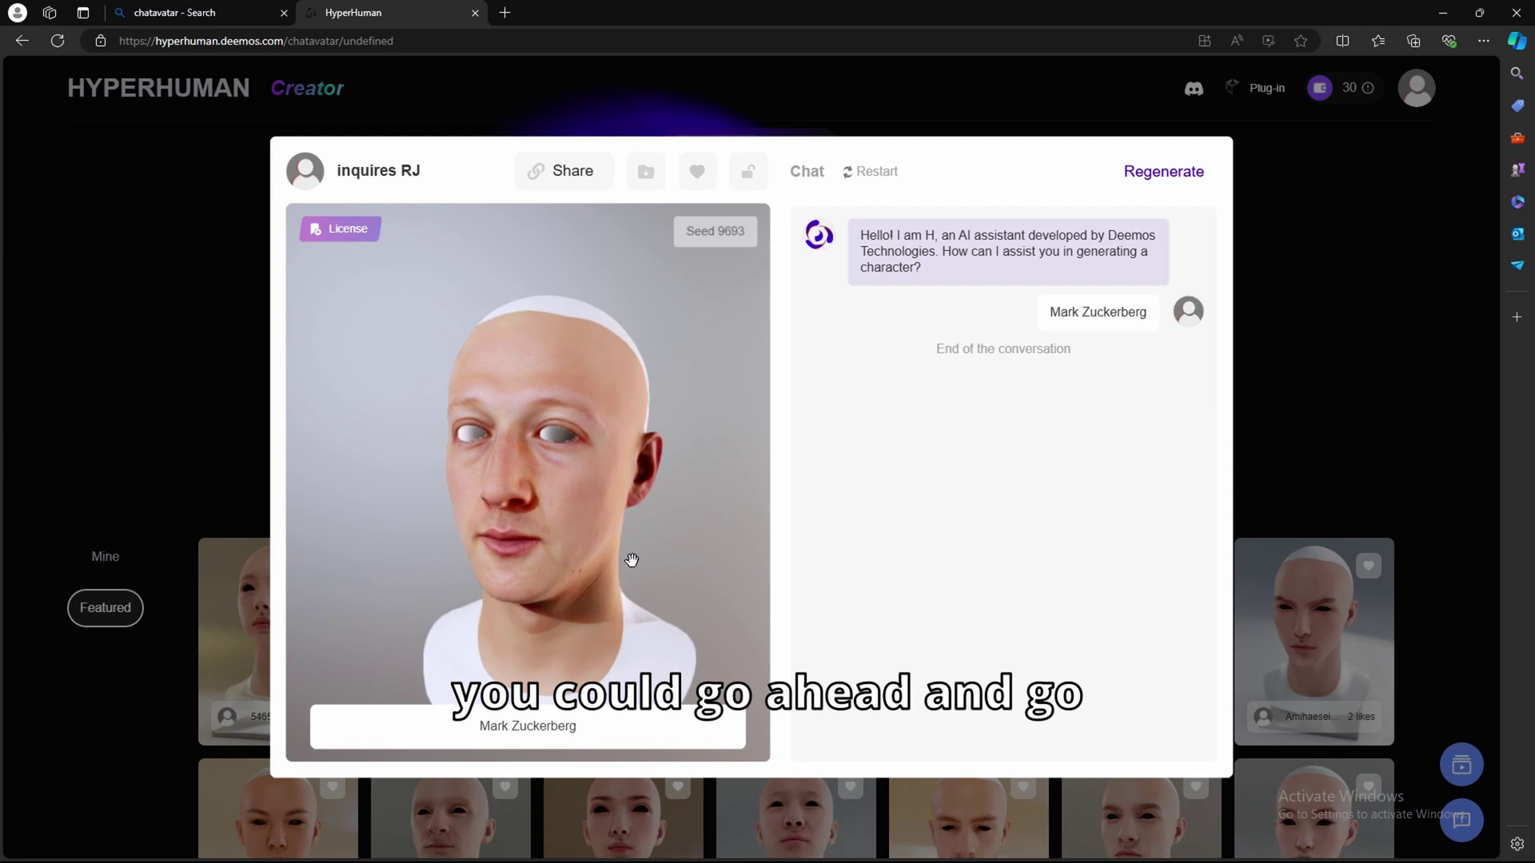
- Pick the Default 4K export resolution and continue to the export add-on options
click(648, 176)
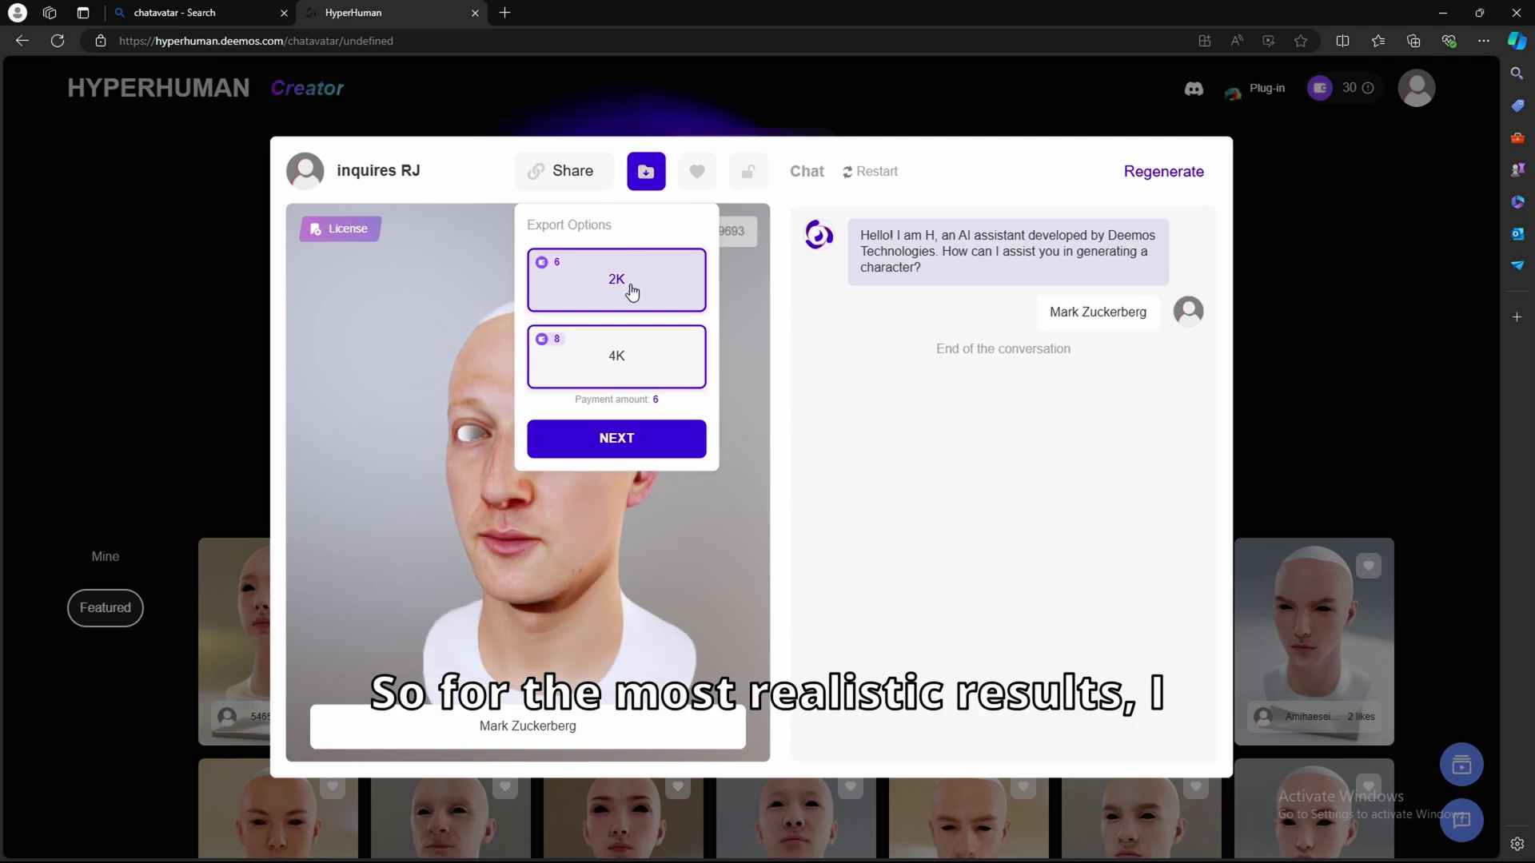
click(643, 366)
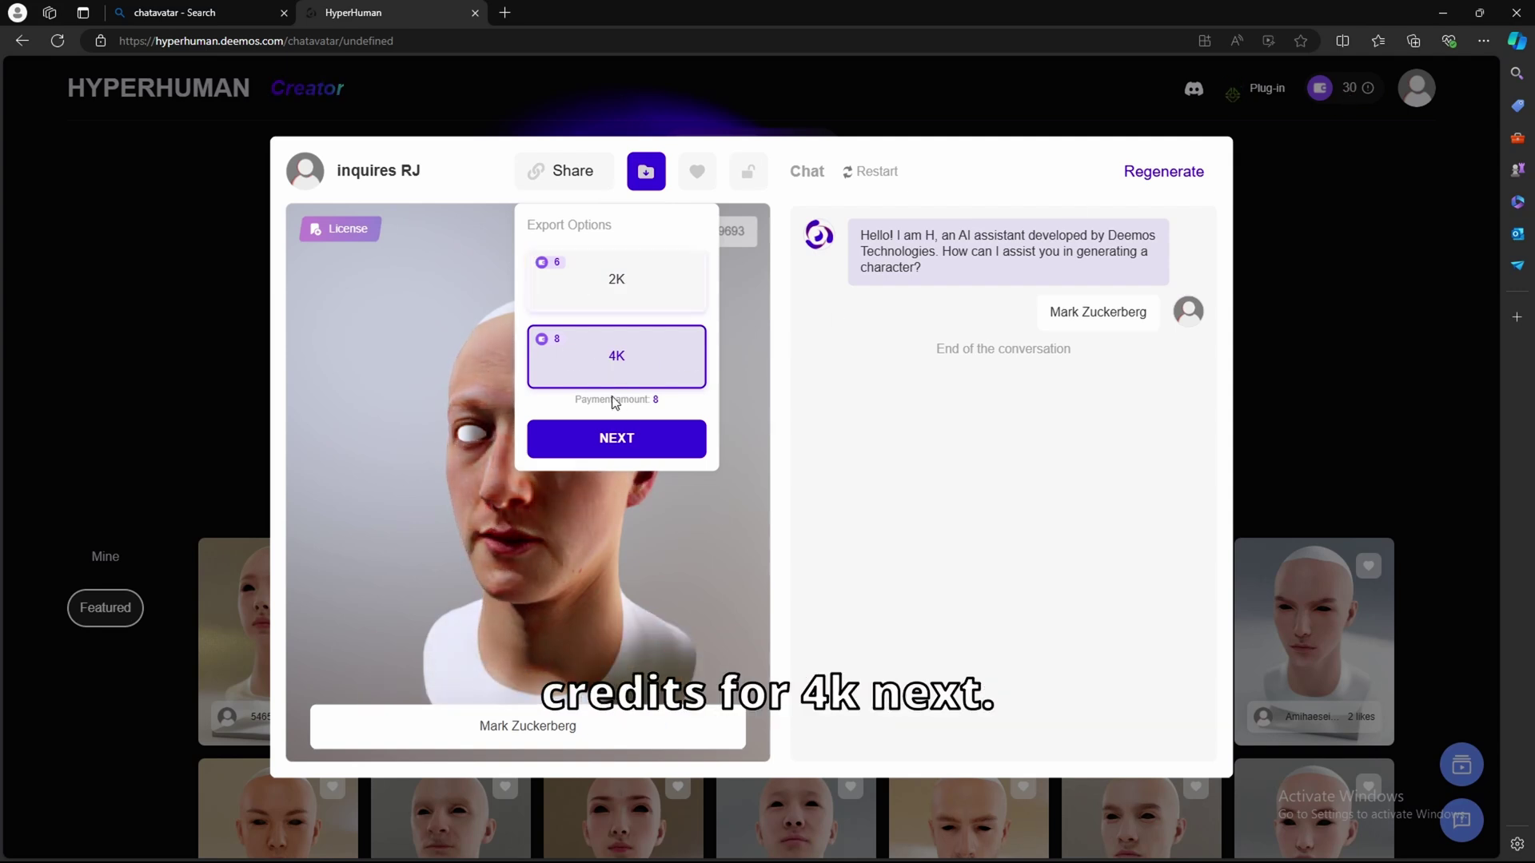
click(616, 438)
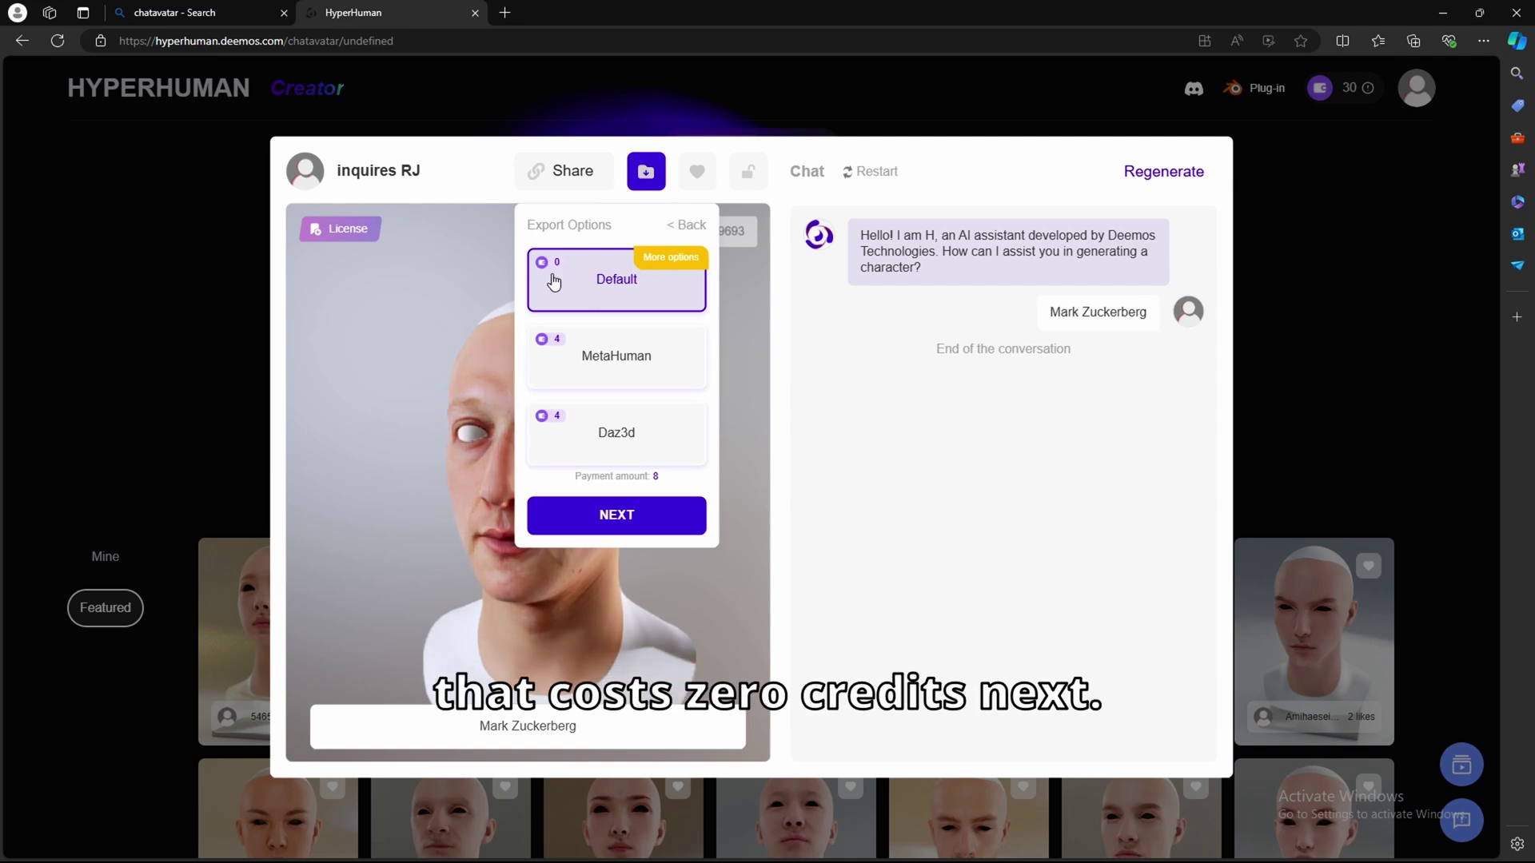
click(616, 515)
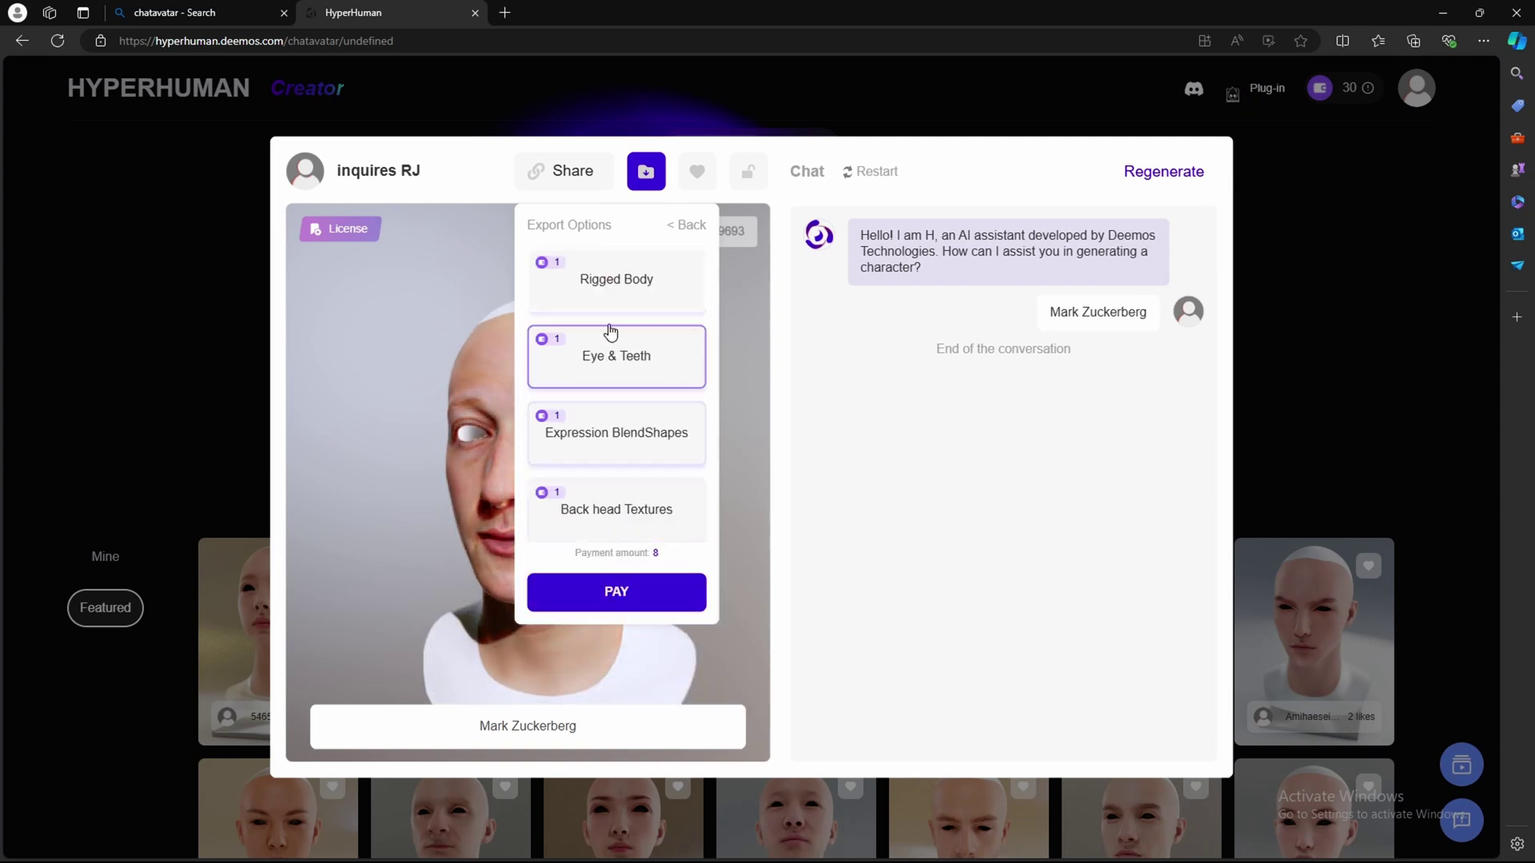
- Add a male Rigged Body, Eye & Teeth, Expression BlendShapes and Back head Textures, totalling 12 credits
click(590, 300)
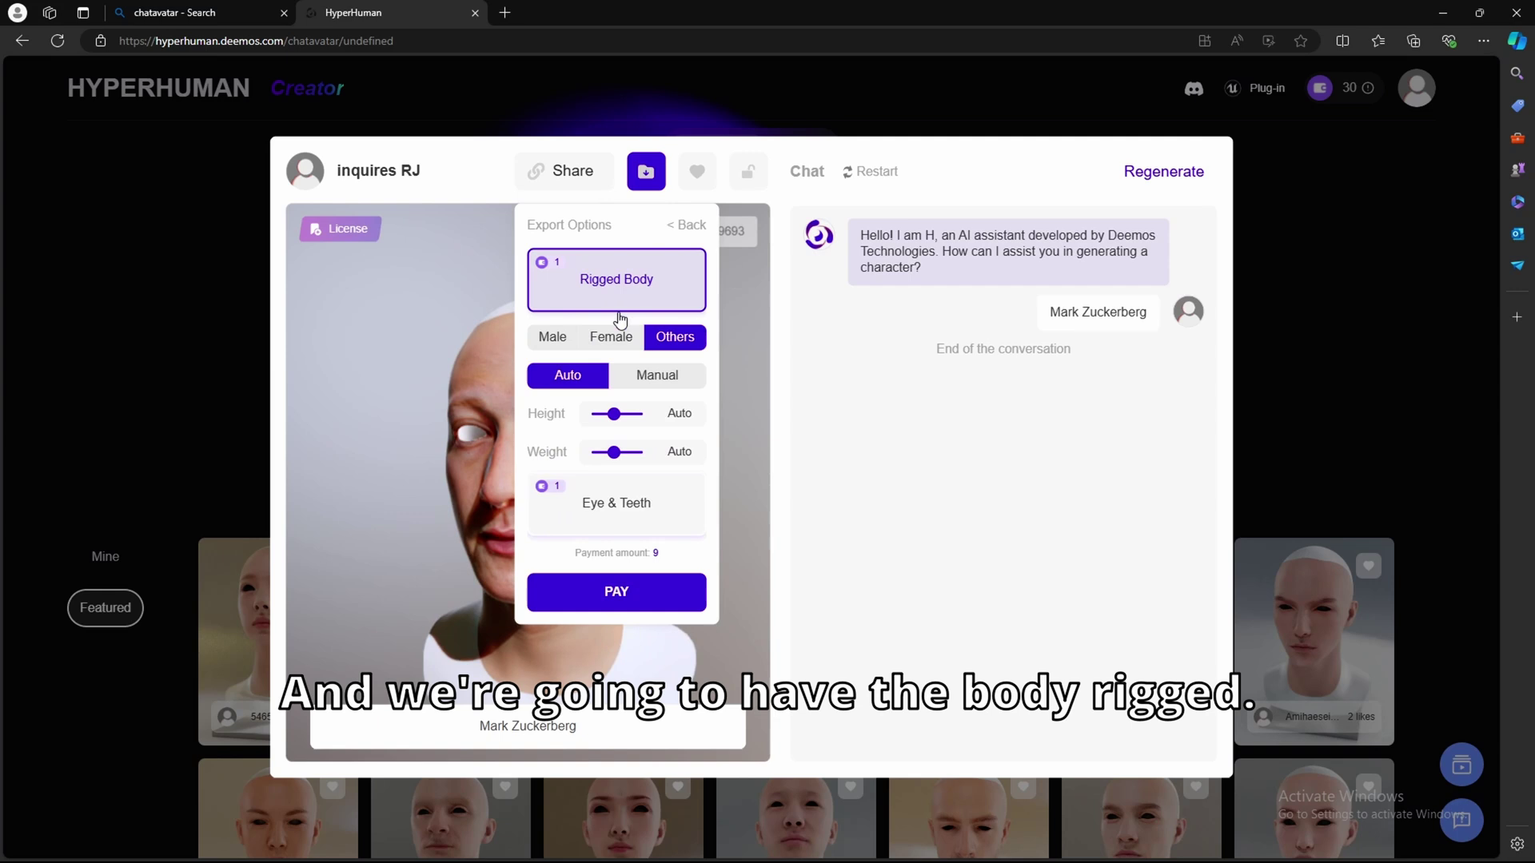
click(550, 341)
scroll(610, 387, down, 2)
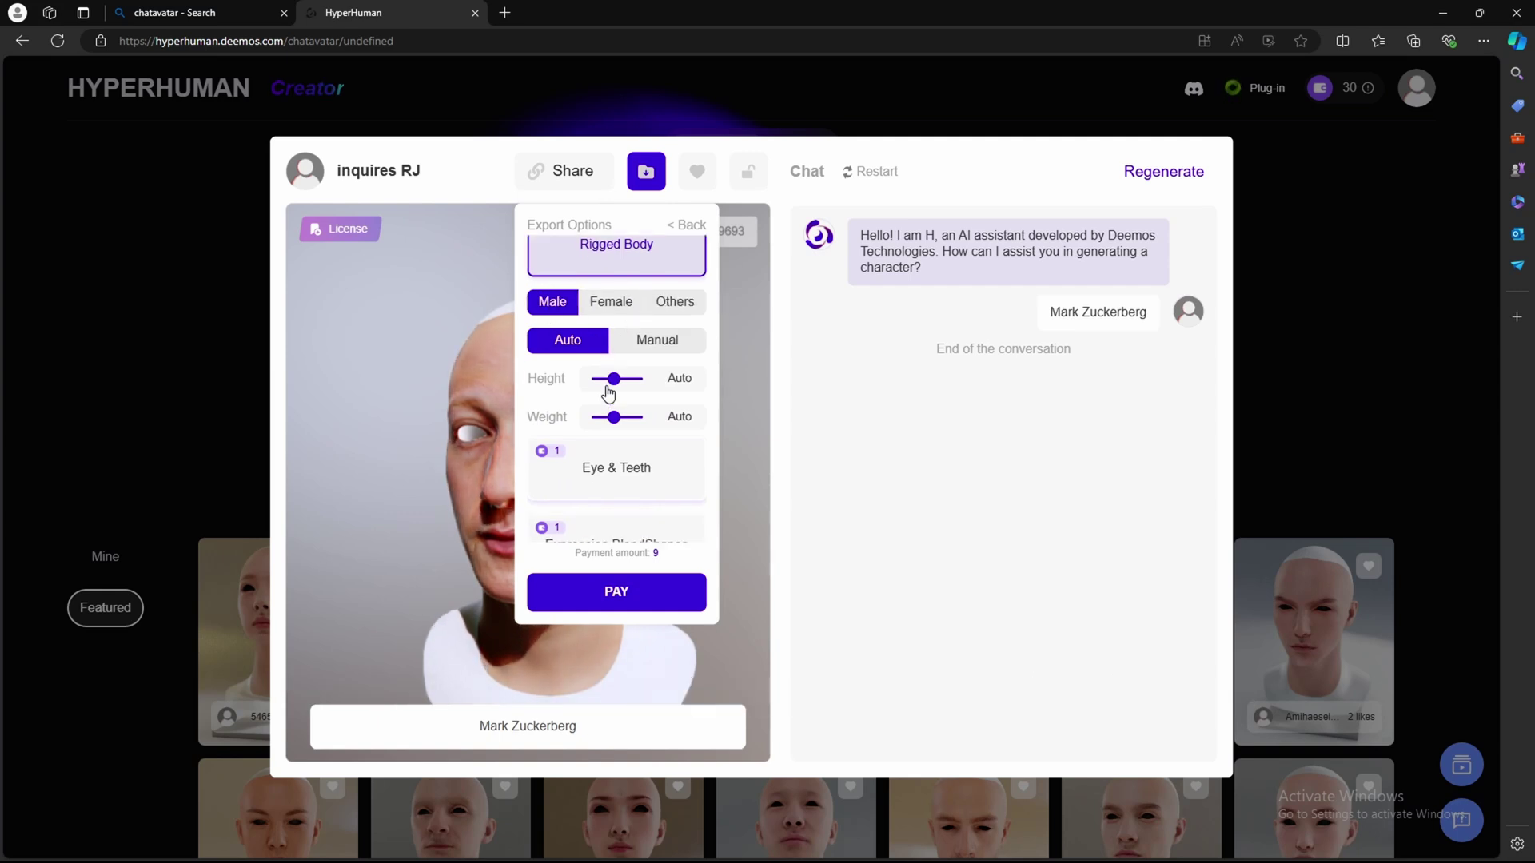
click(604, 375)
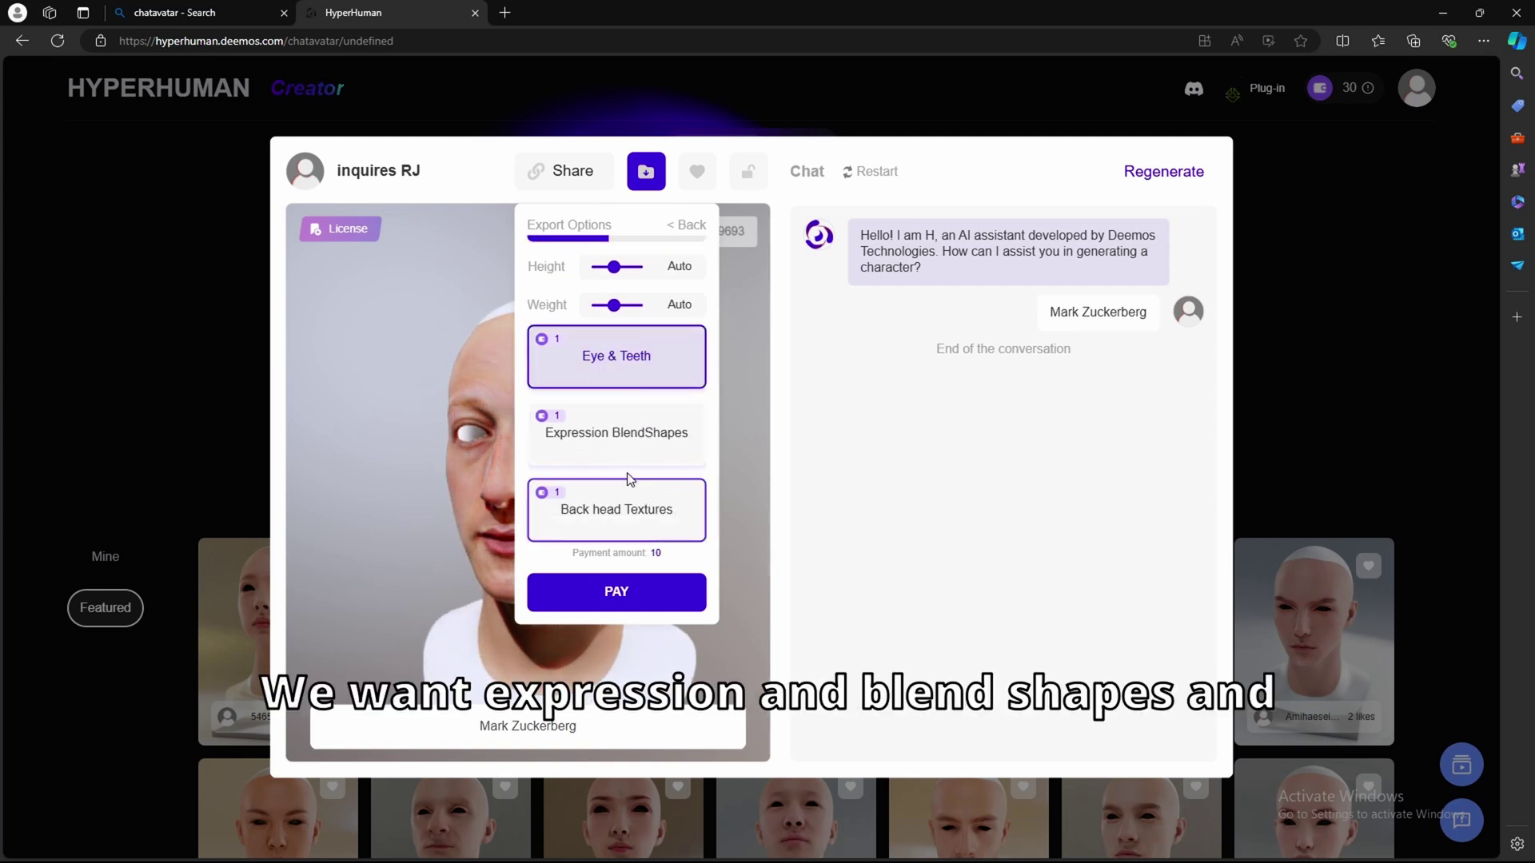
click(611, 451)
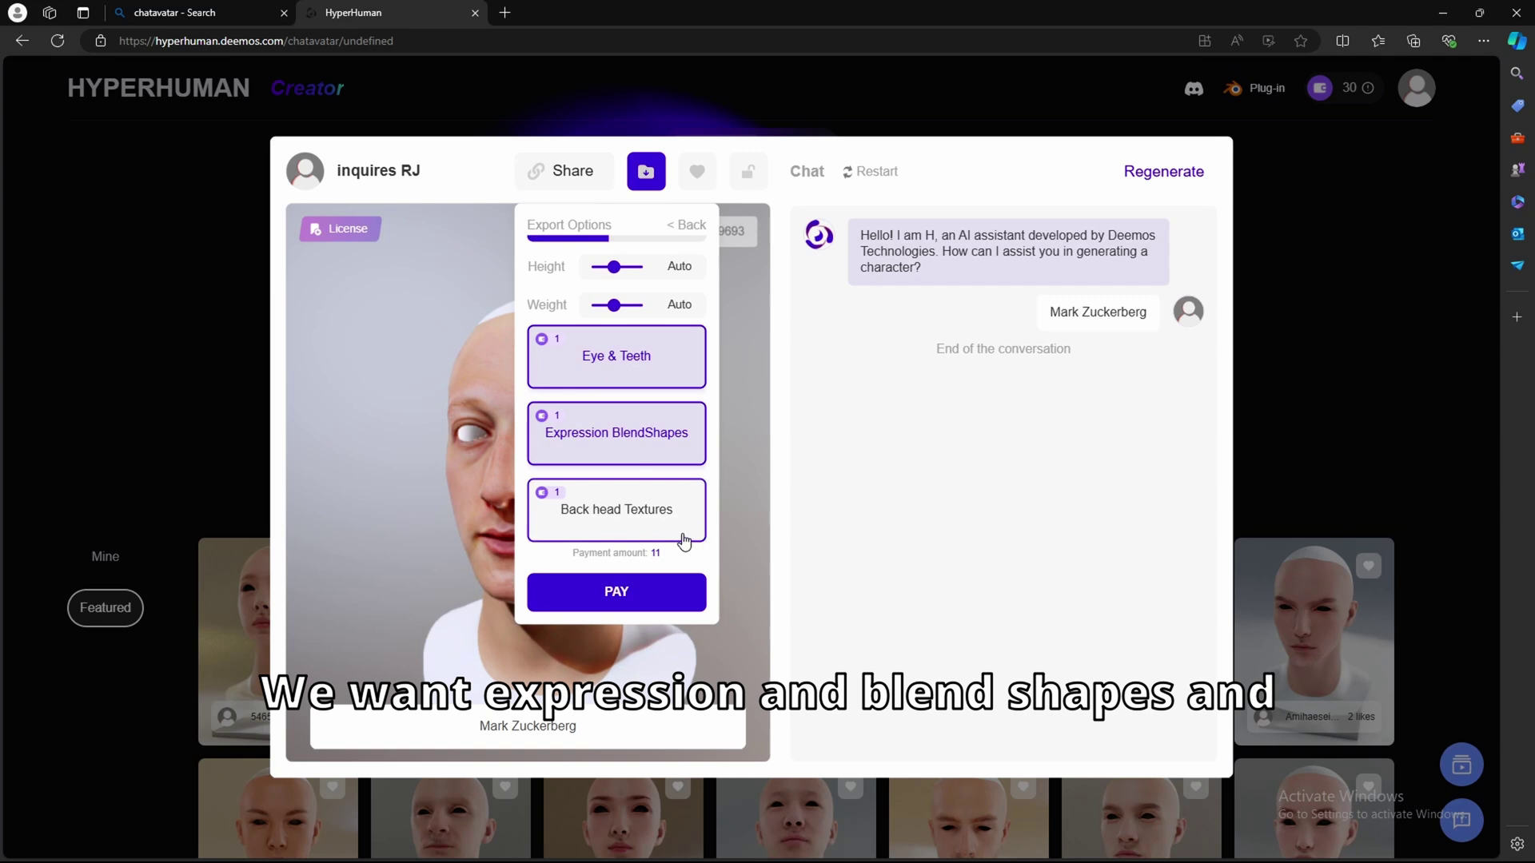
click(589, 525)
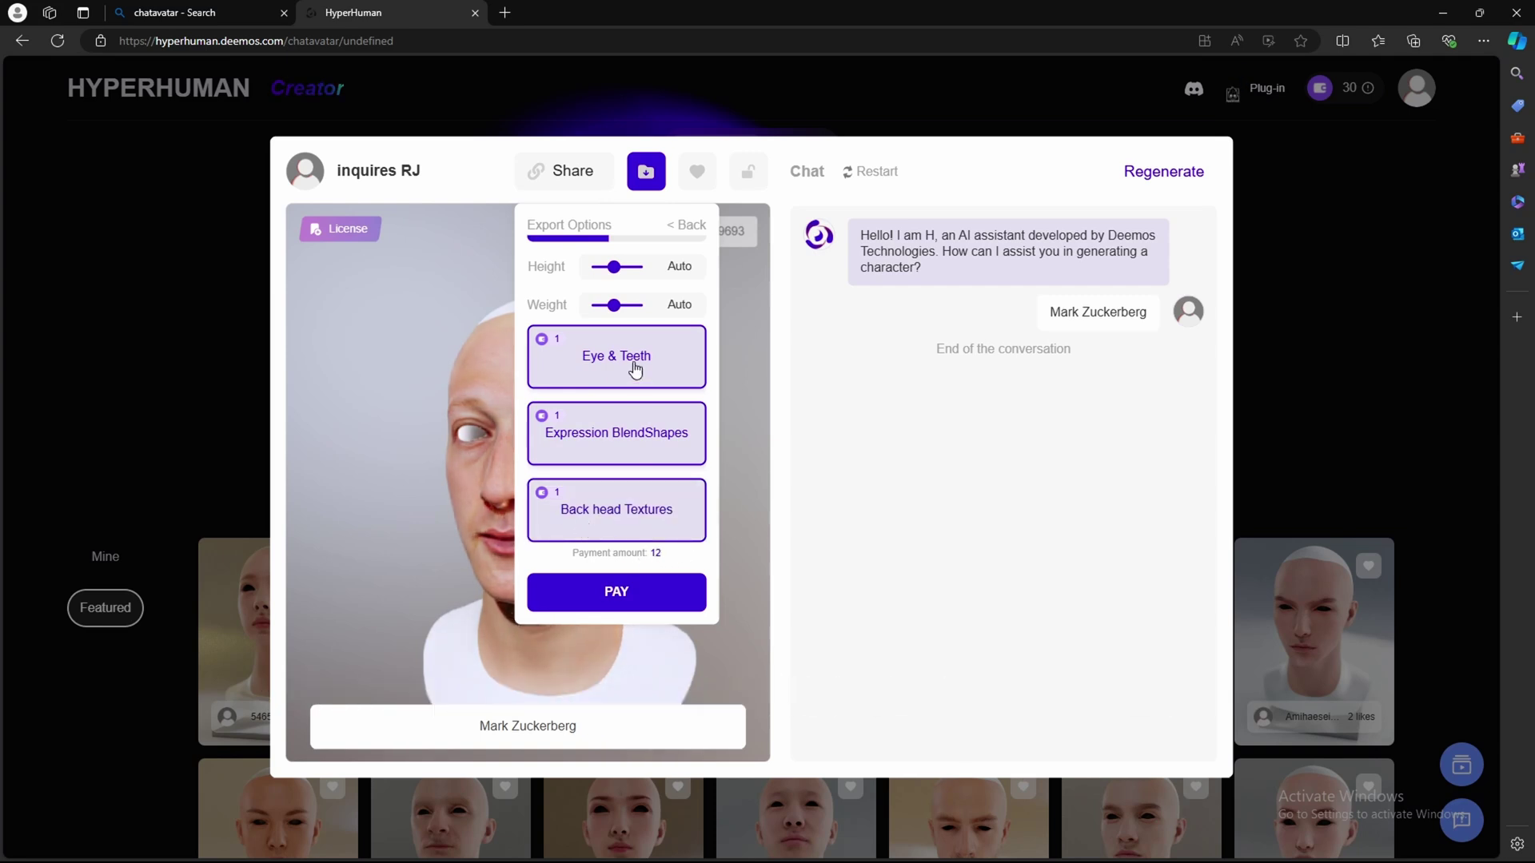
scroll(630, 352, up, 2)
scroll(629, 346, down, 2)
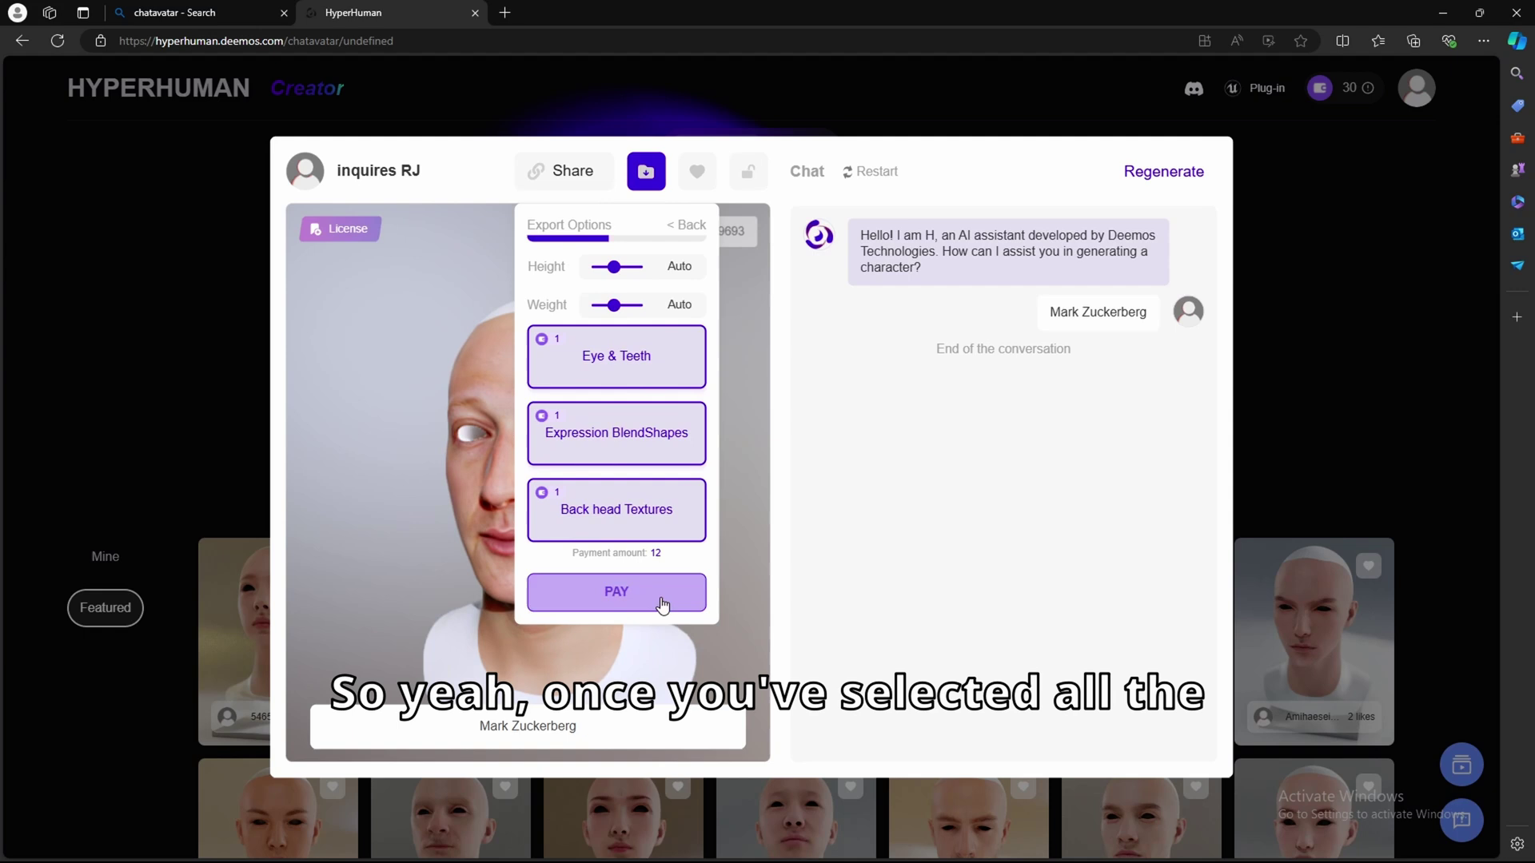
scroll(615, 512, up, 2)
scroll(628, 319, down, 2)
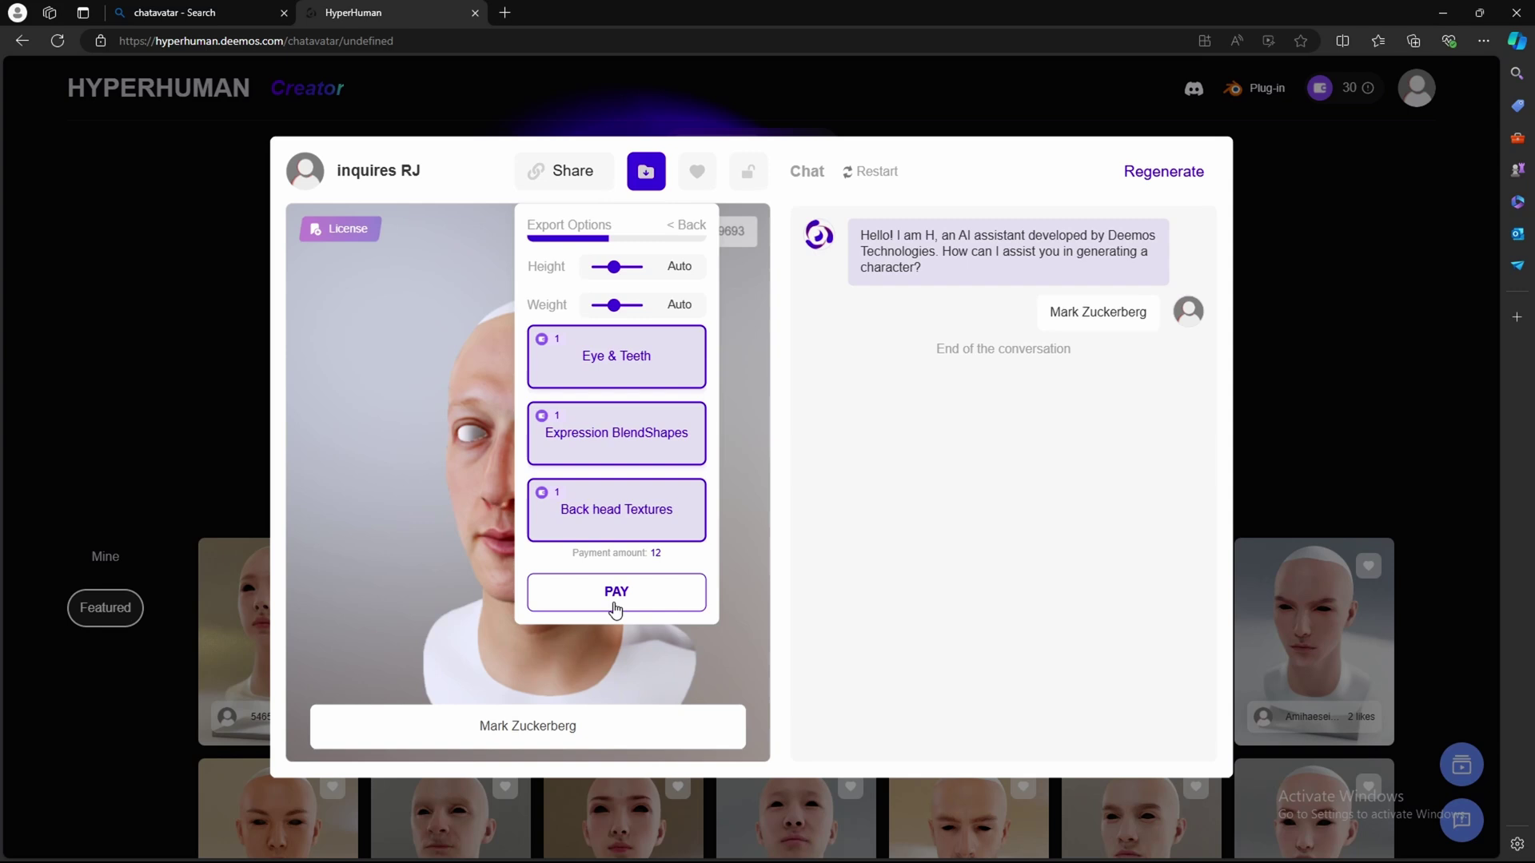
- Pay the 12 credits and dismiss the Payment Successful notice to reach the Mine gallery
click(675, 593)
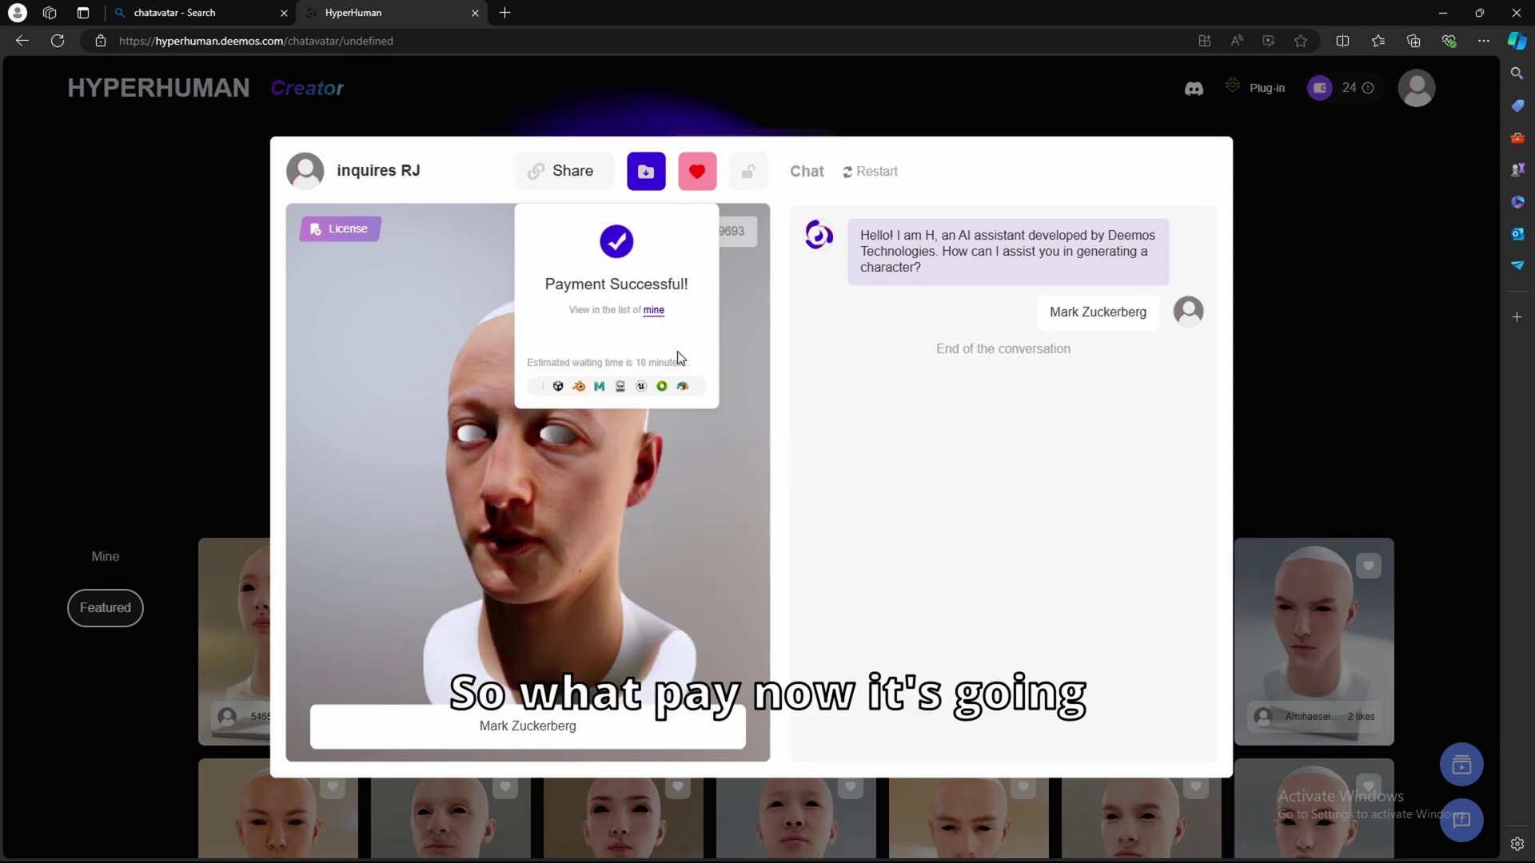
click(654, 312)
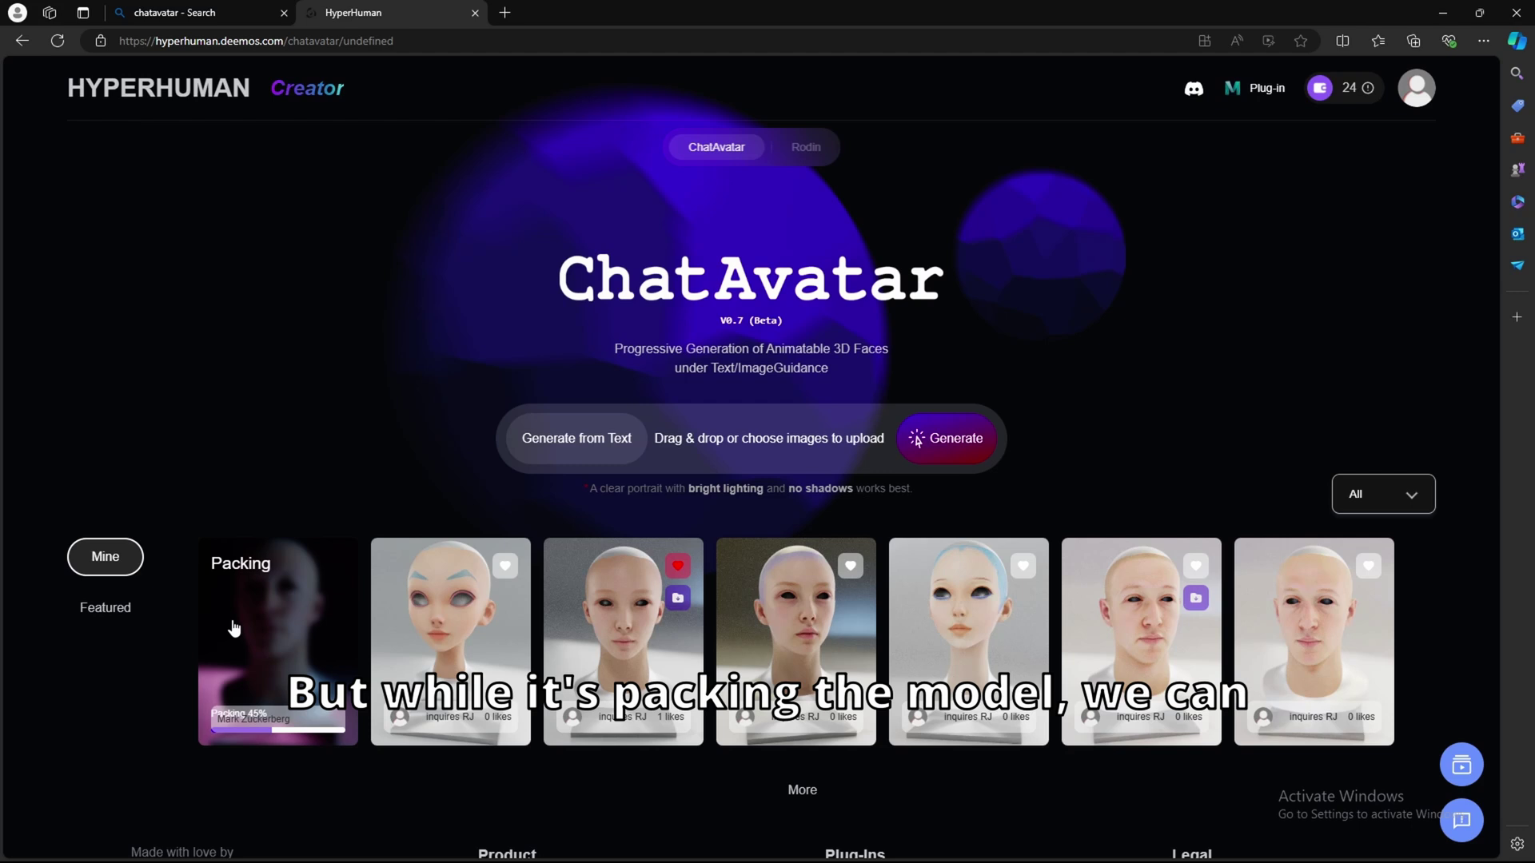
- Scroll to the footer's Plug-Ins section listing Unity, Blender and Maya
scroll(282, 609, down, 3)
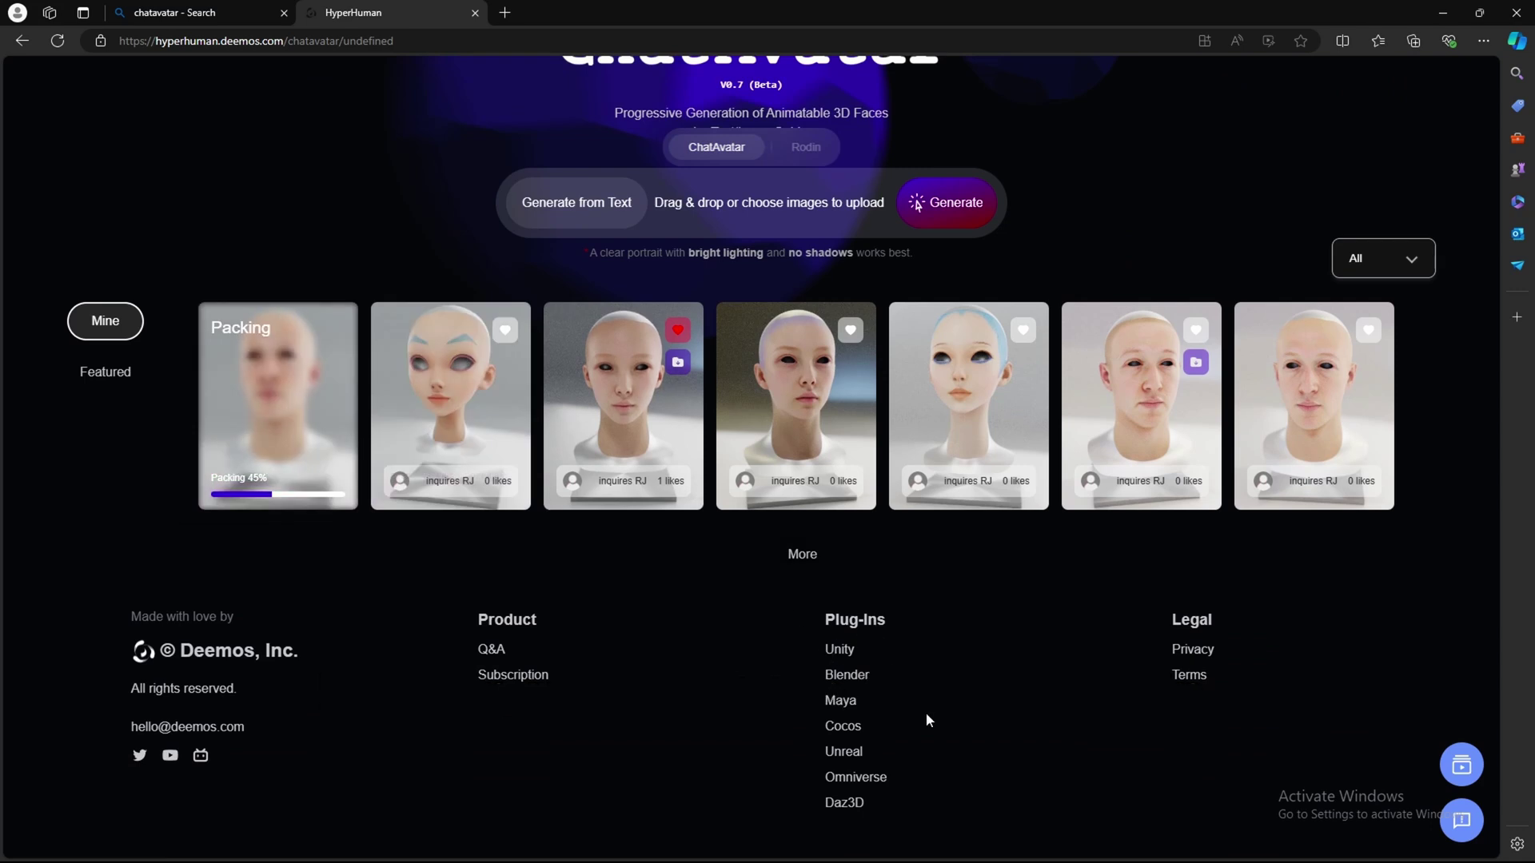
- Open the Blender plug-in's Gumroad page and select ChatAvatarImportTool version 1.0.3
click(844, 677)
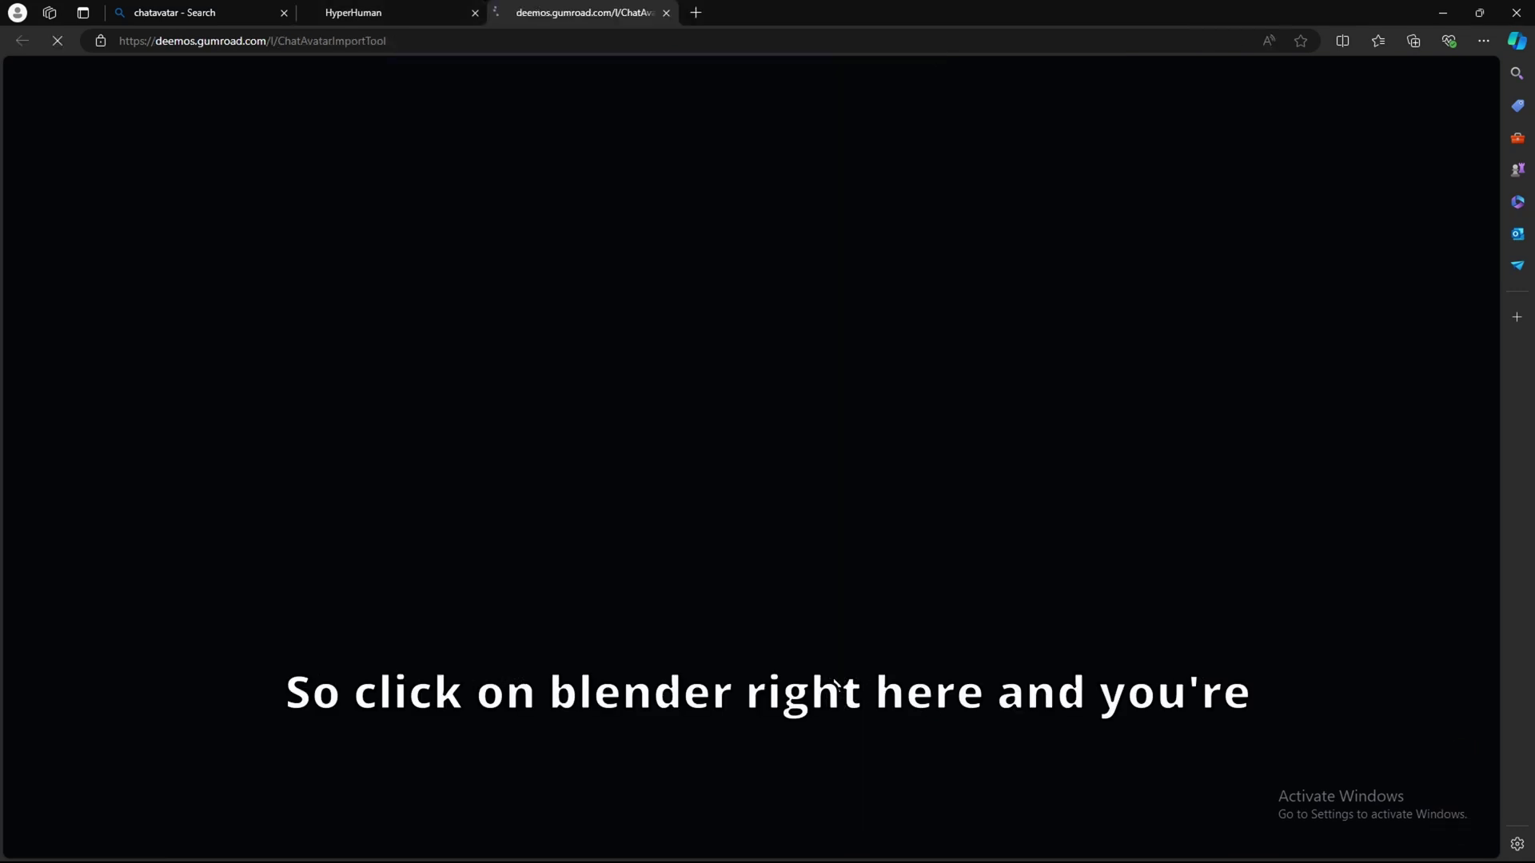
scroll(734, 633, down, 2)
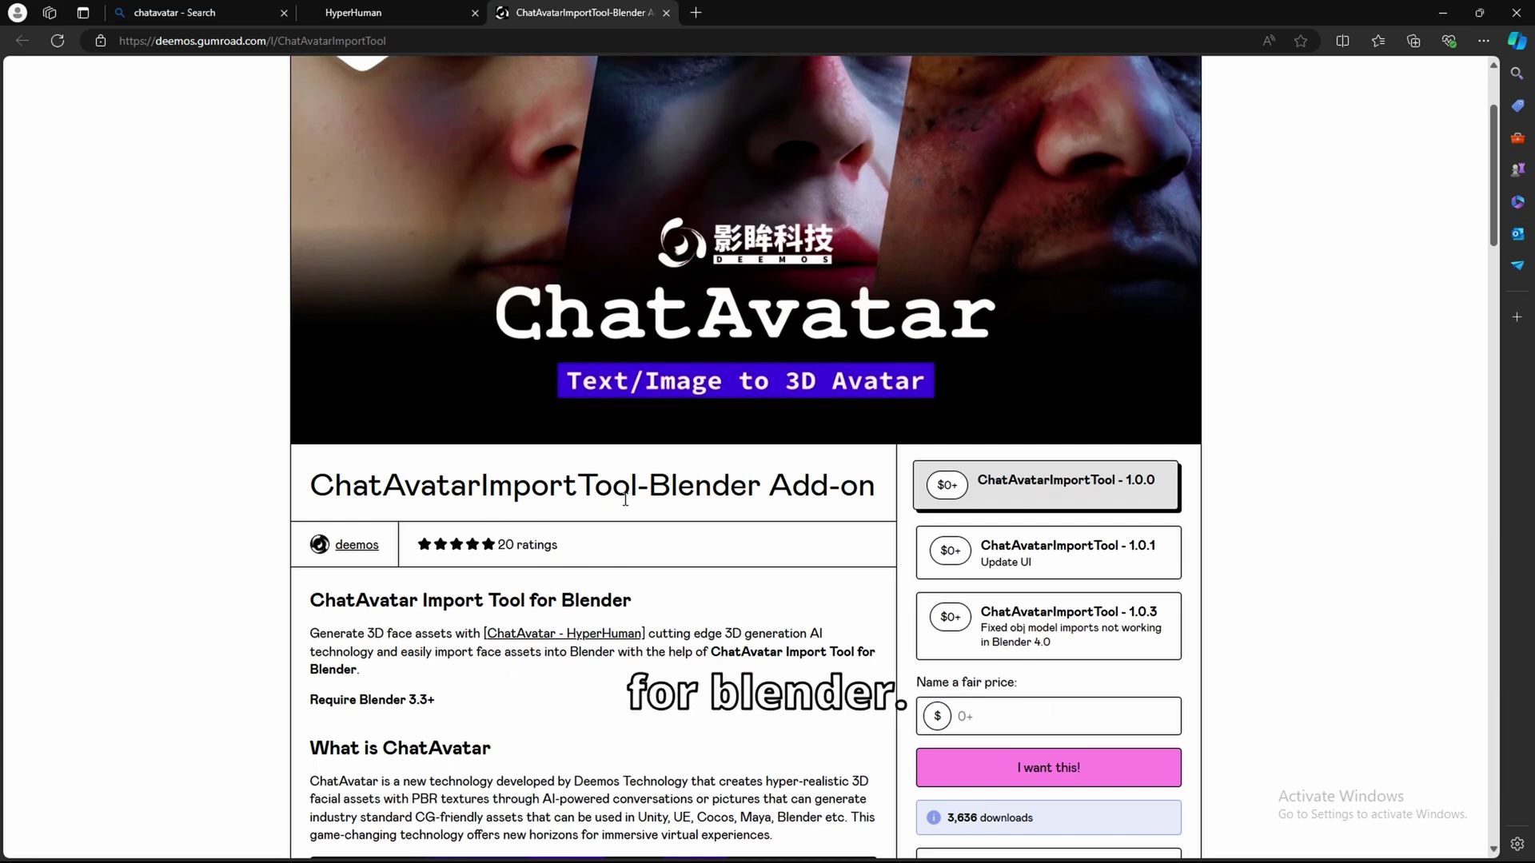
scroll(696, 496, down, 3)
scroll(880, 479, up, 3)
scroll(970, 468, down, 2)
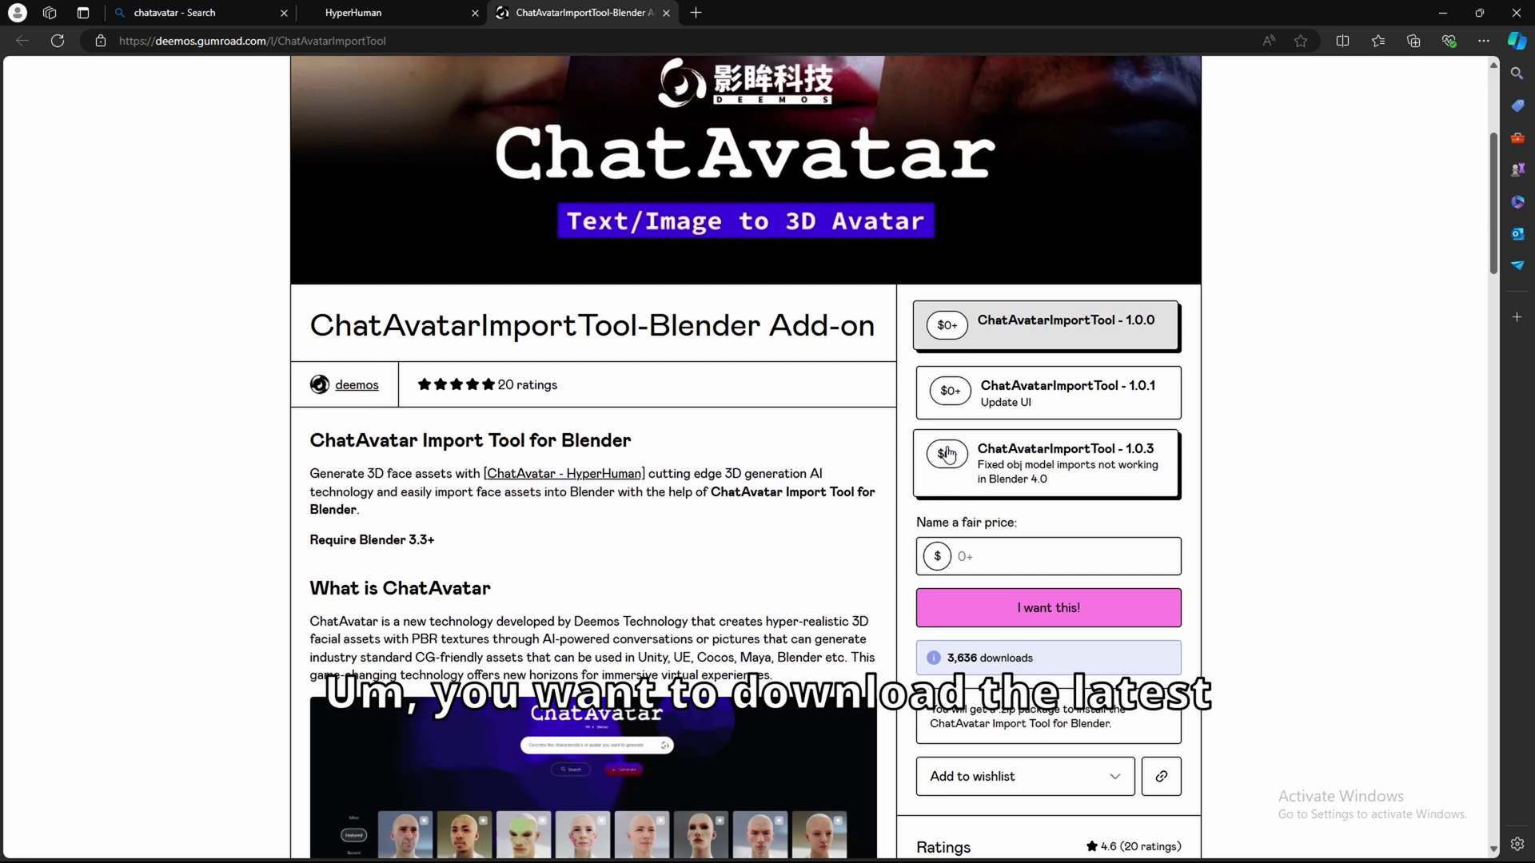
click(1084, 475)
scroll(974, 327, down, 3)
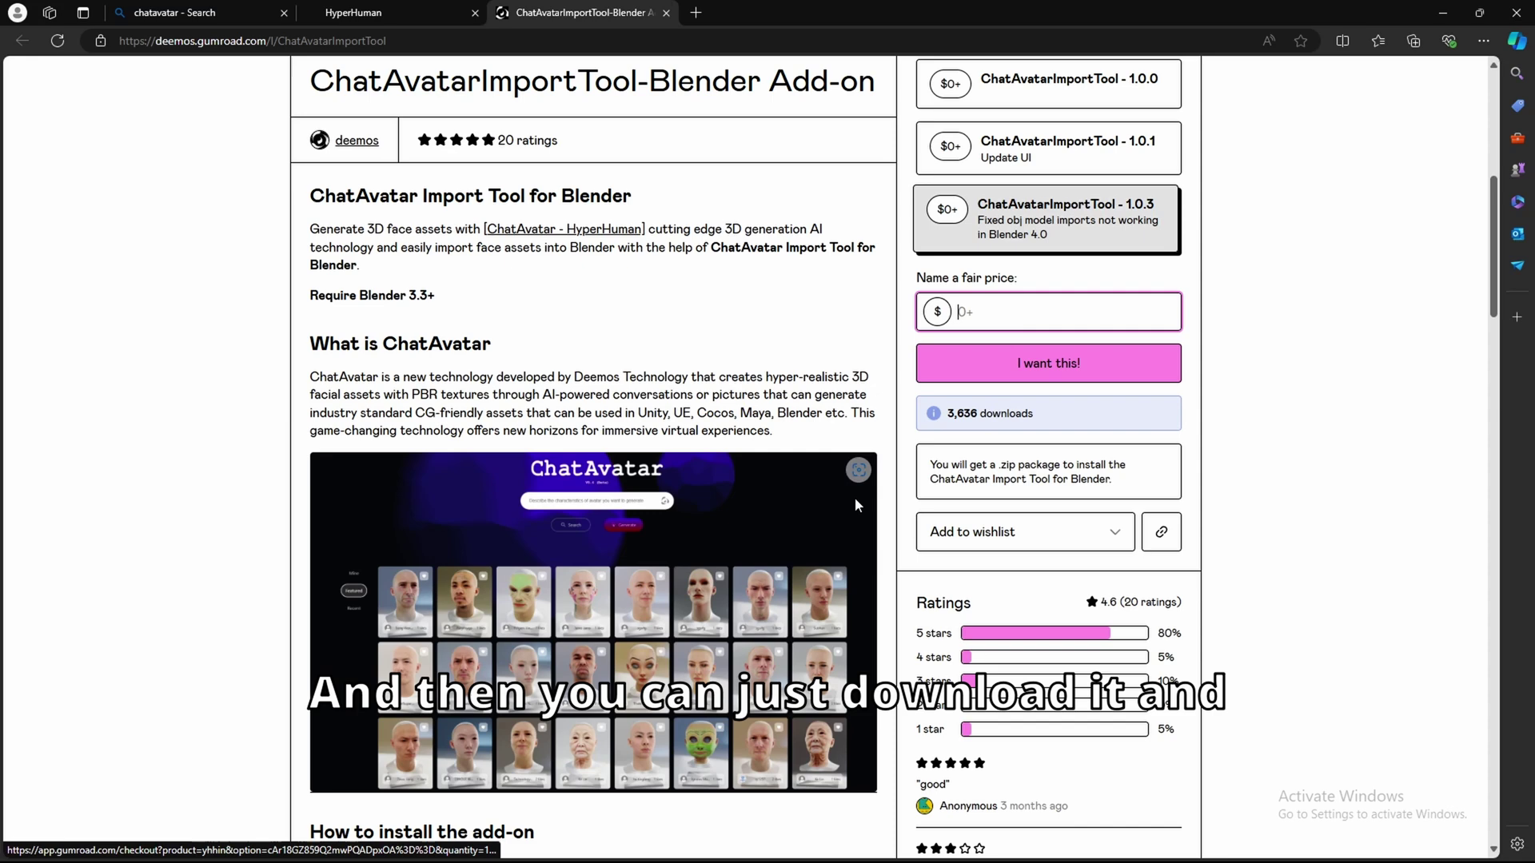
scroll(839, 508, down, 4)
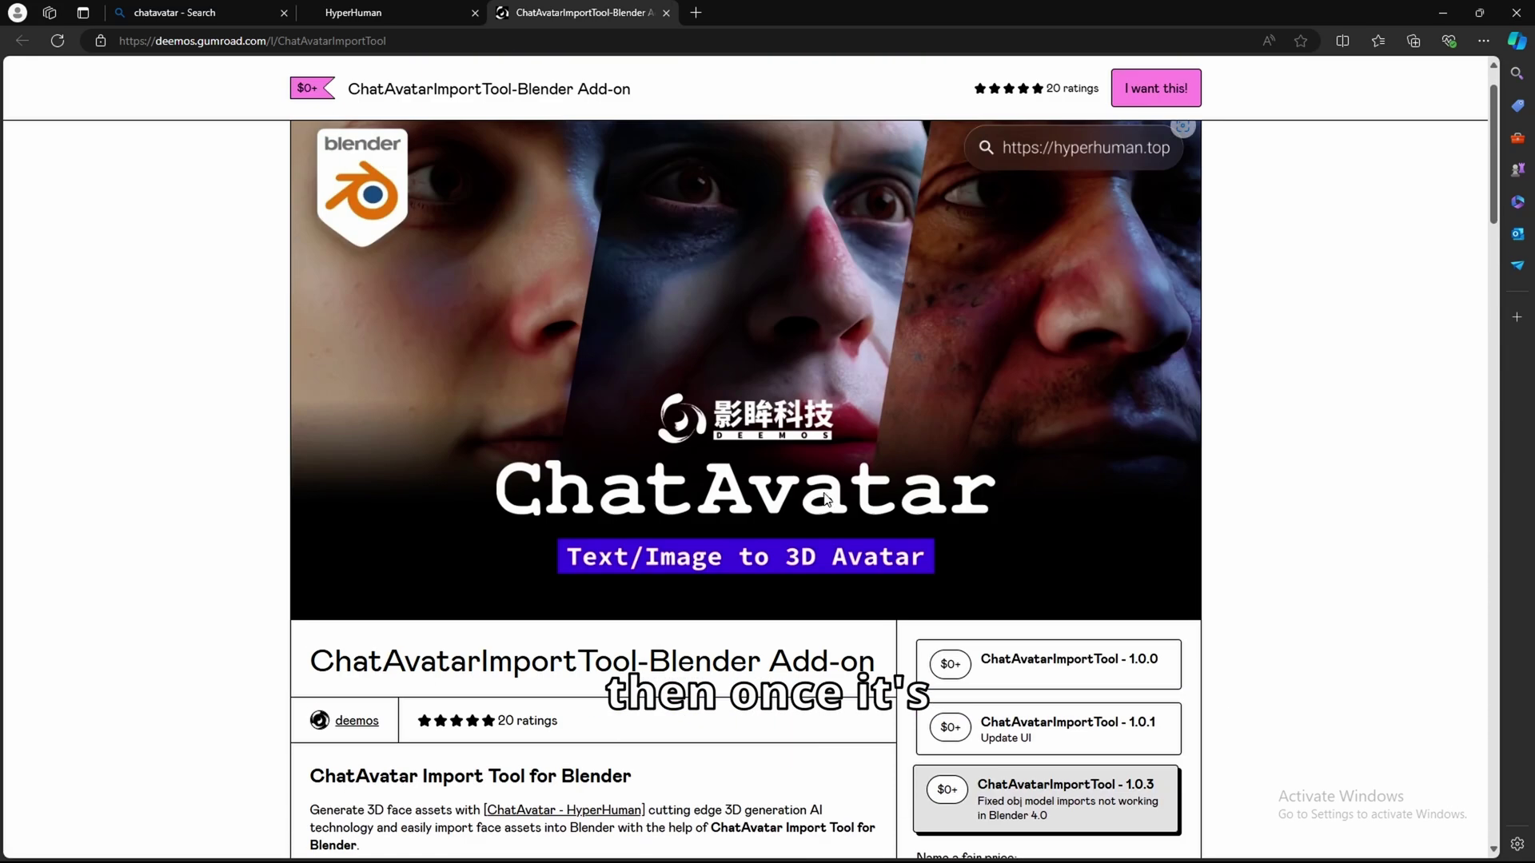
- Return to Blender and set the viewport to Solid shading
click(856, 845)
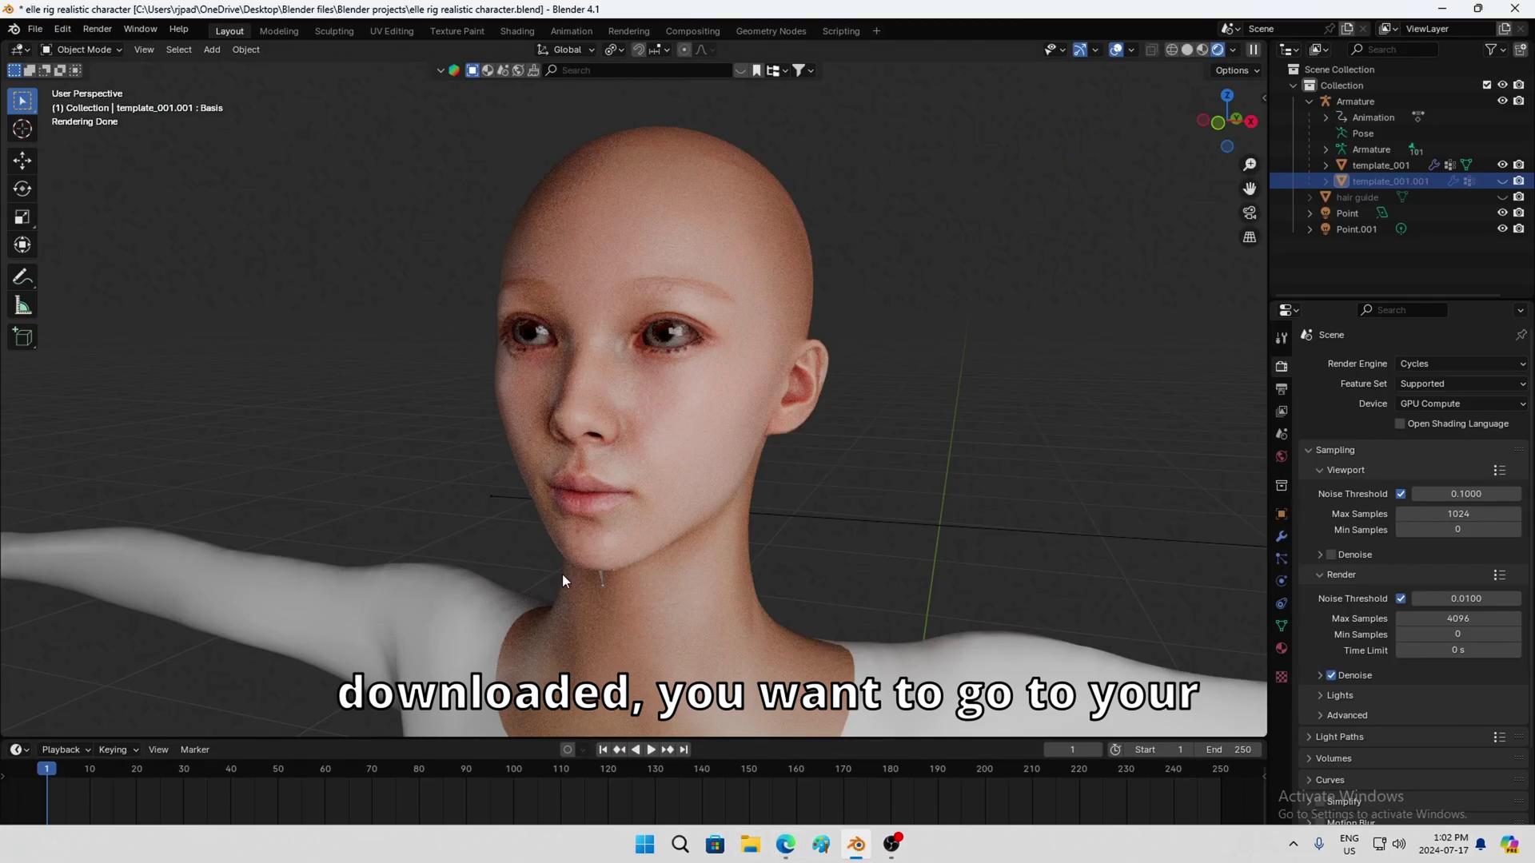
scroll(531, 536, down, 3)
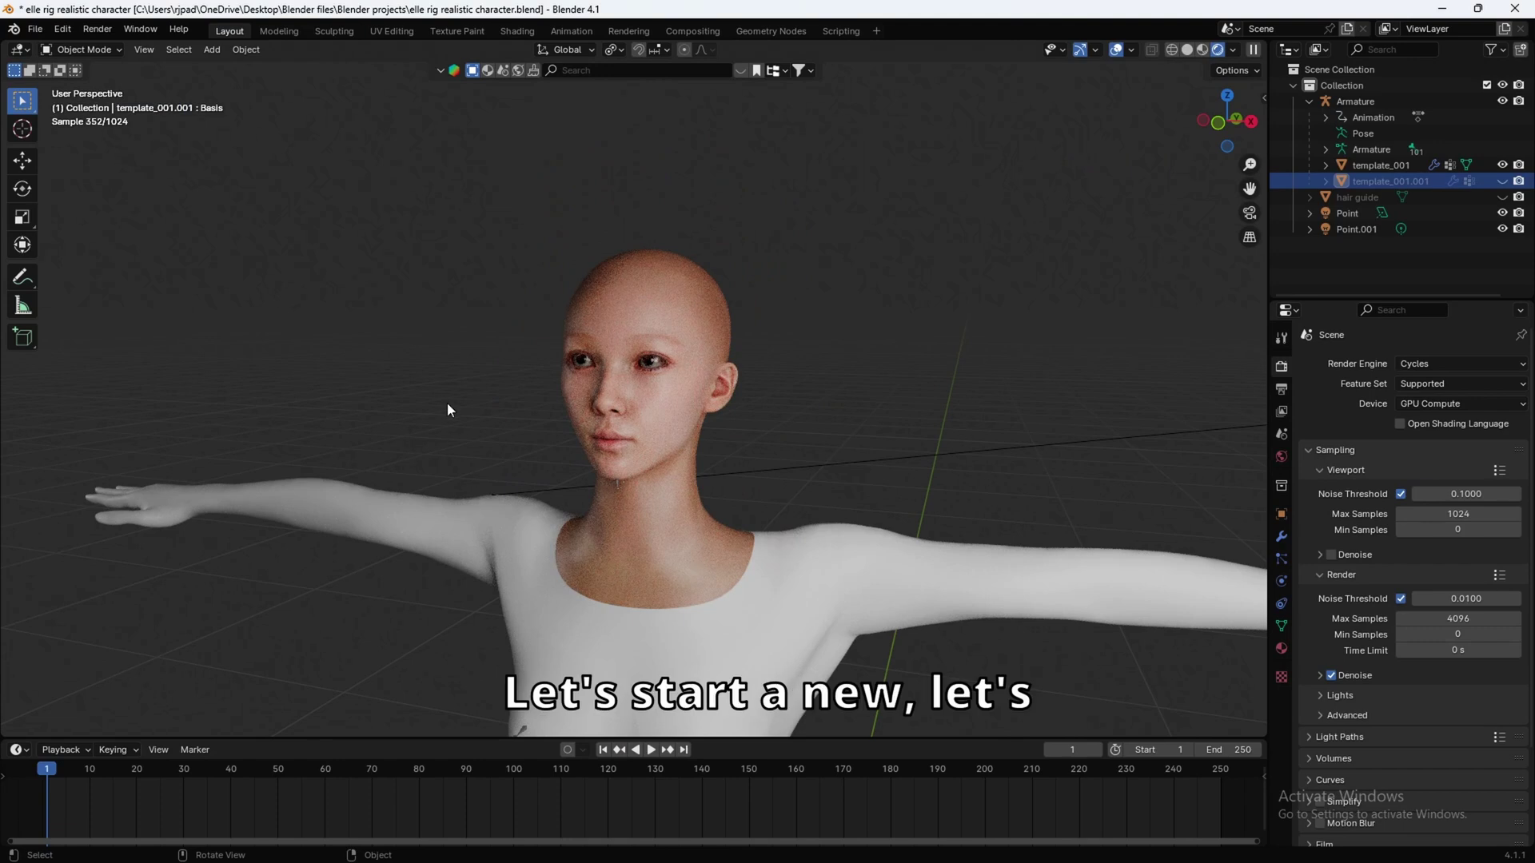
key(z)
click(911, 435)
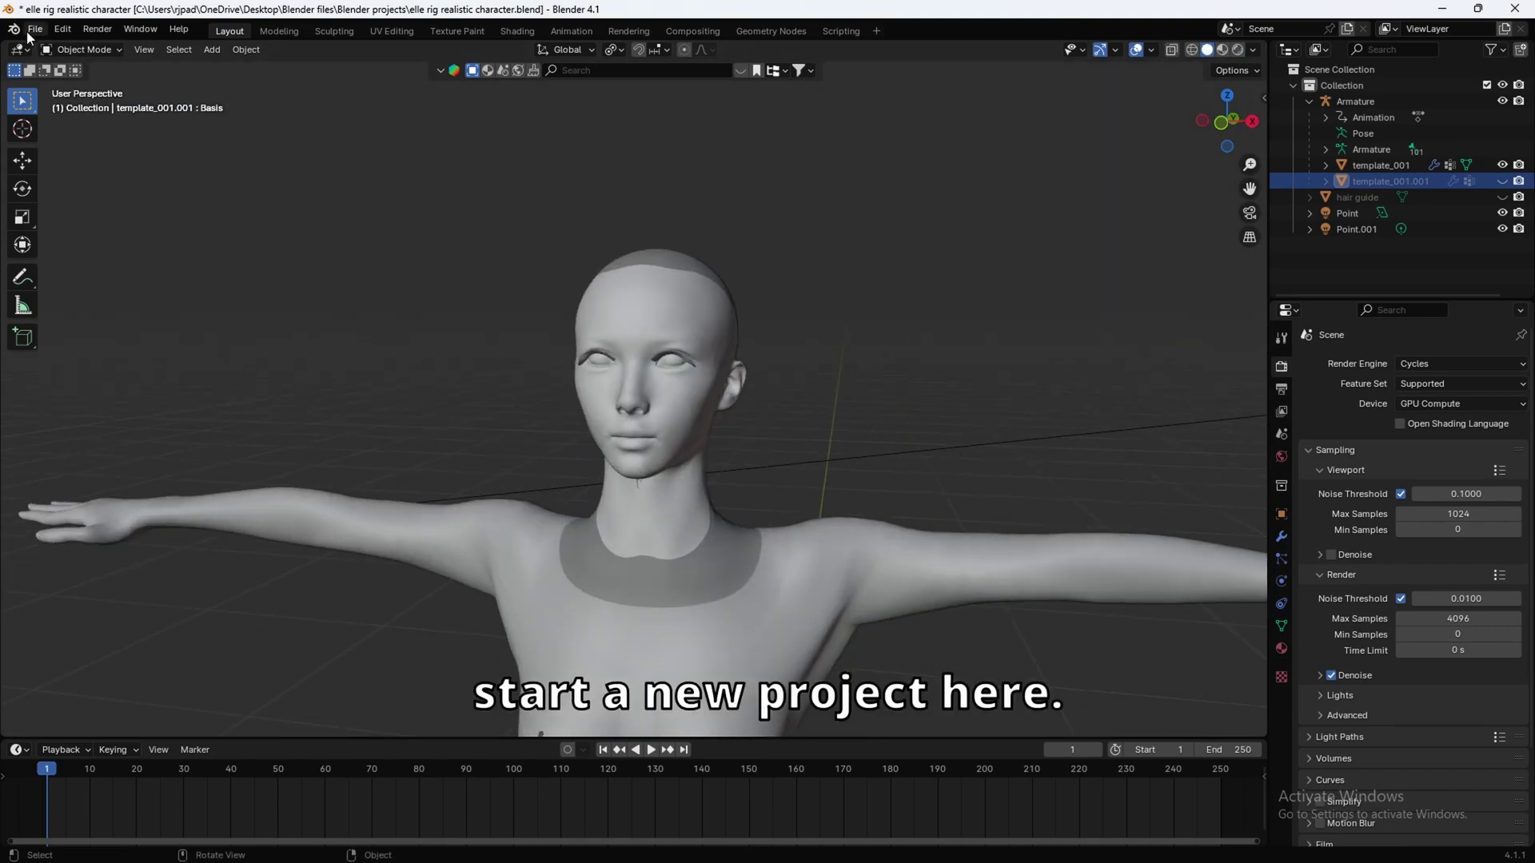
- Start a new General file, discarding unsaved changes to the character file
click(32, 30)
mouse_move(132, 40)
click(321, 84)
click(781, 477)
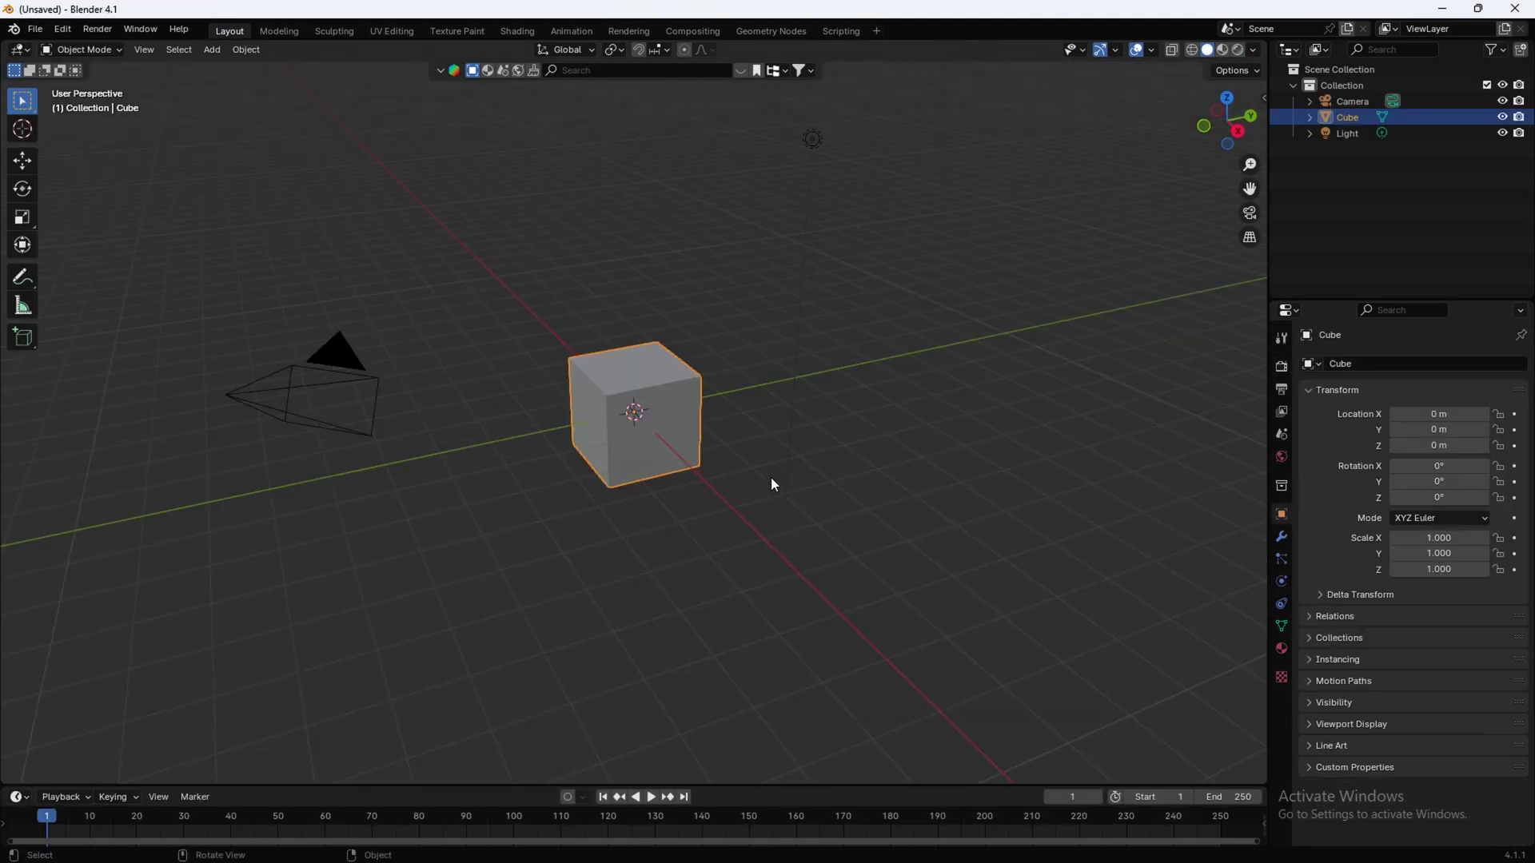
click(63, 30)
- Browse the saved add-ons folder for the ChatAvatar import tool zip from Add-ons preferences
click(93, 237)
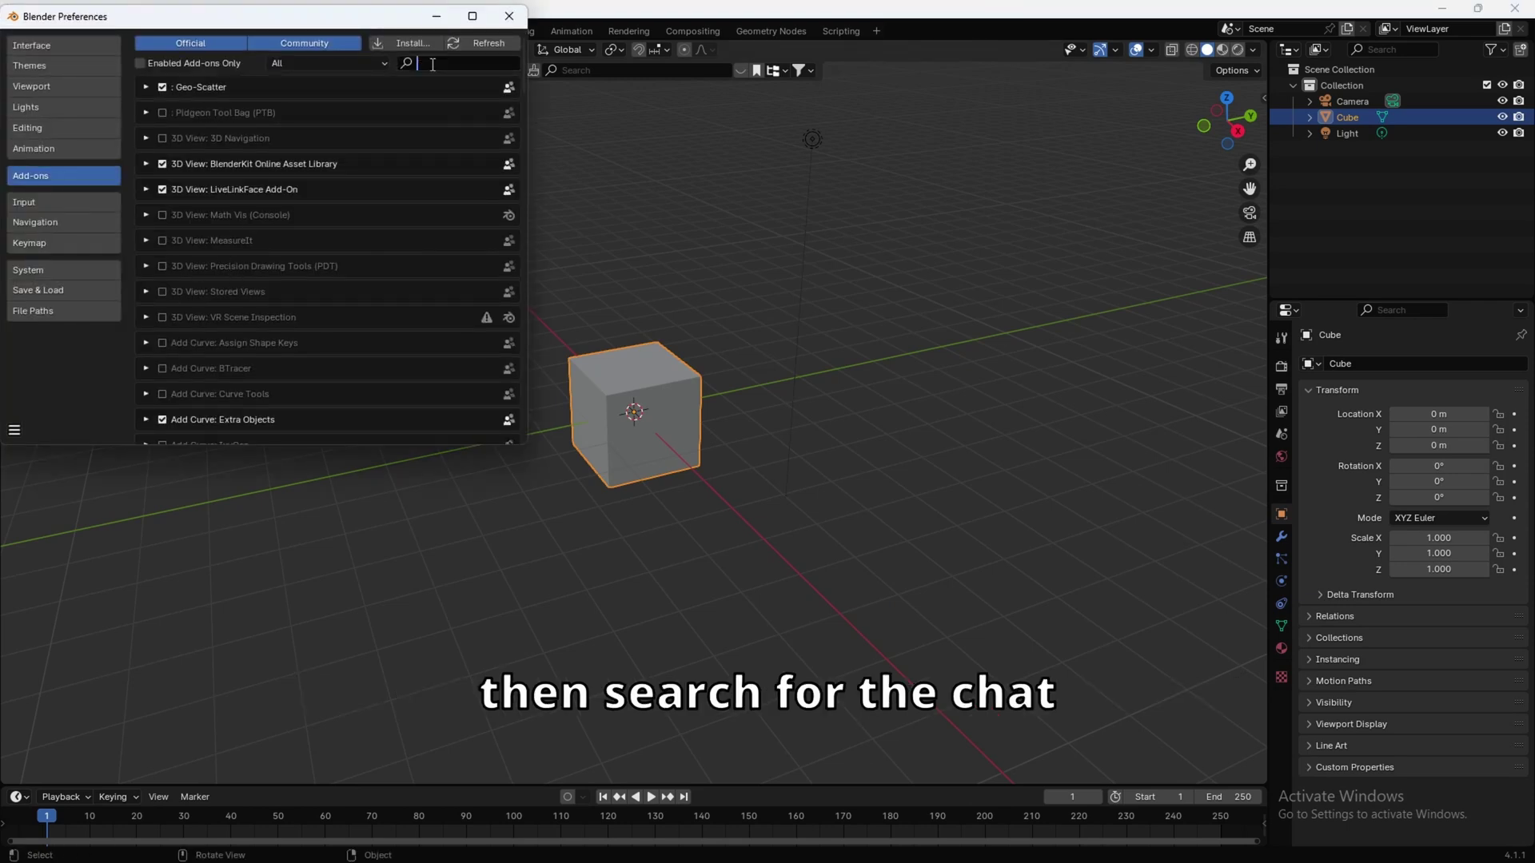
click(401, 44)
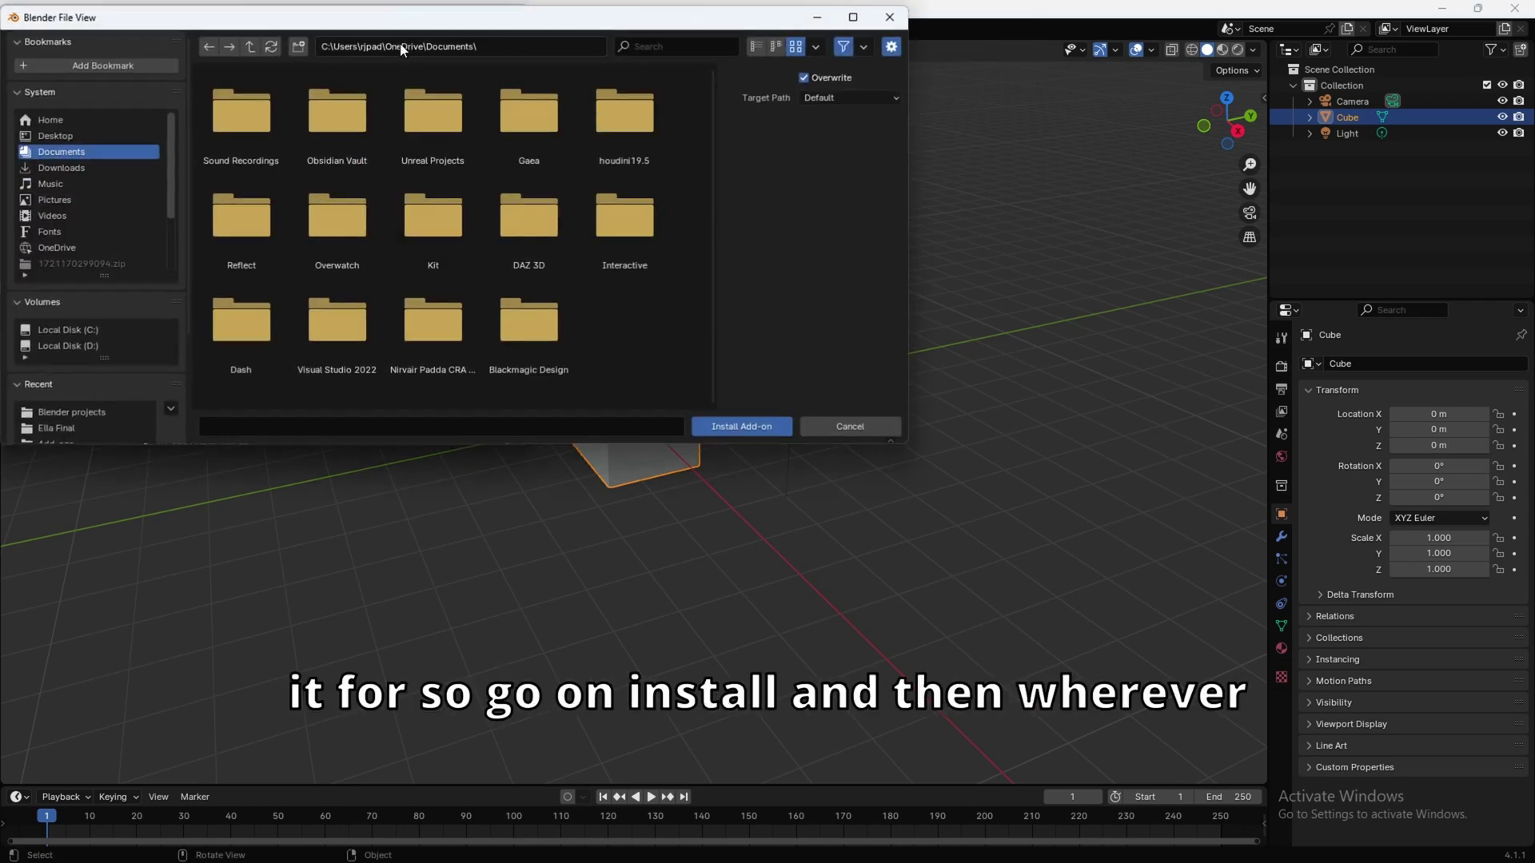
click(83, 135)
click(56, 442)
click(669, 48)
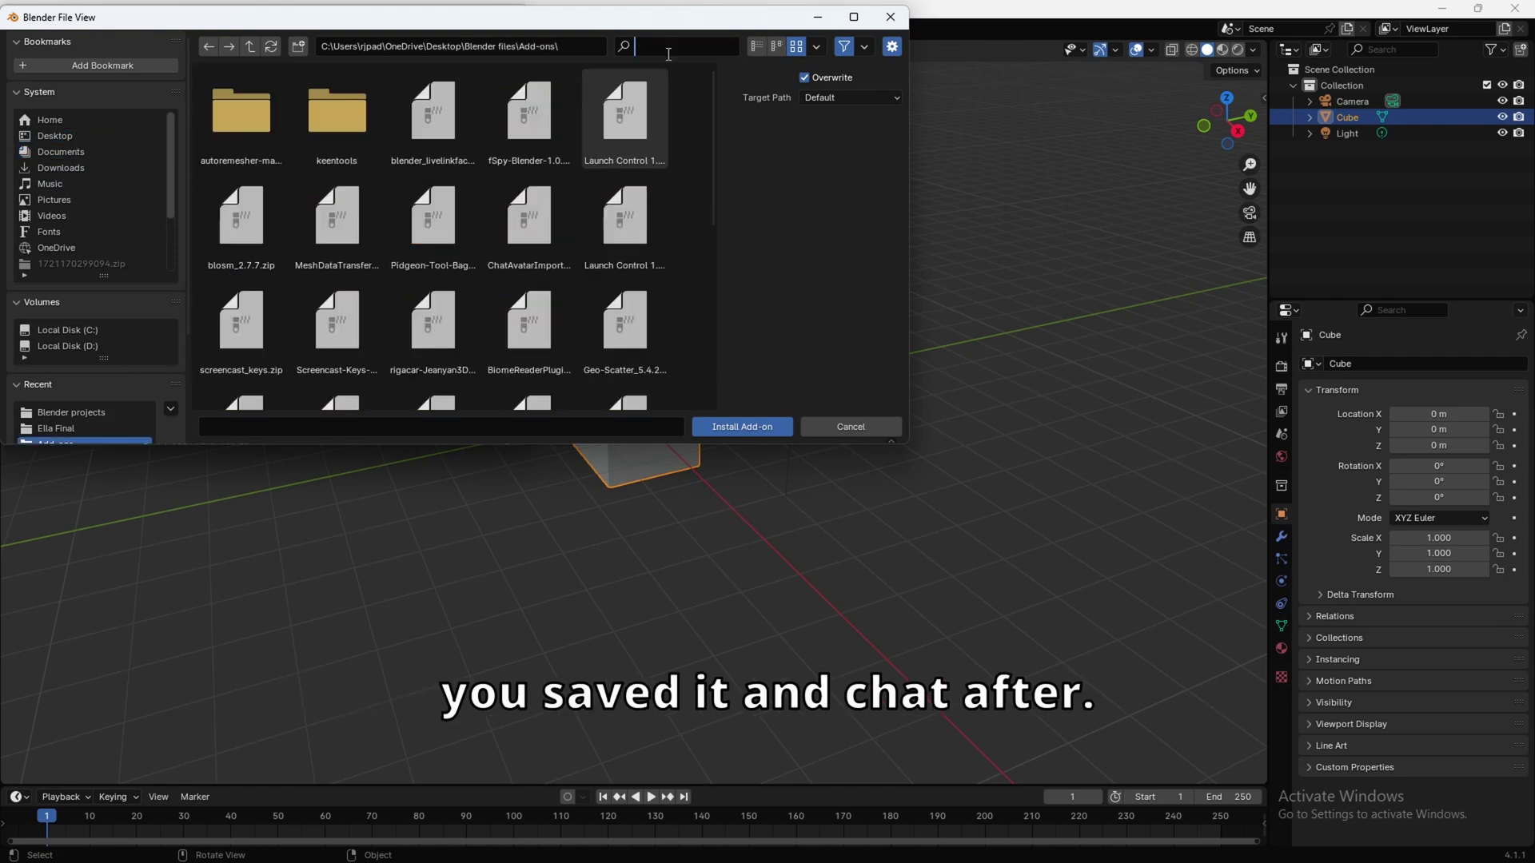
text(chat)
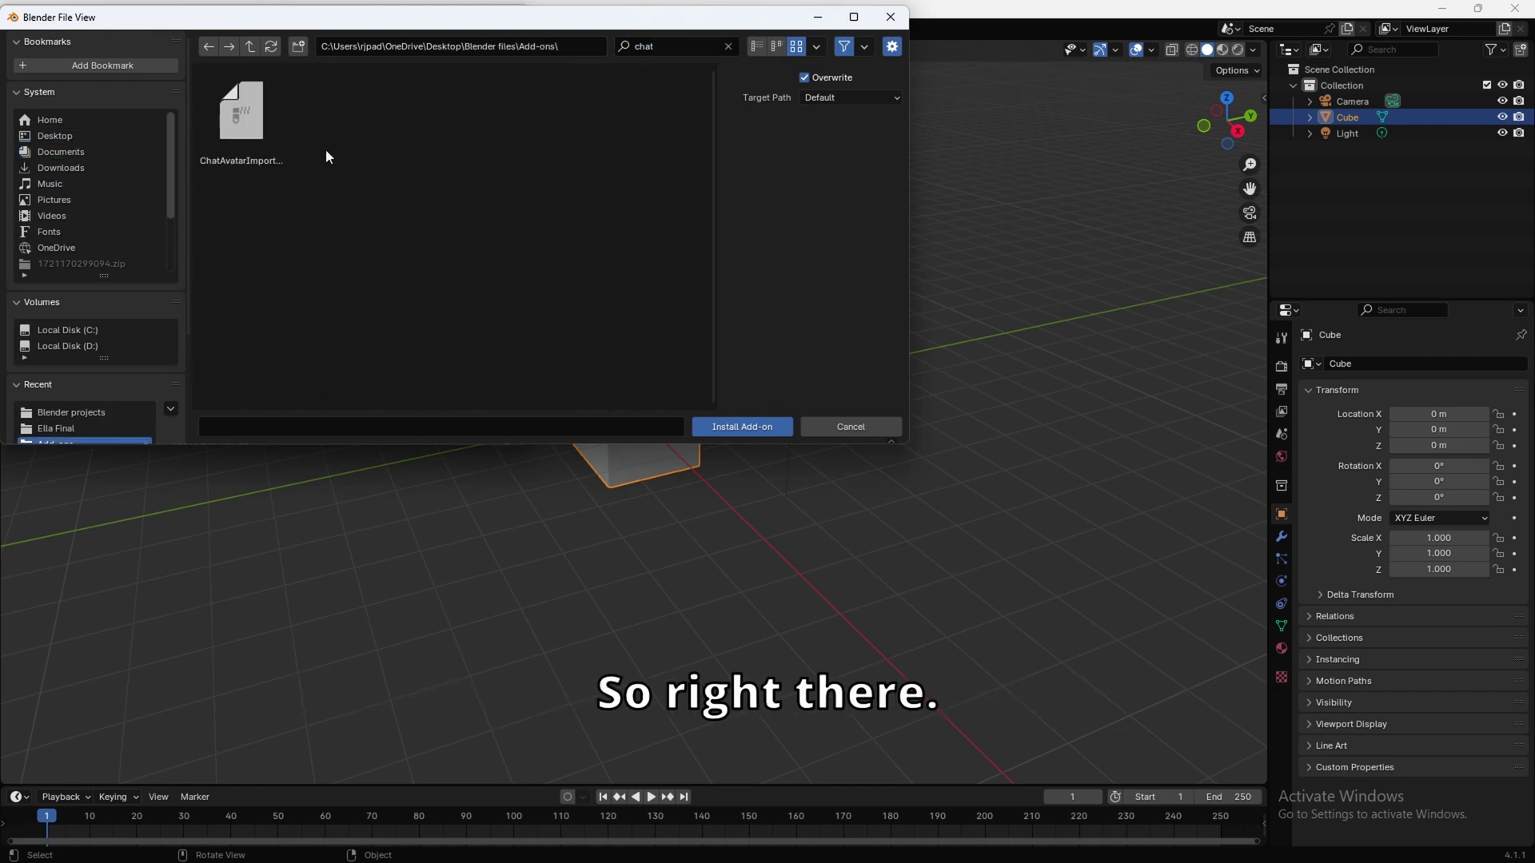
click(272, 109)
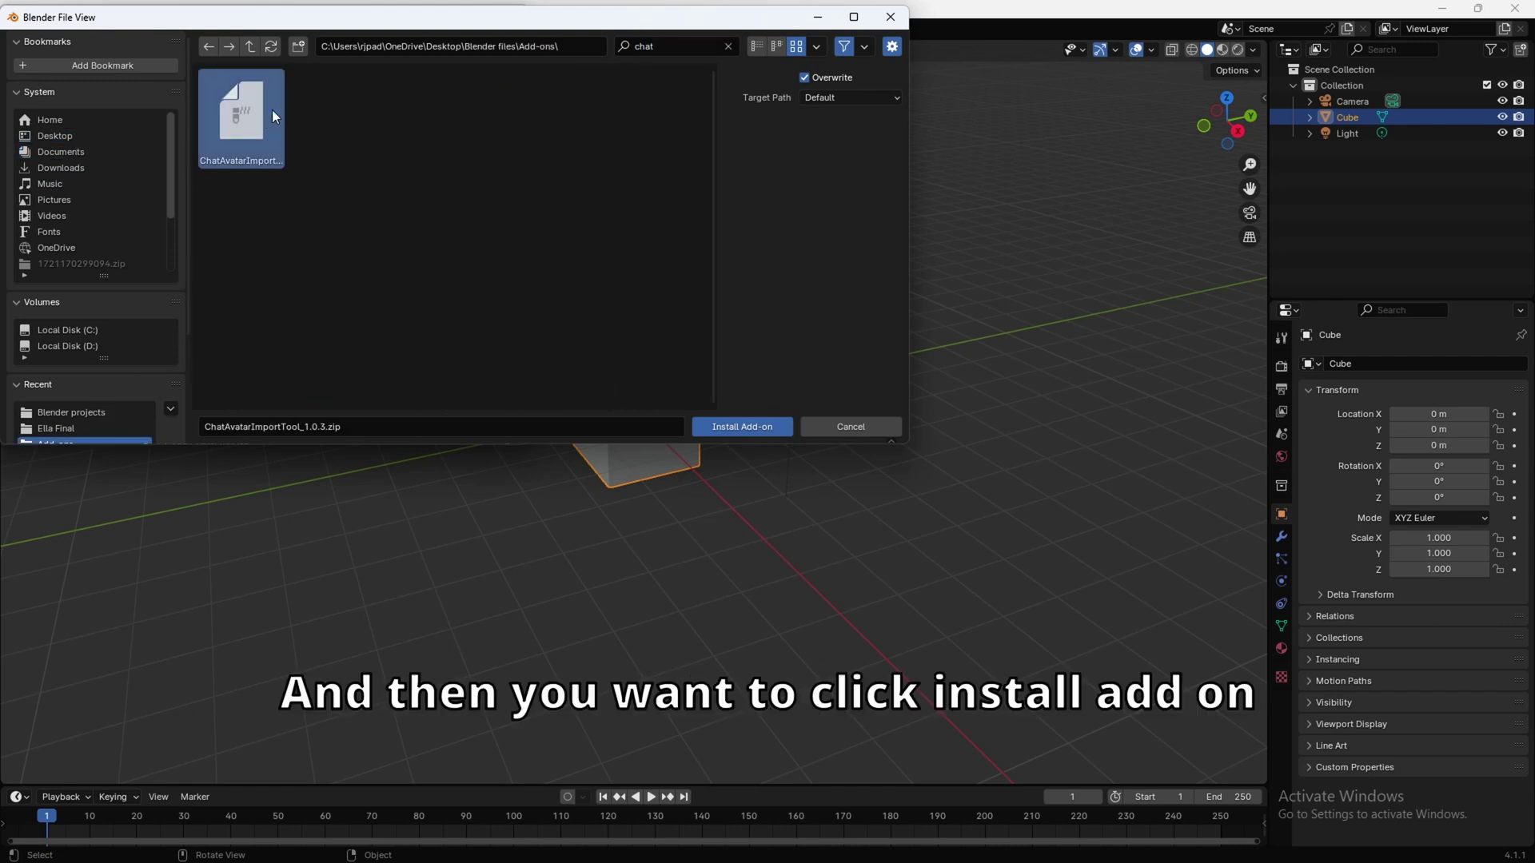
click(890, 16)
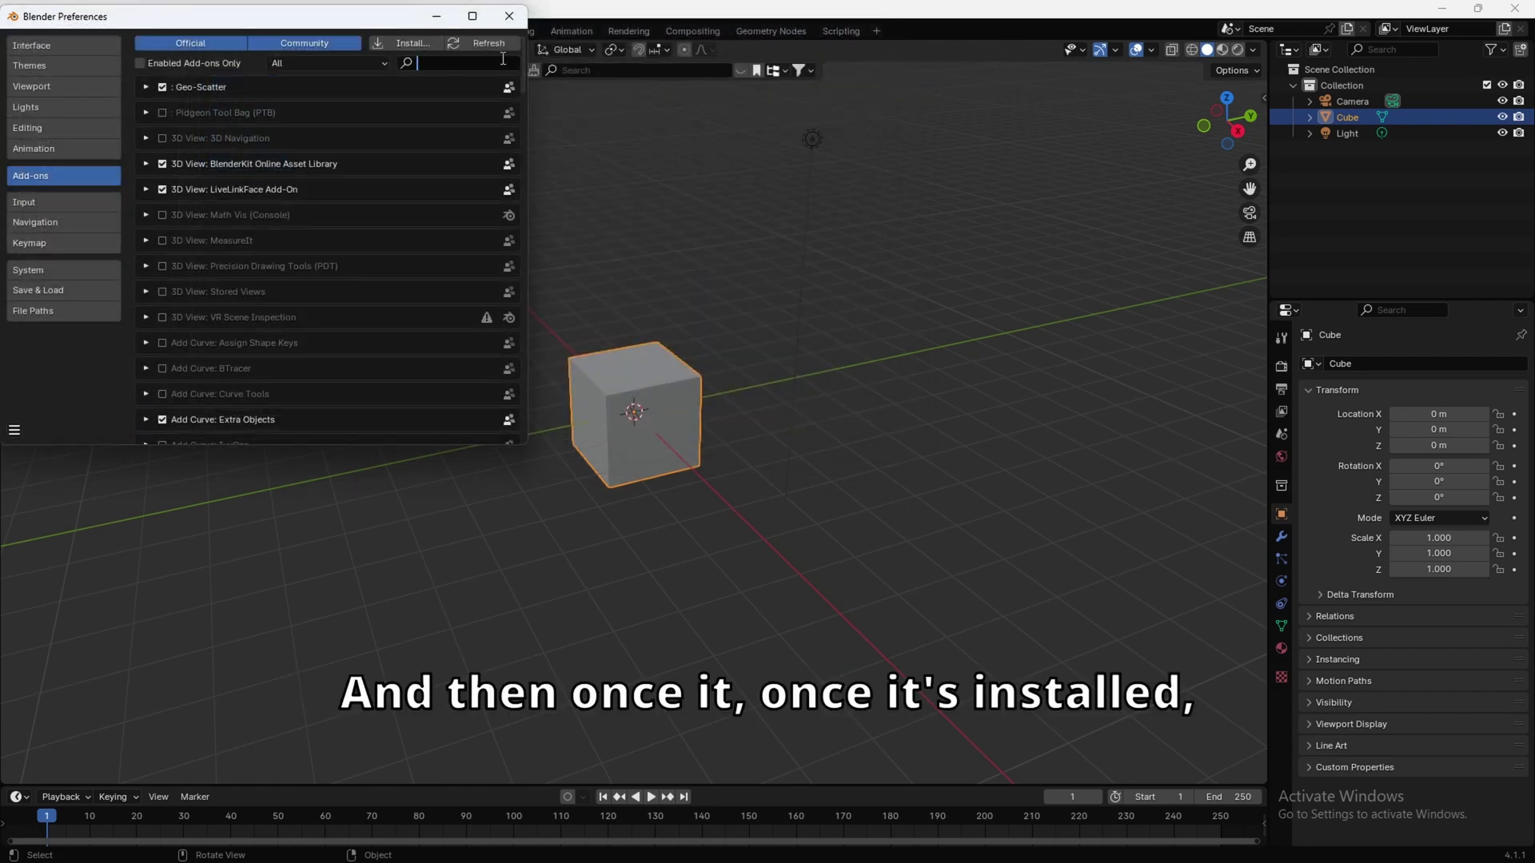
- Filter add-ons by 'chat', check the ChatAvatar Import Tool 1.0.3 entry, and save preferences
text(chat)
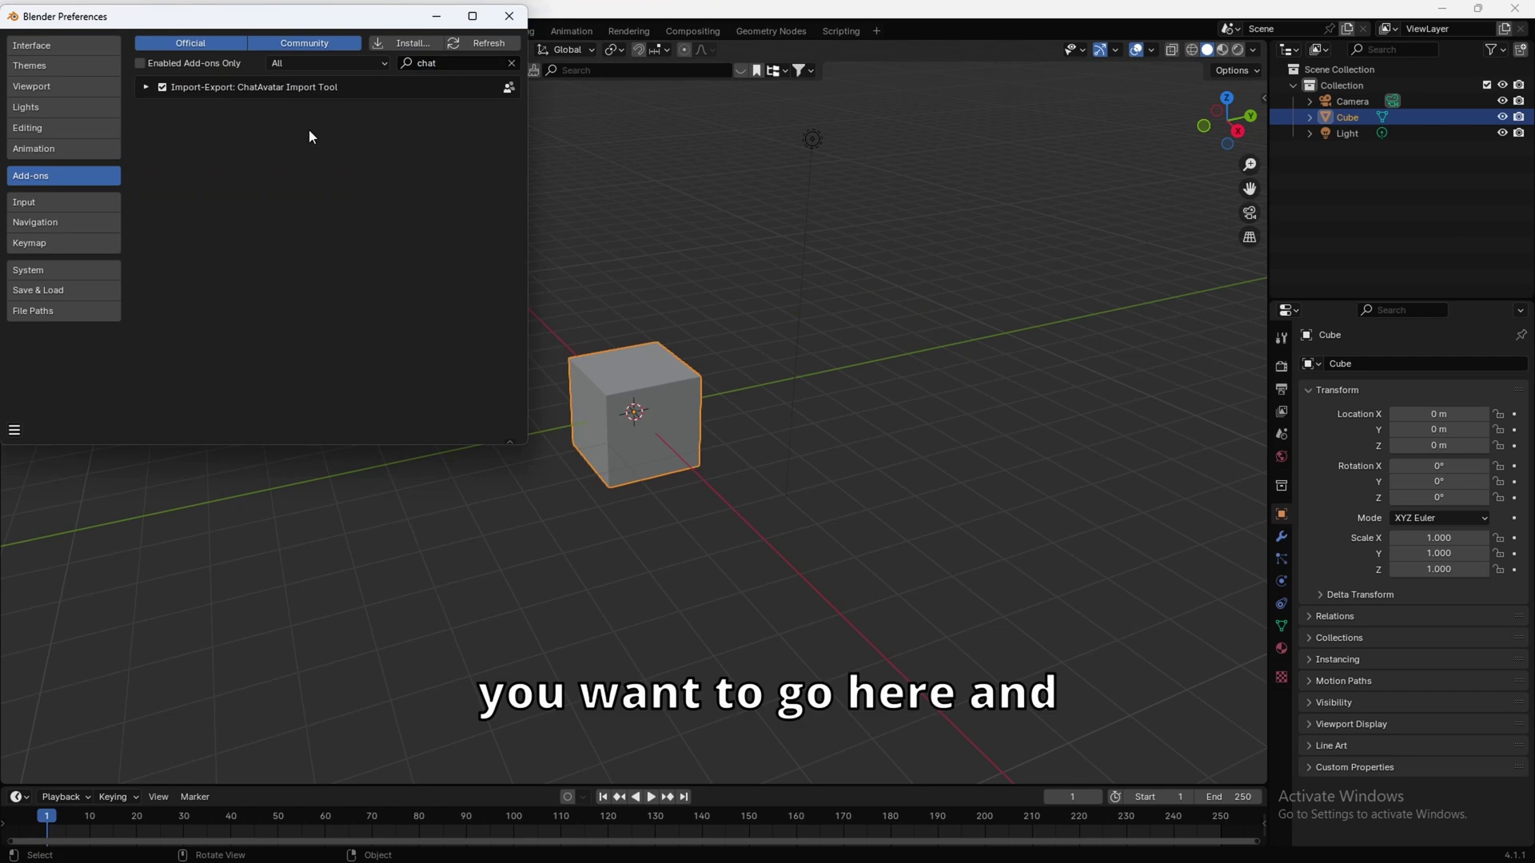
click(147, 90)
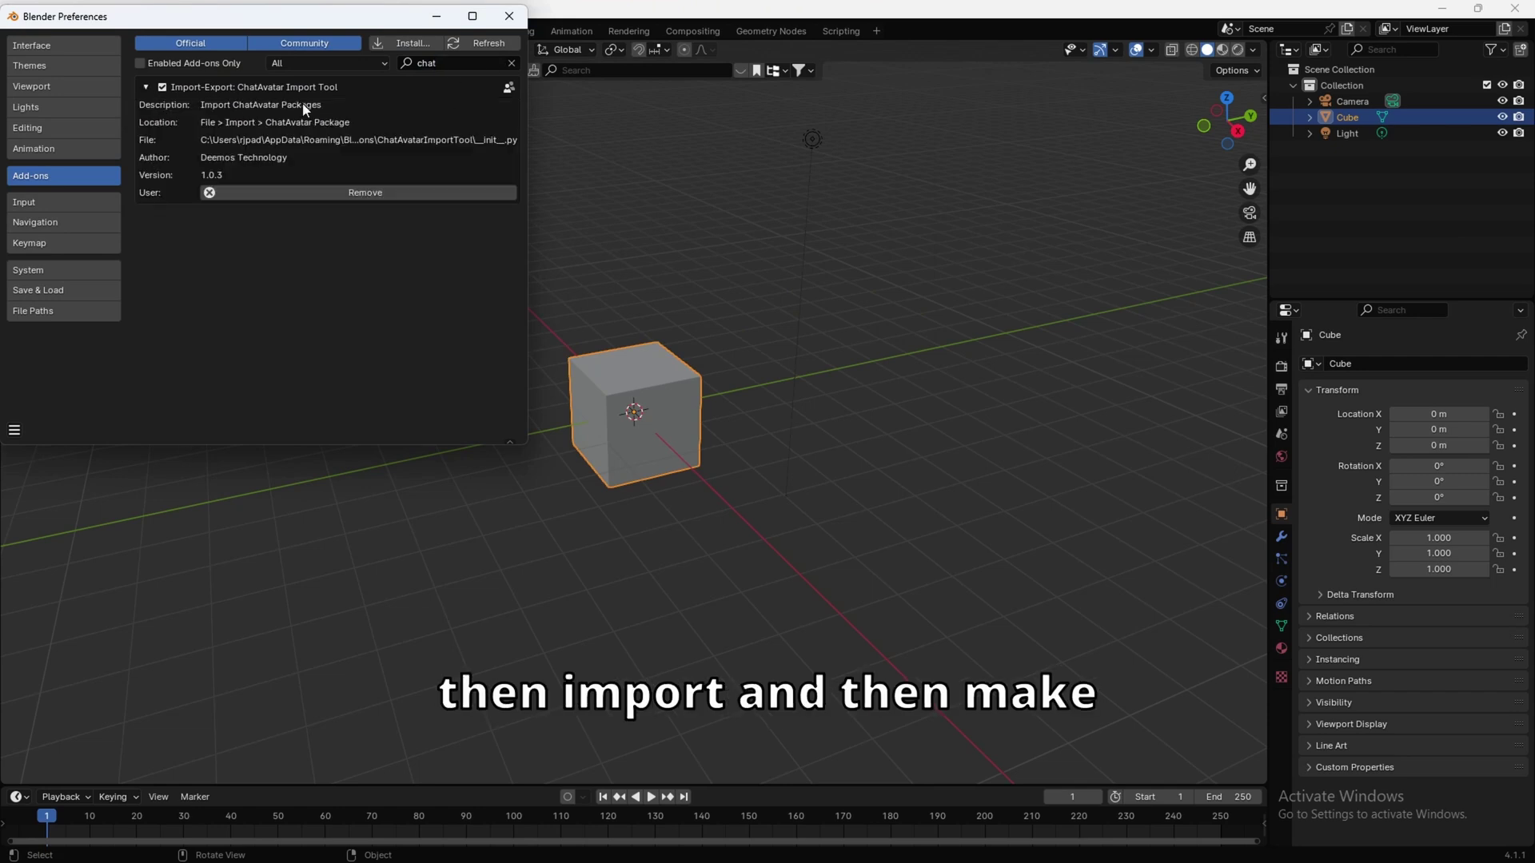
click(15, 430)
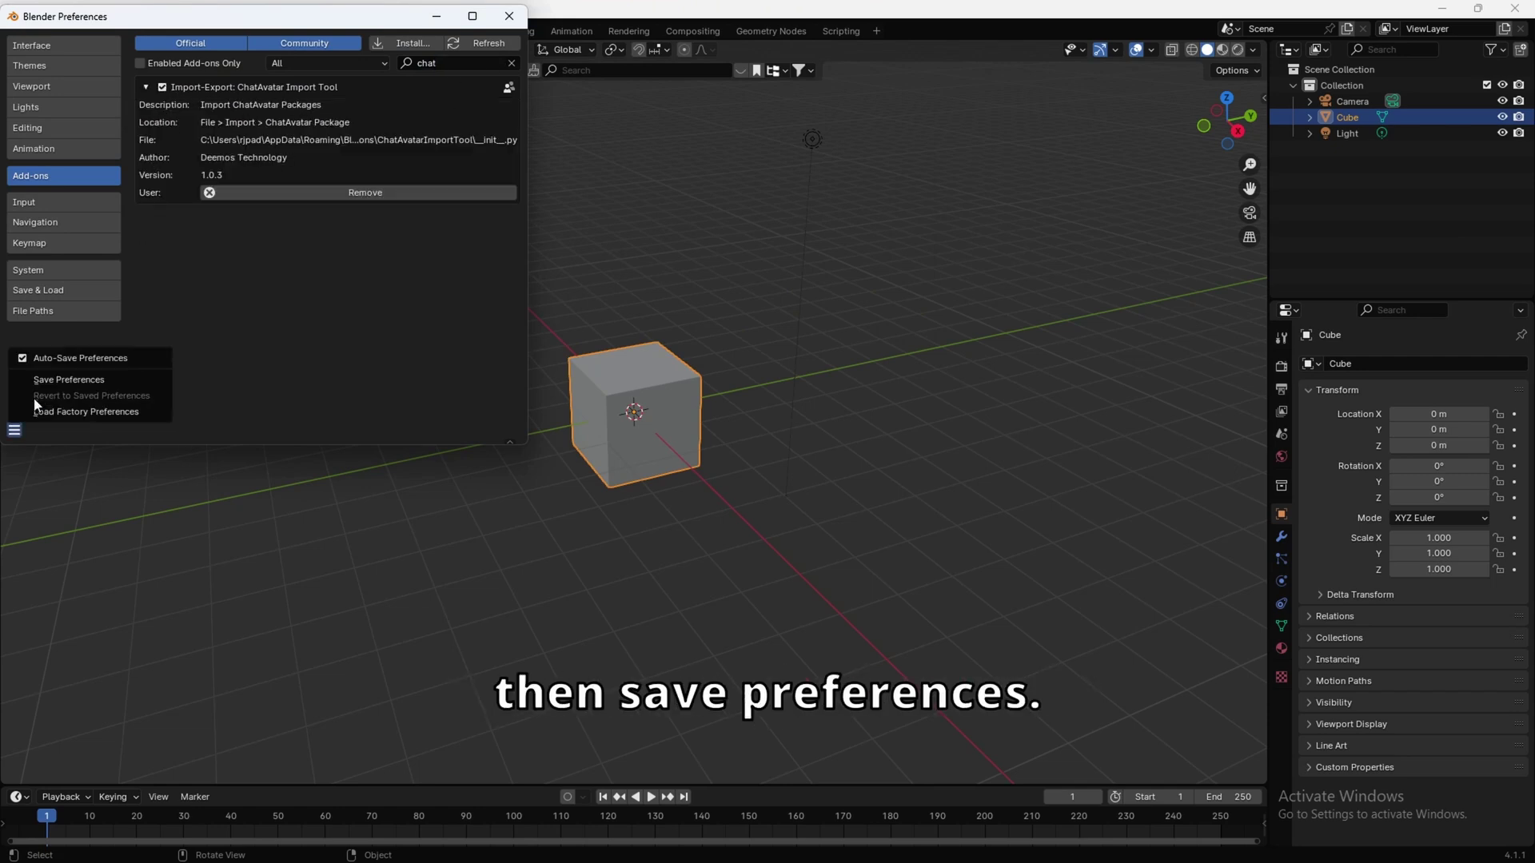
click(48, 382)
click(509, 16)
- Select the default cube, camera and light and delete them all
mouse_move(613, 422)
middle_down()
mouse_move(652, 435)
mouse_move(615, 445)
middle_up()
key(a)
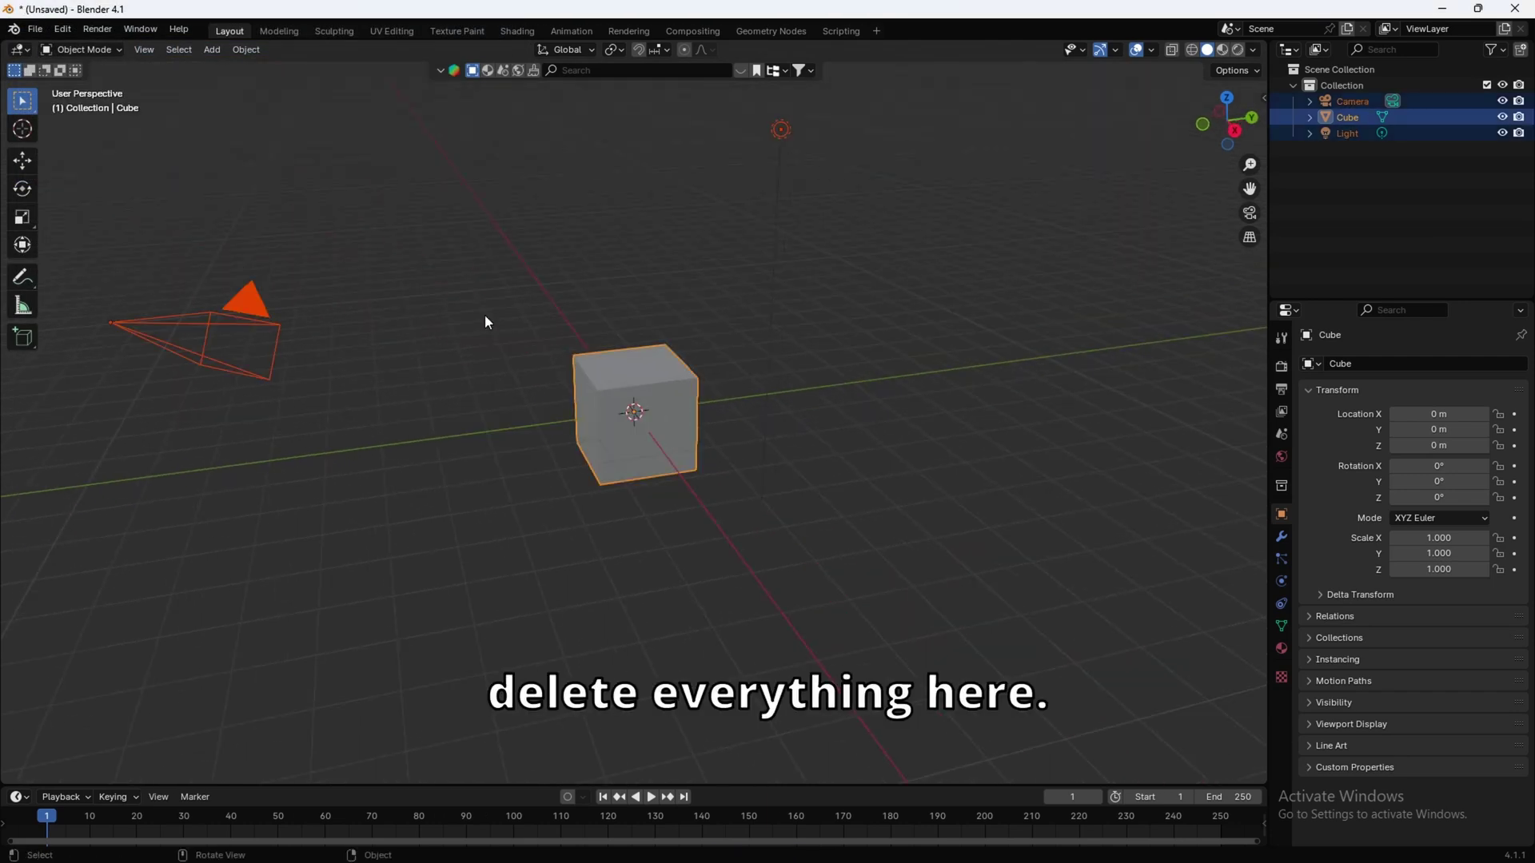
key(Delete)
middle_drag(484, 315, 629, 353)
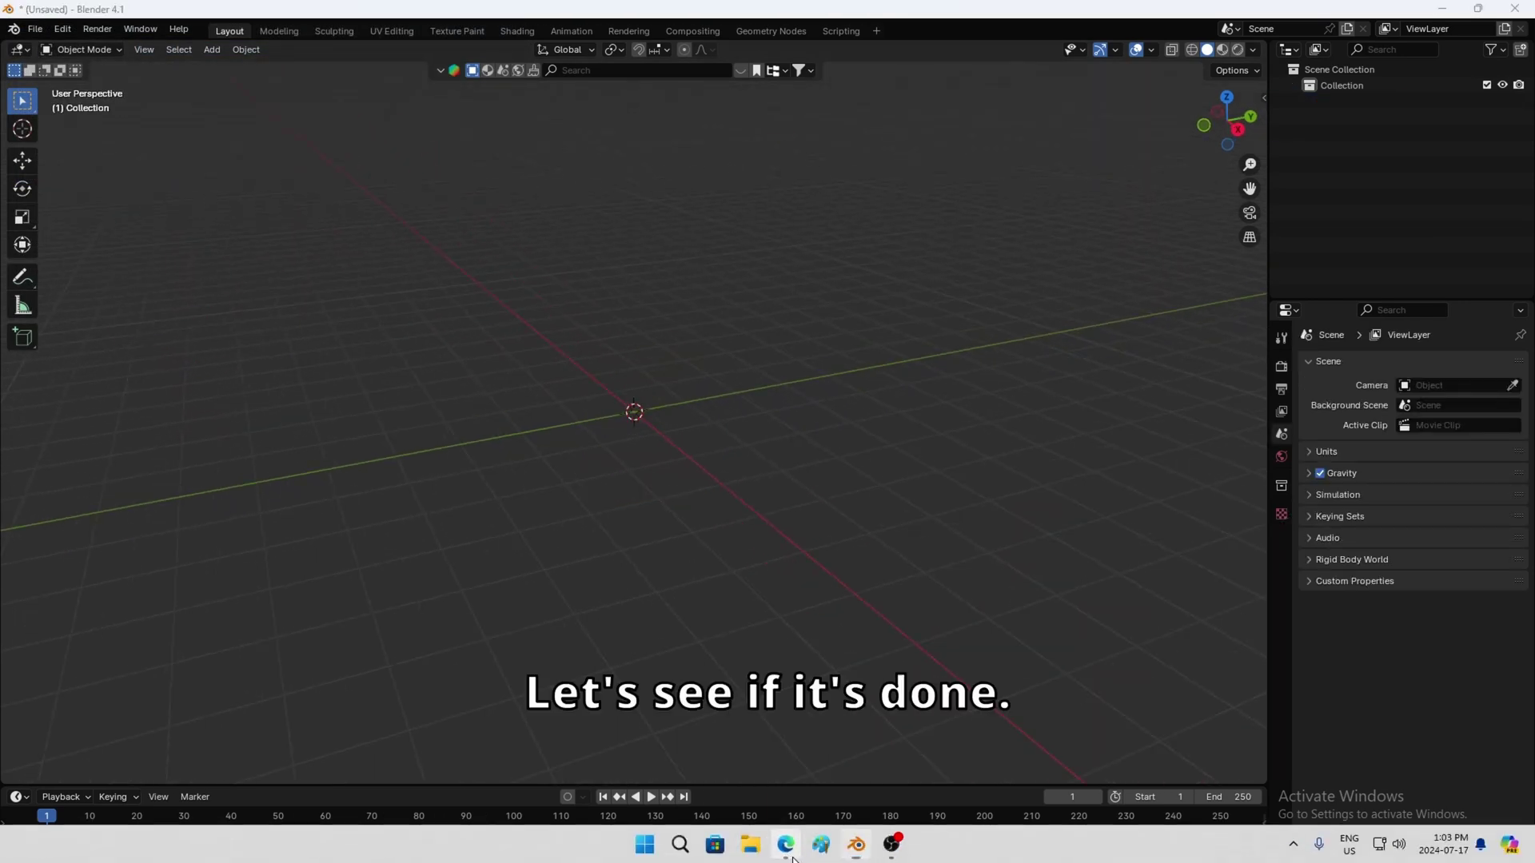
- In the browser's ChatAvatar gallery tab, open the first avatar's detail view
click(786, 846)
click(286, 12)
click(353, 12)
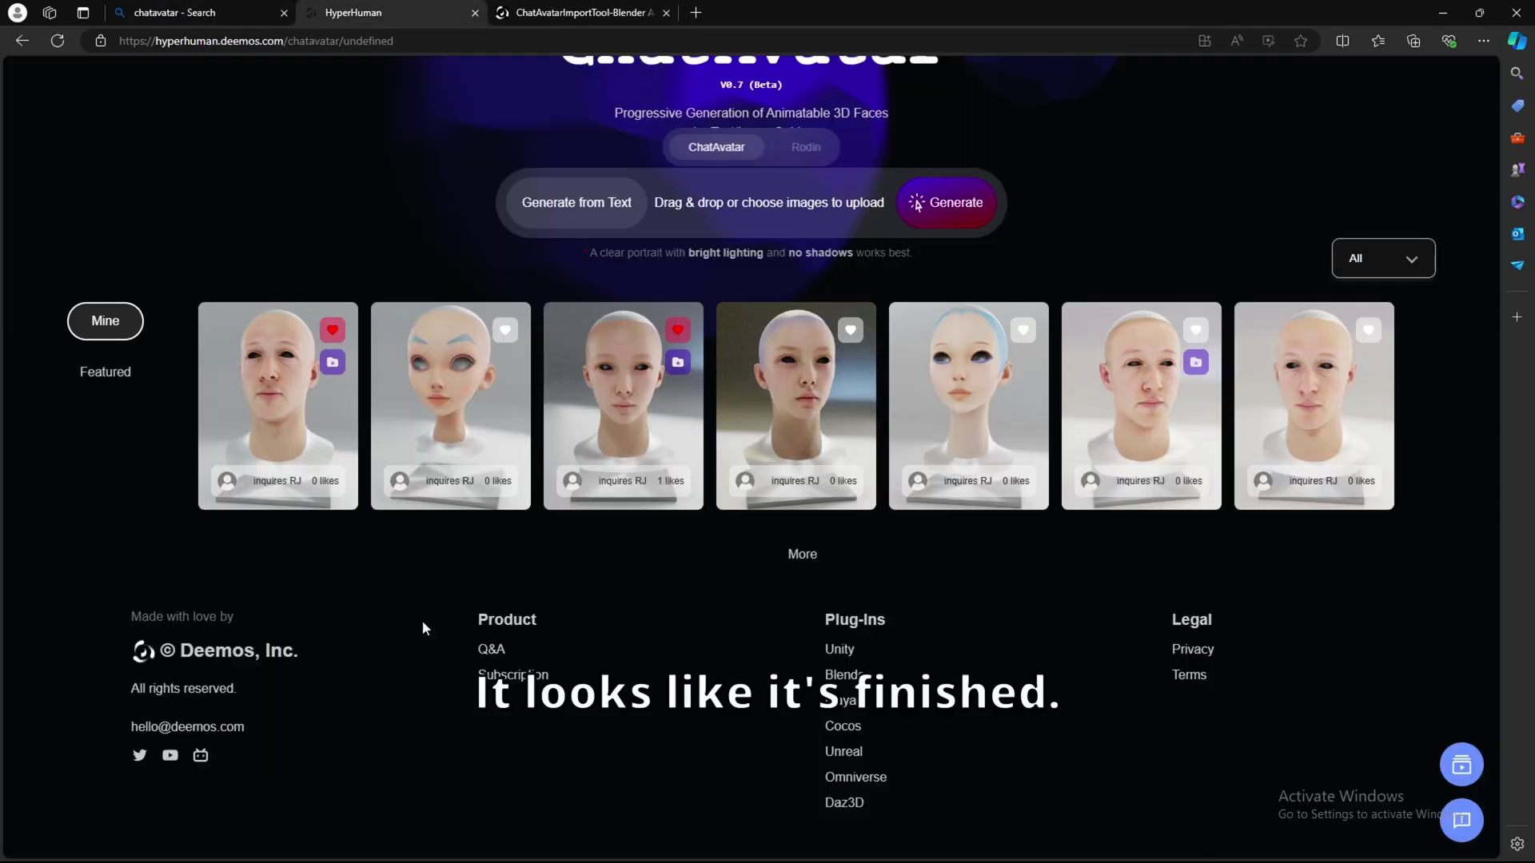
scroll(450, 645, up, 3)
scroll(376, 590, down, 2)
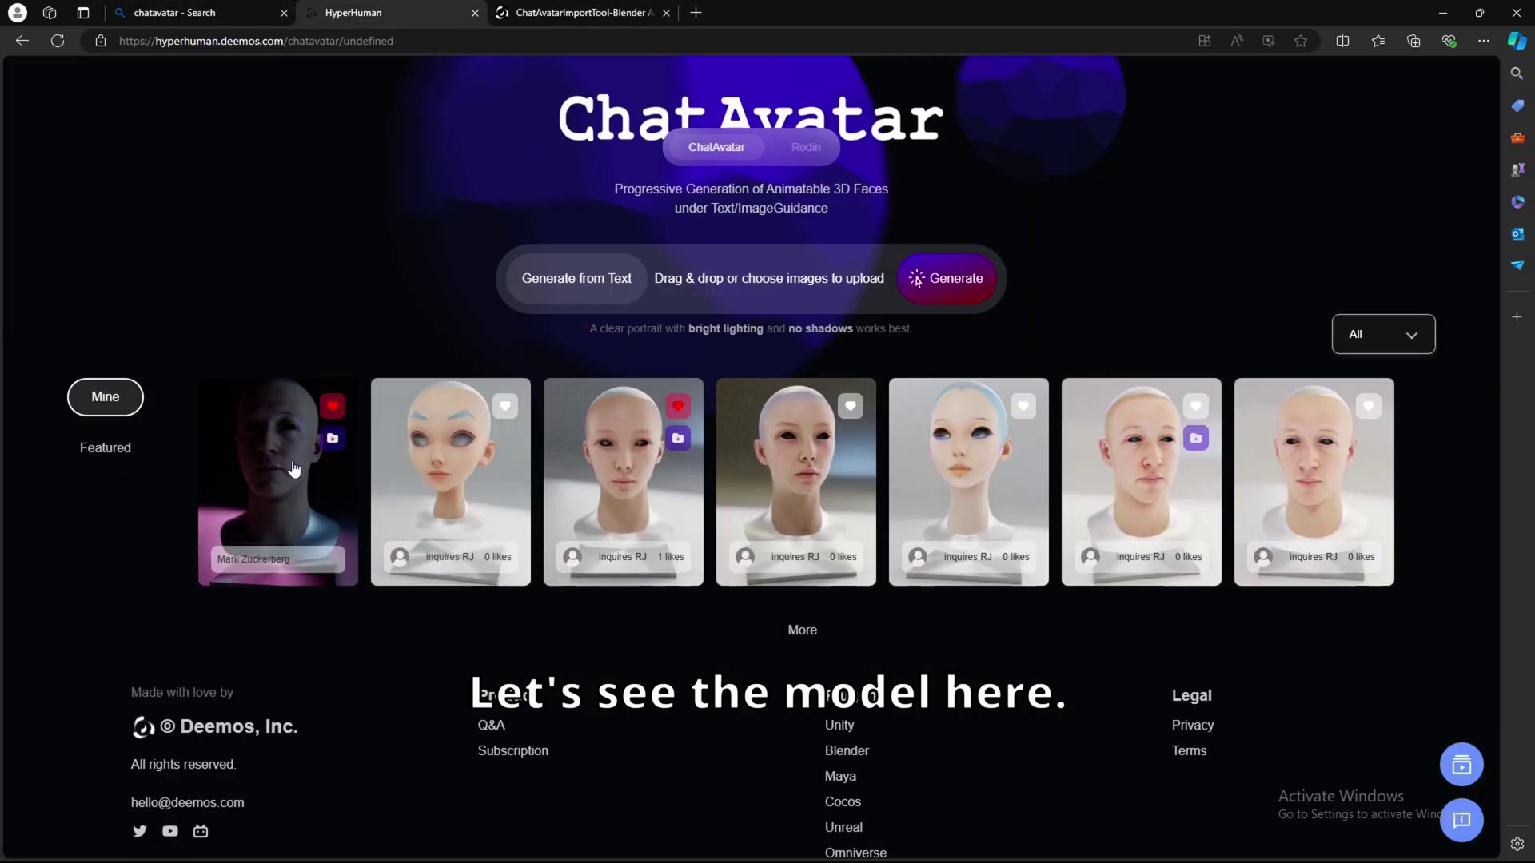
scroll(297, 389, down, 1)
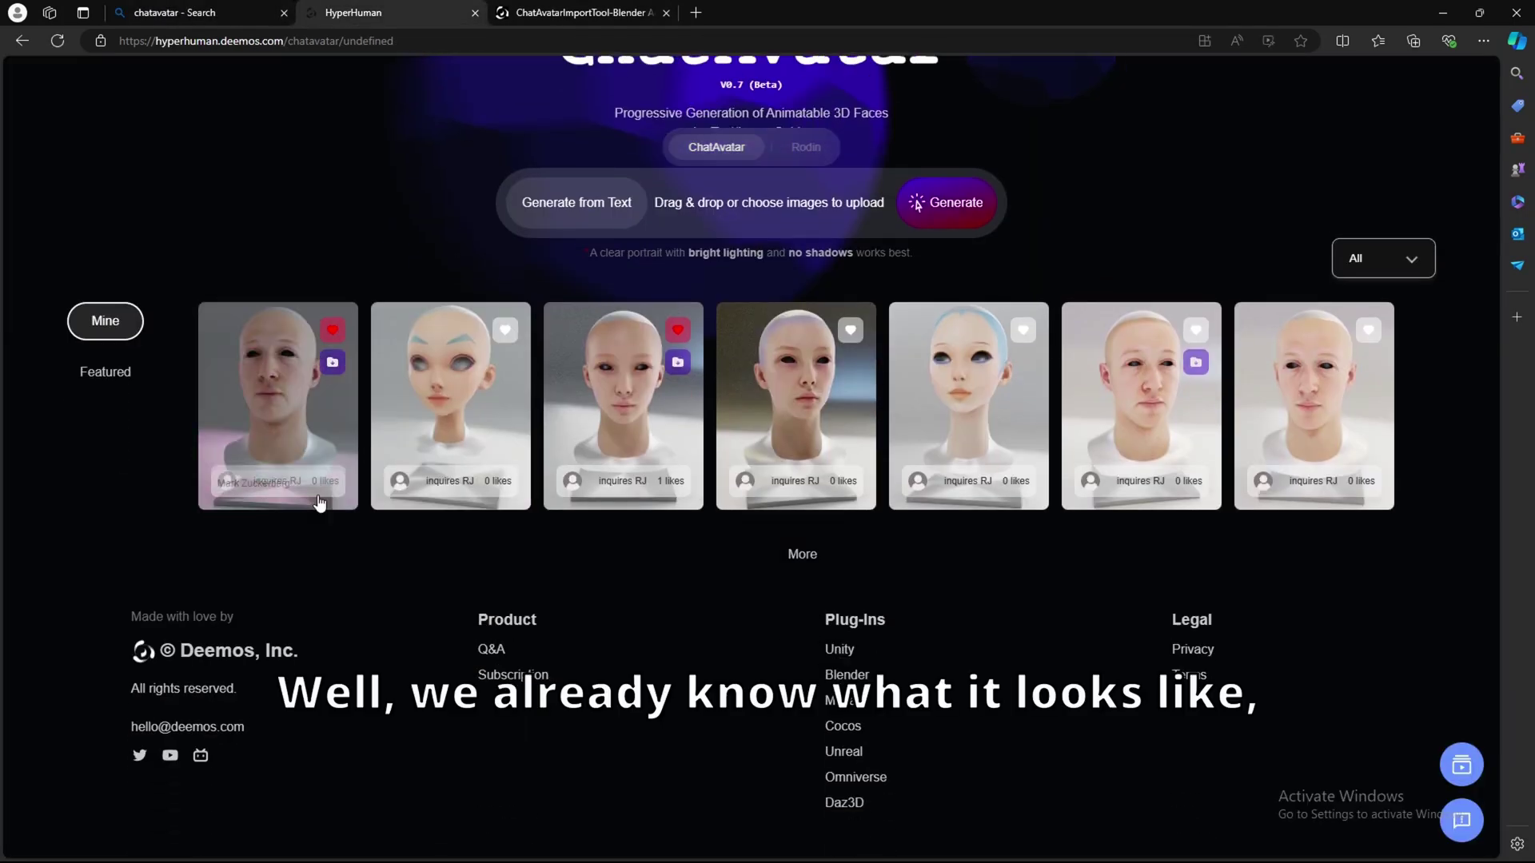
click(328, 396)
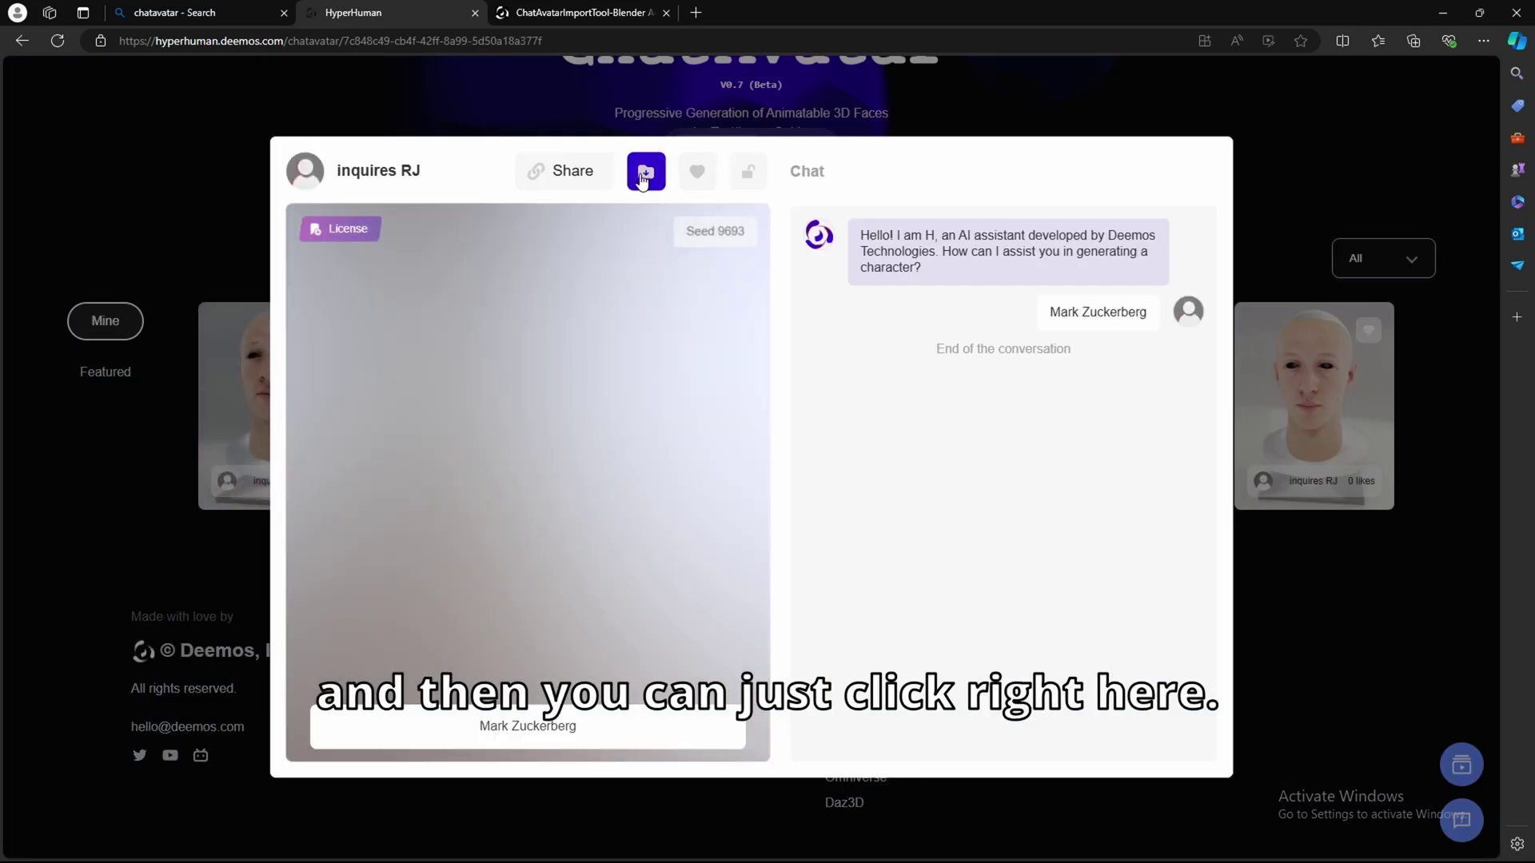
- Pack the avatar, then reopen it and download the finished zip package
click(644, 174)
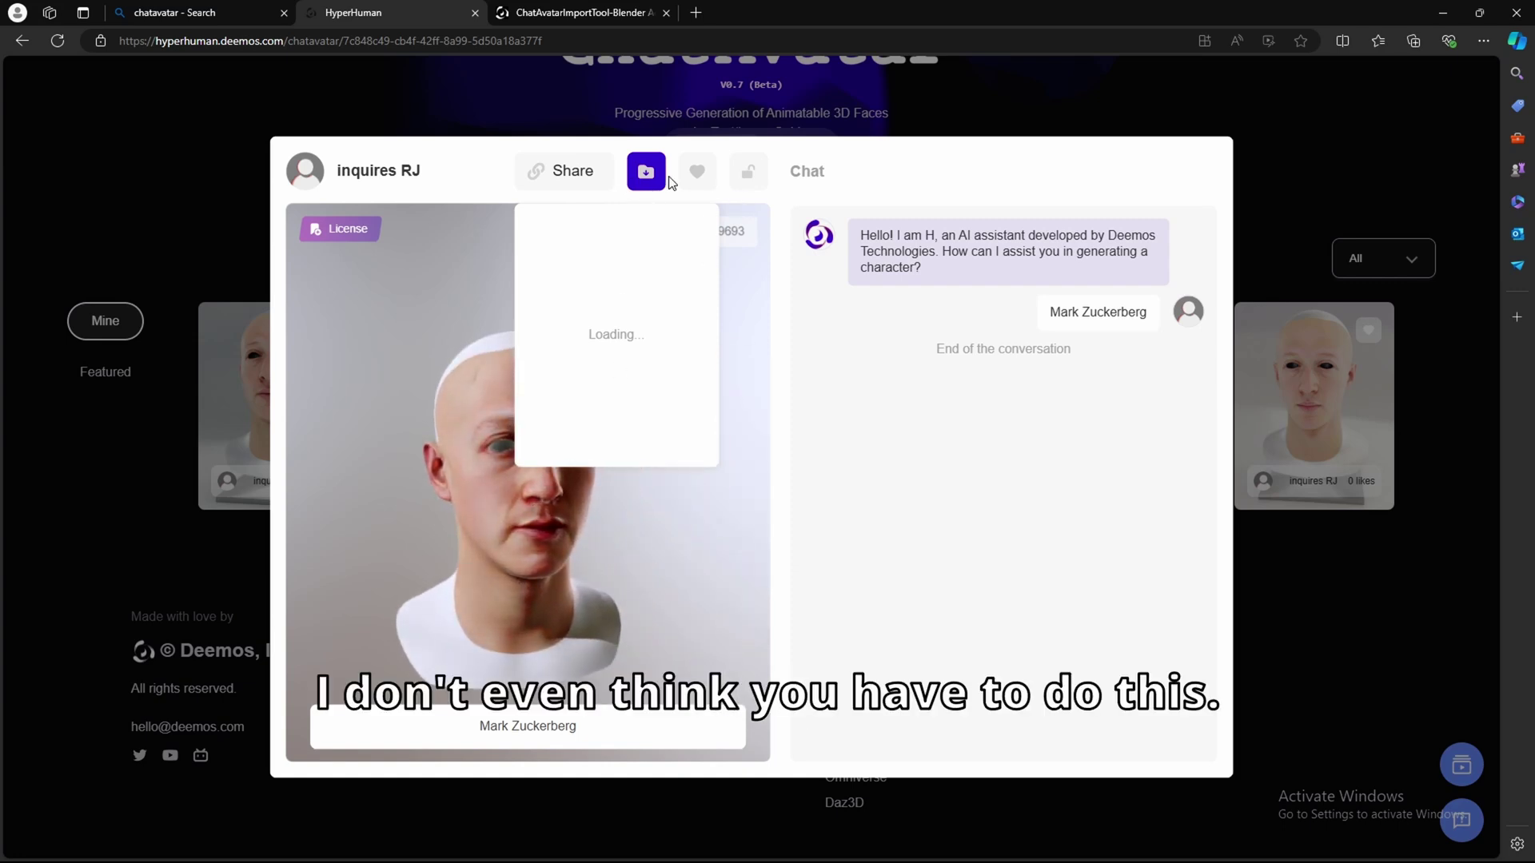
click(1340, 547)
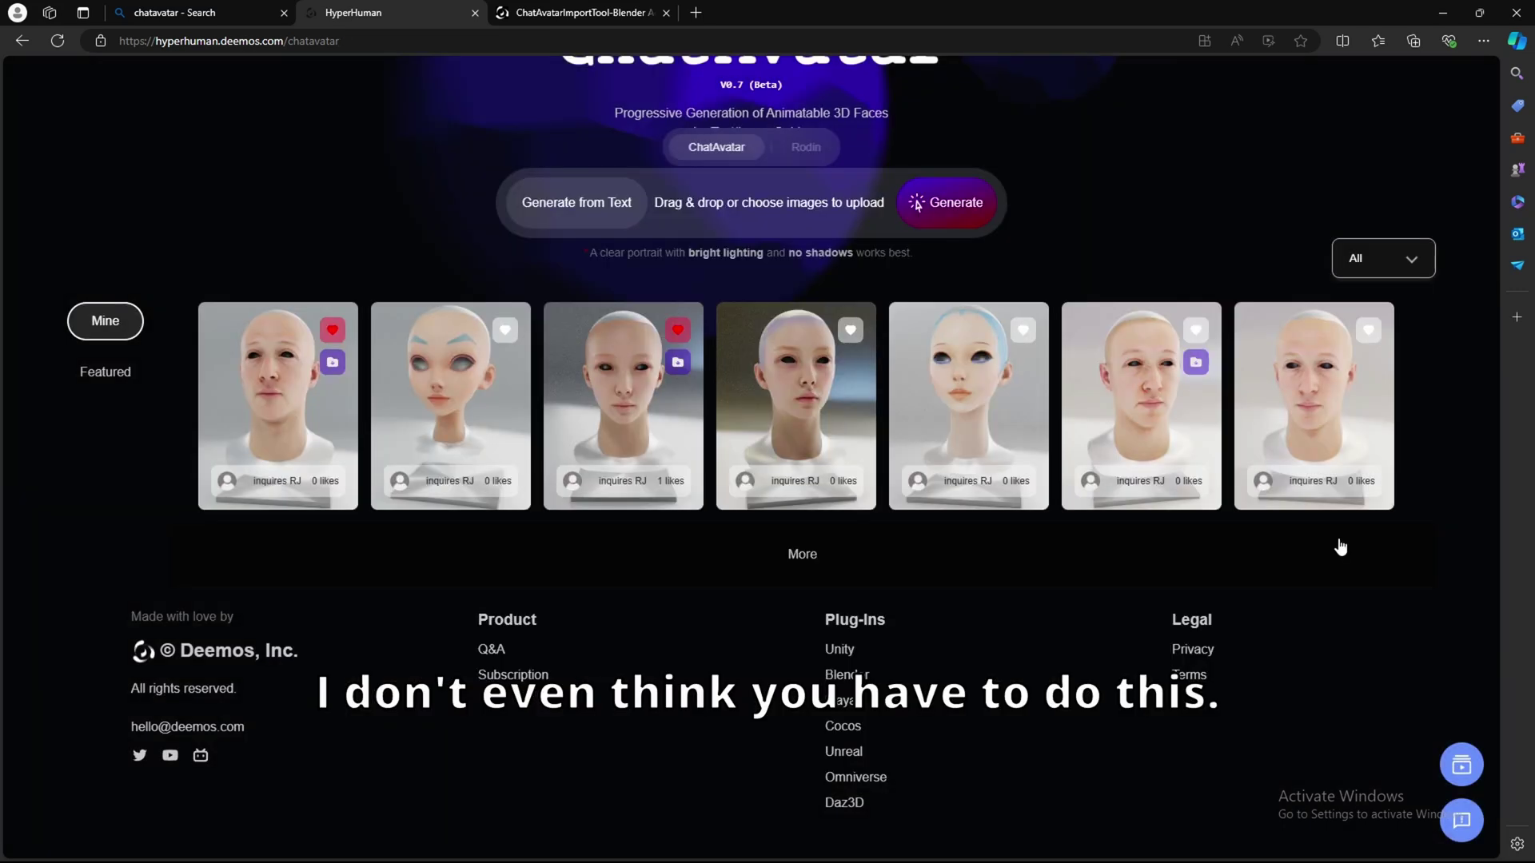
click(332, 365)
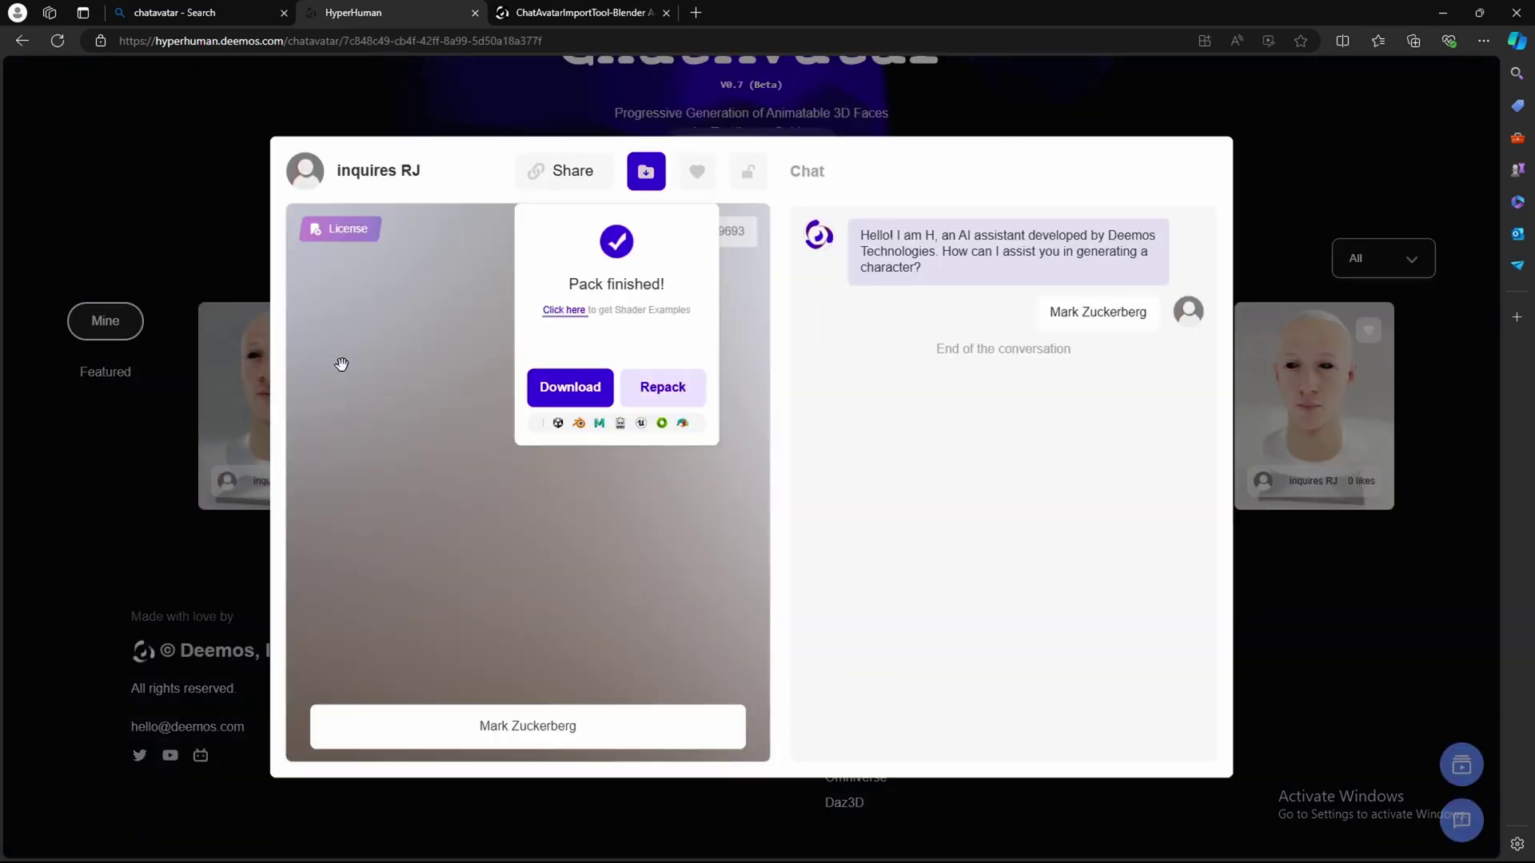
click(570, 387)
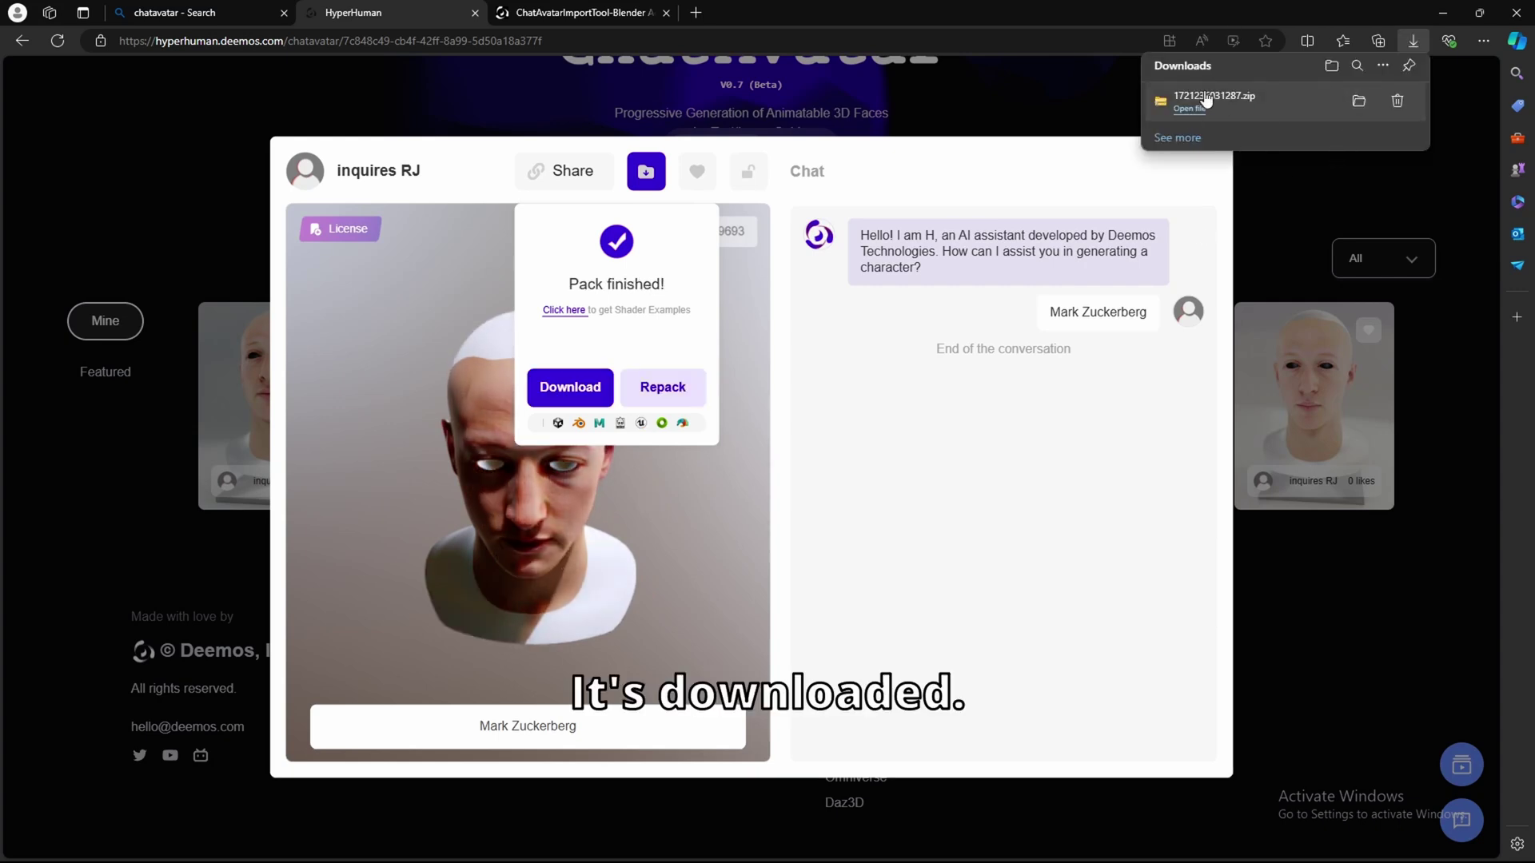
click(856, 845)
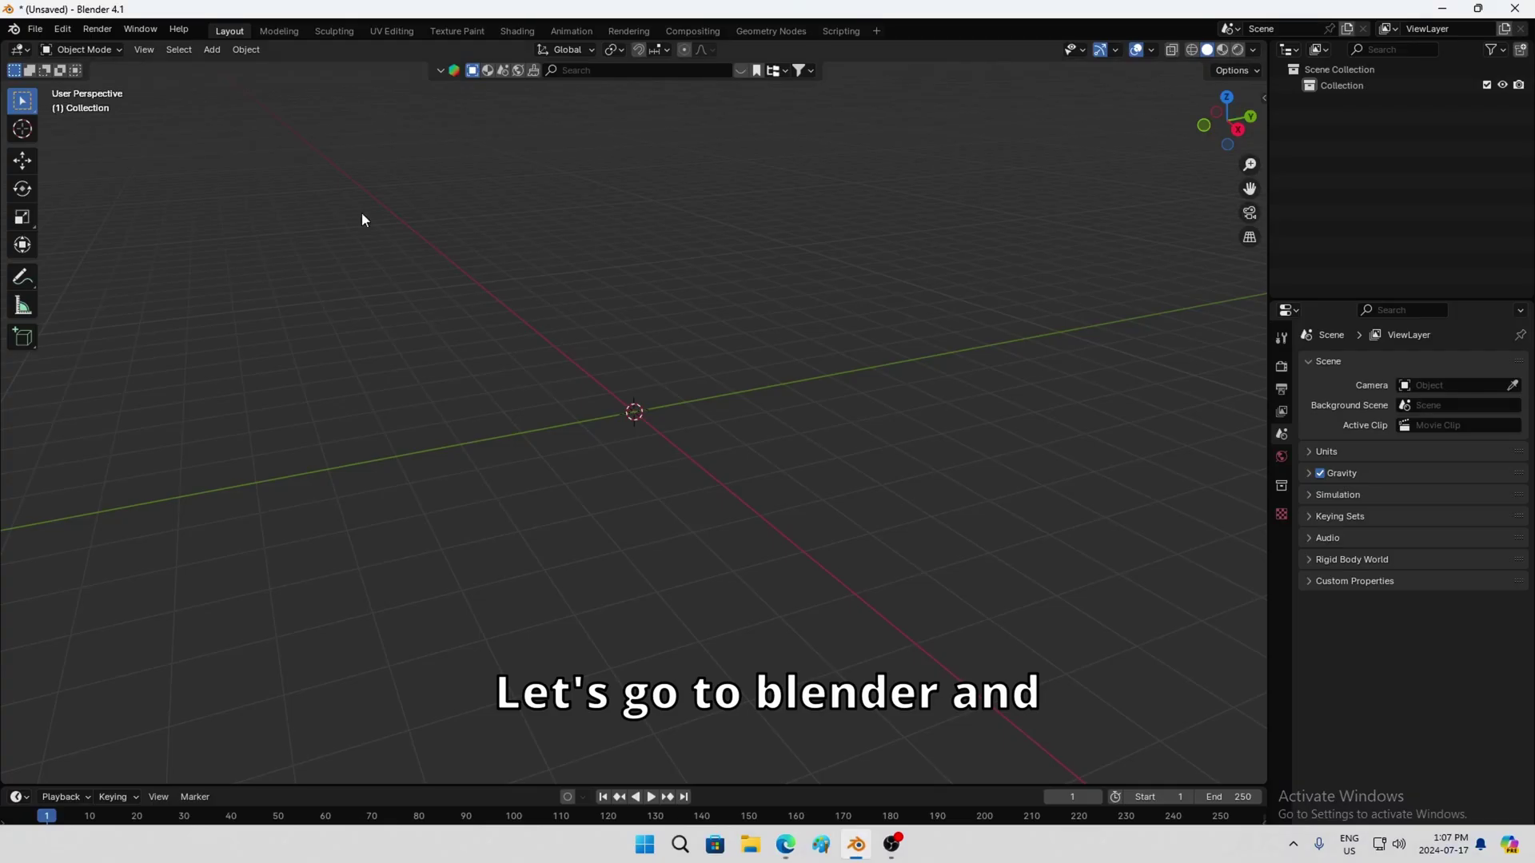
click(42, 33)
mouse_move(80, 254)
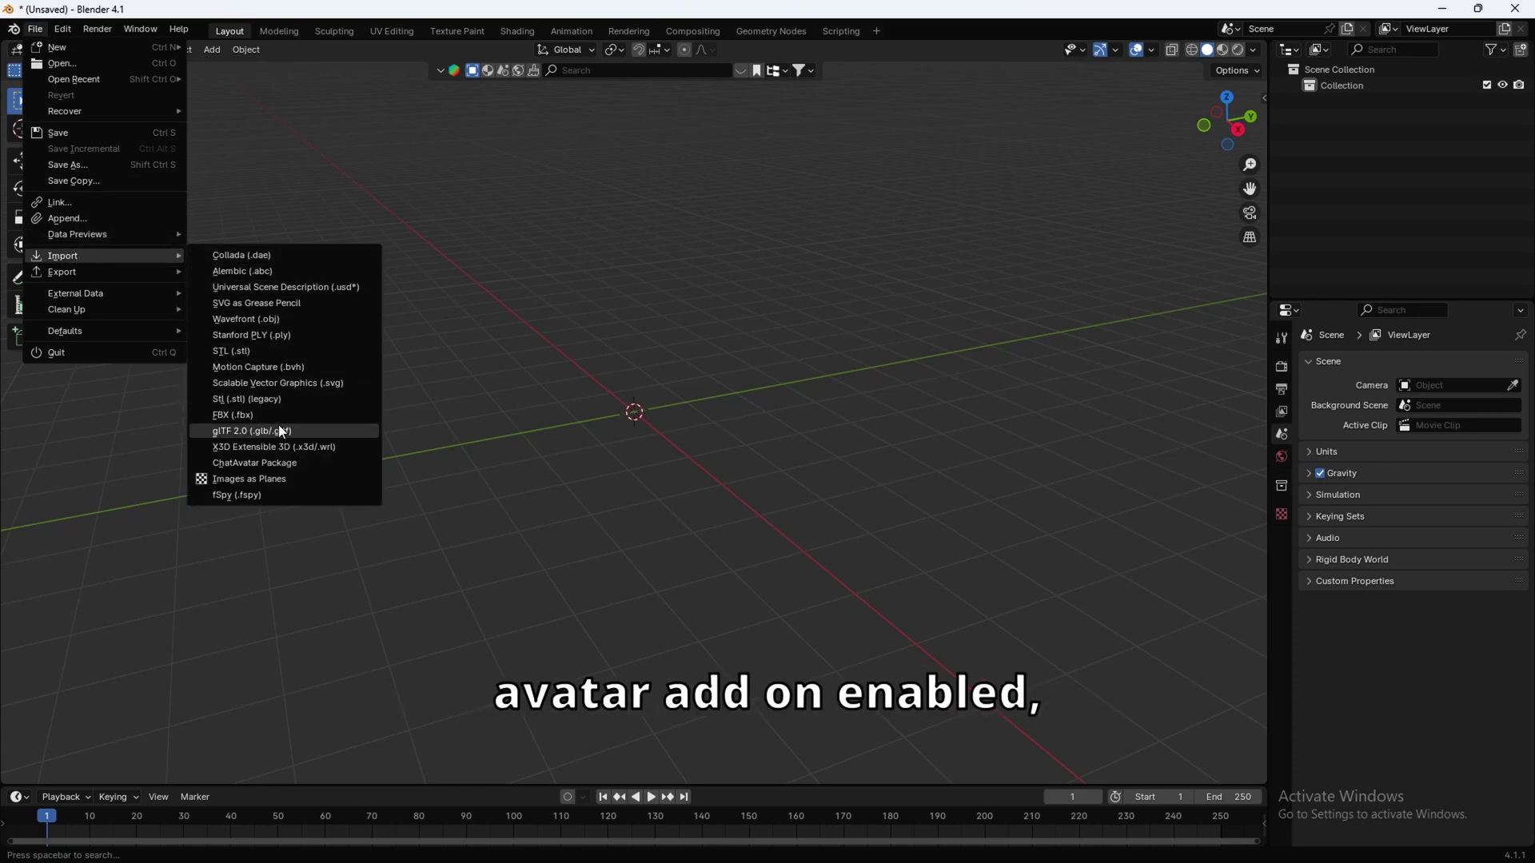
click(238, 466)
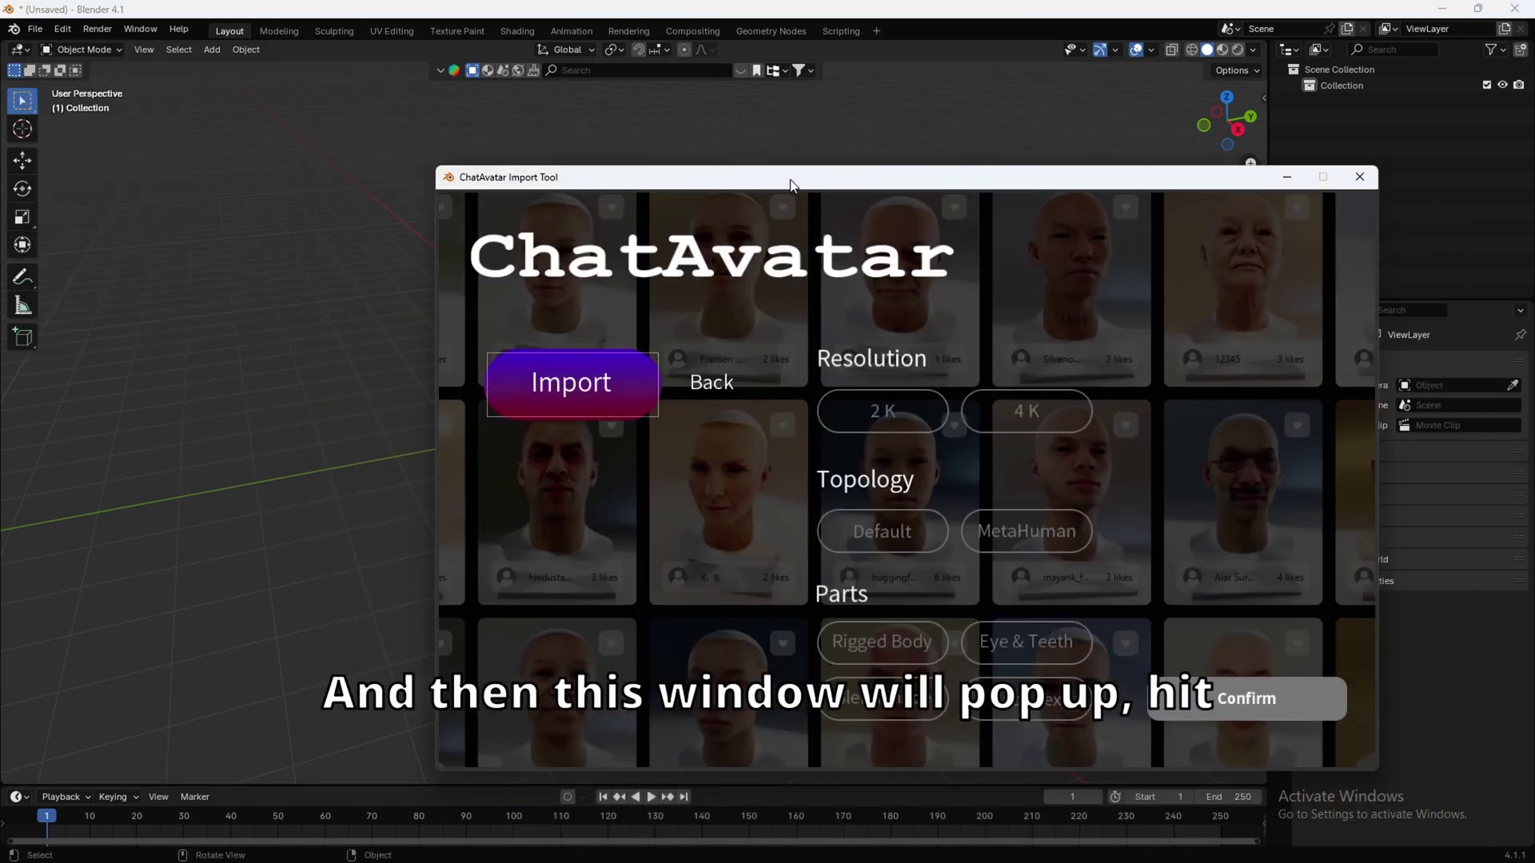
drag(790, 185, 614, 92)
click(393, 290)
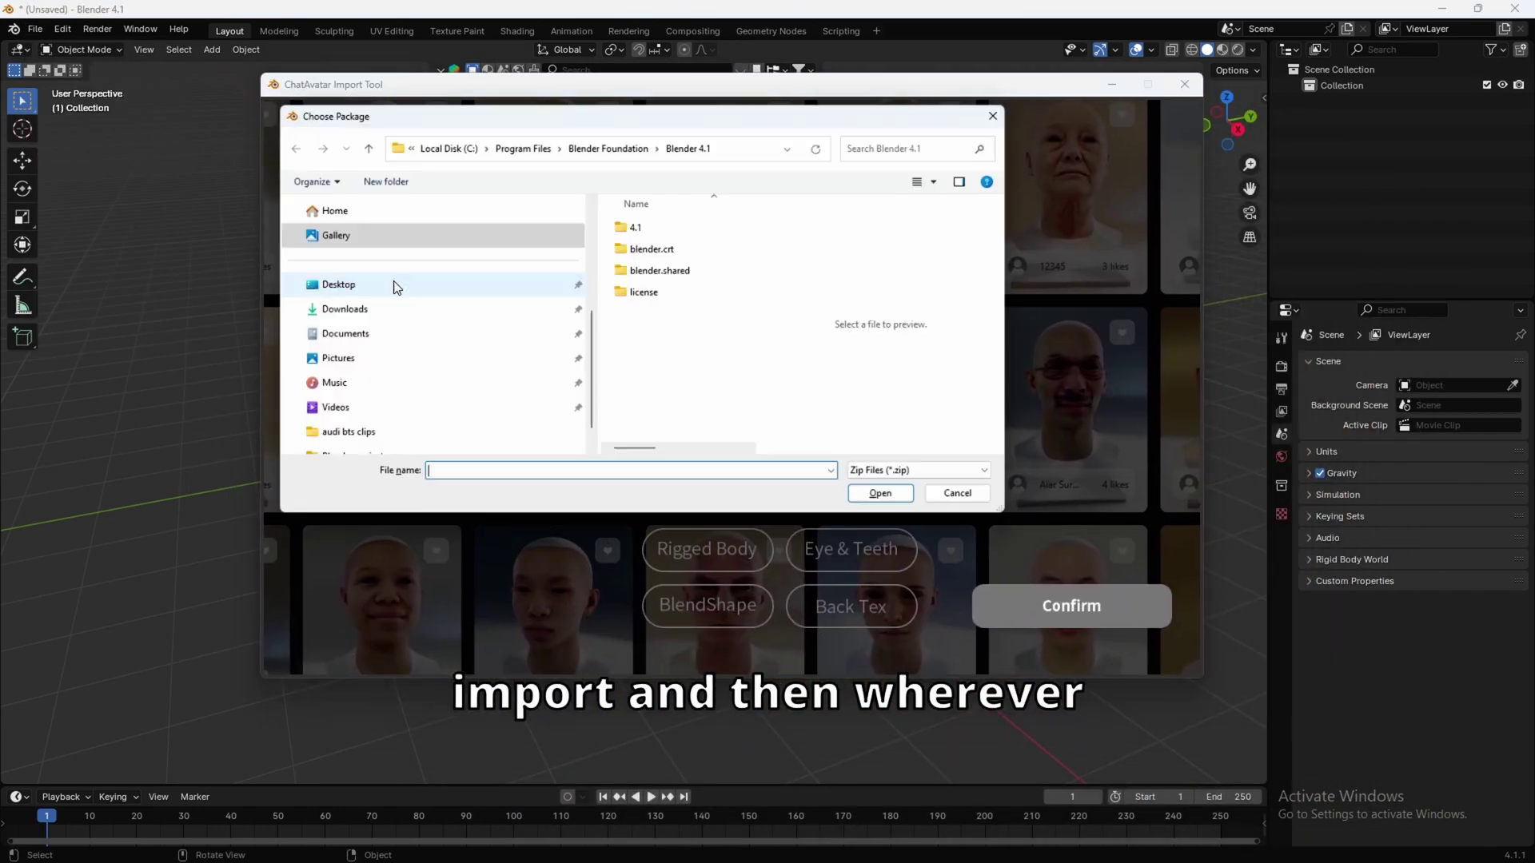
scroll(344, 256, up, 3)
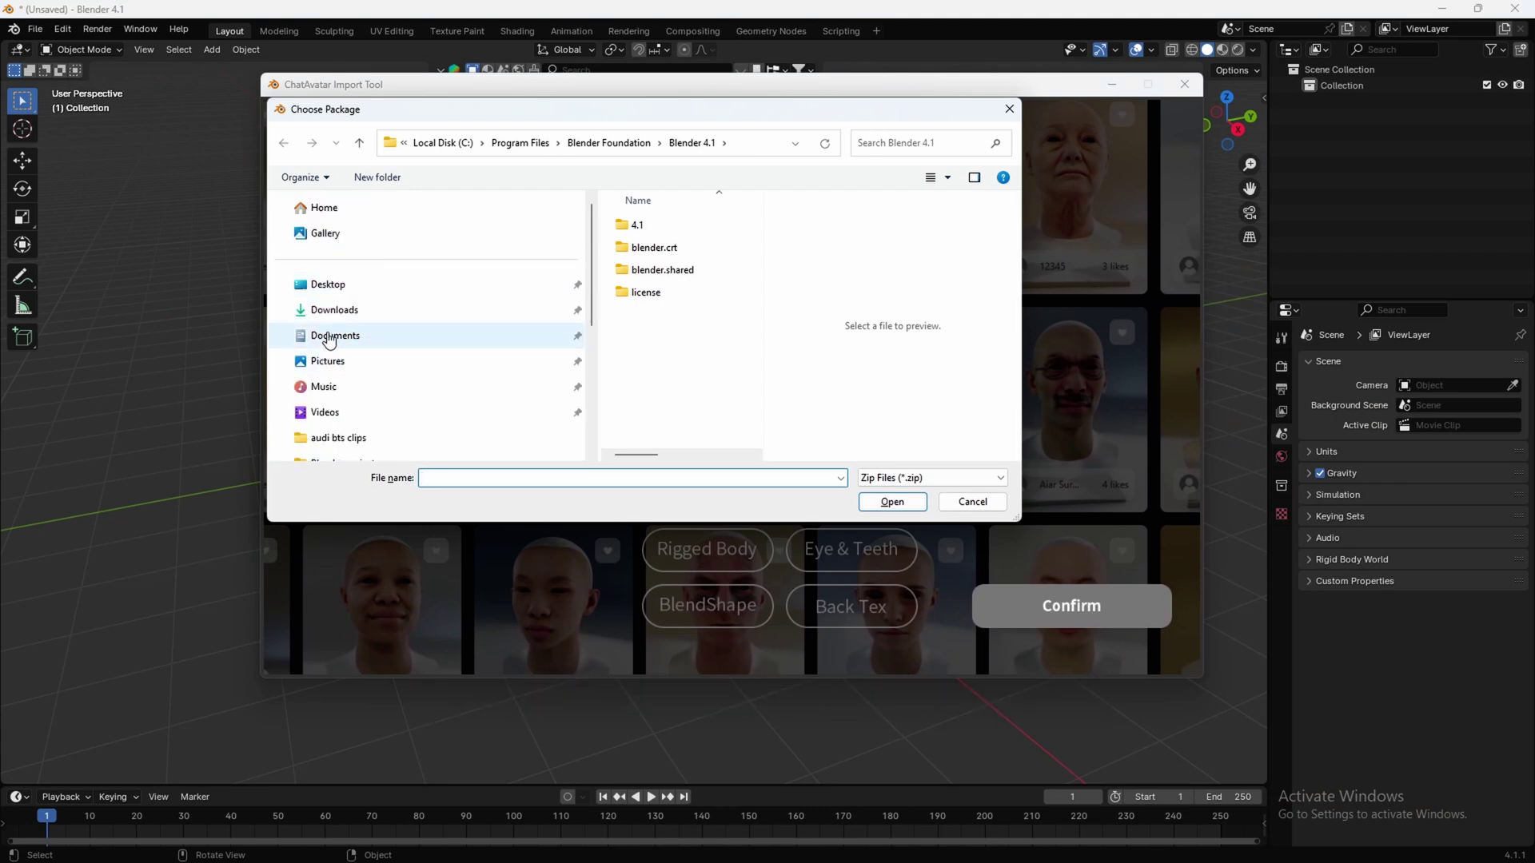
click(347, 309)
click(670, 240)
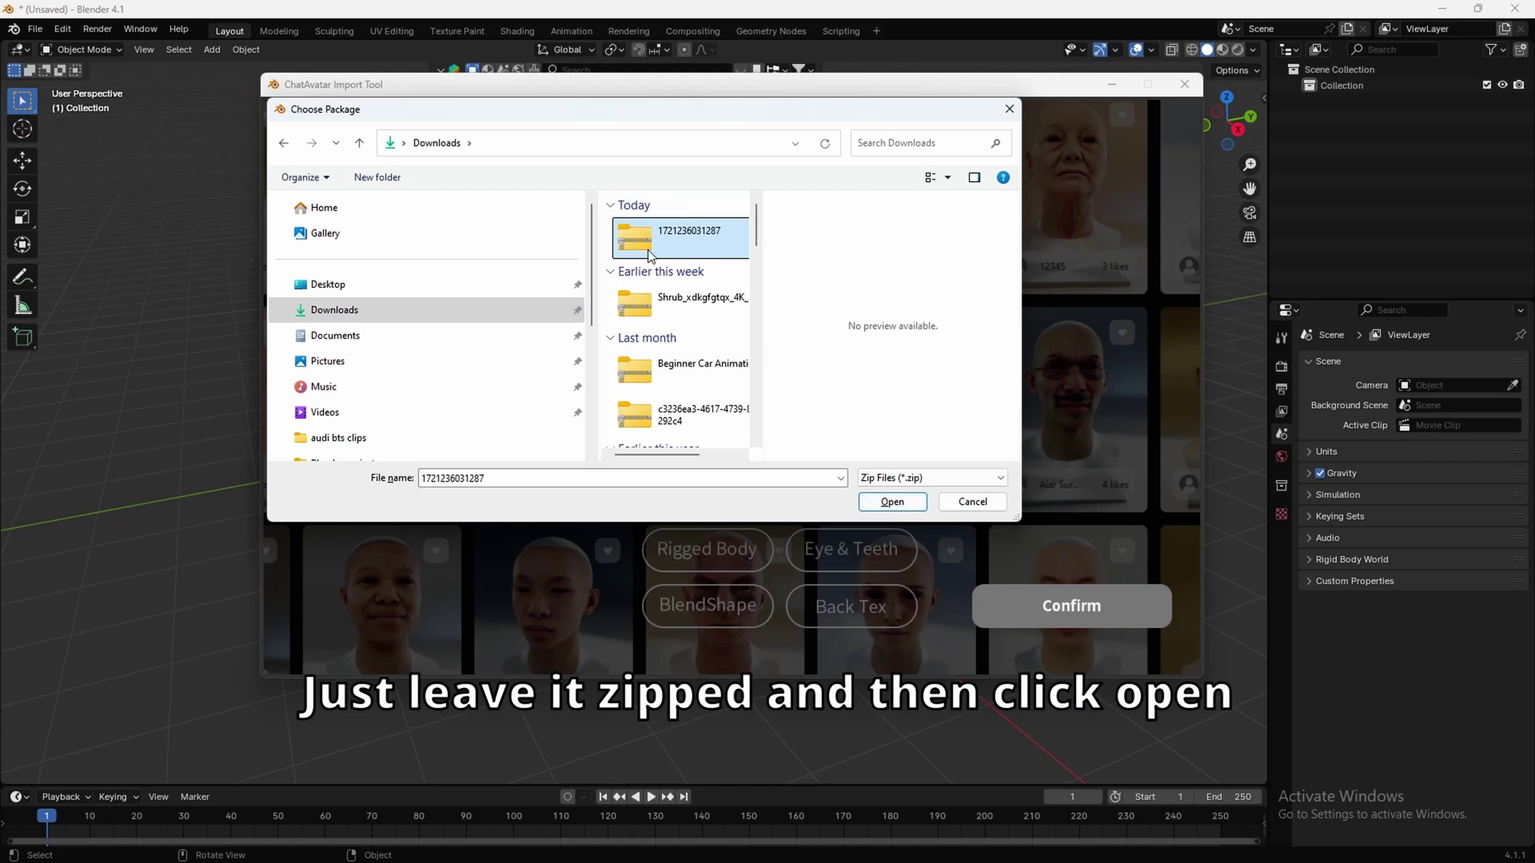
click(892, 502)
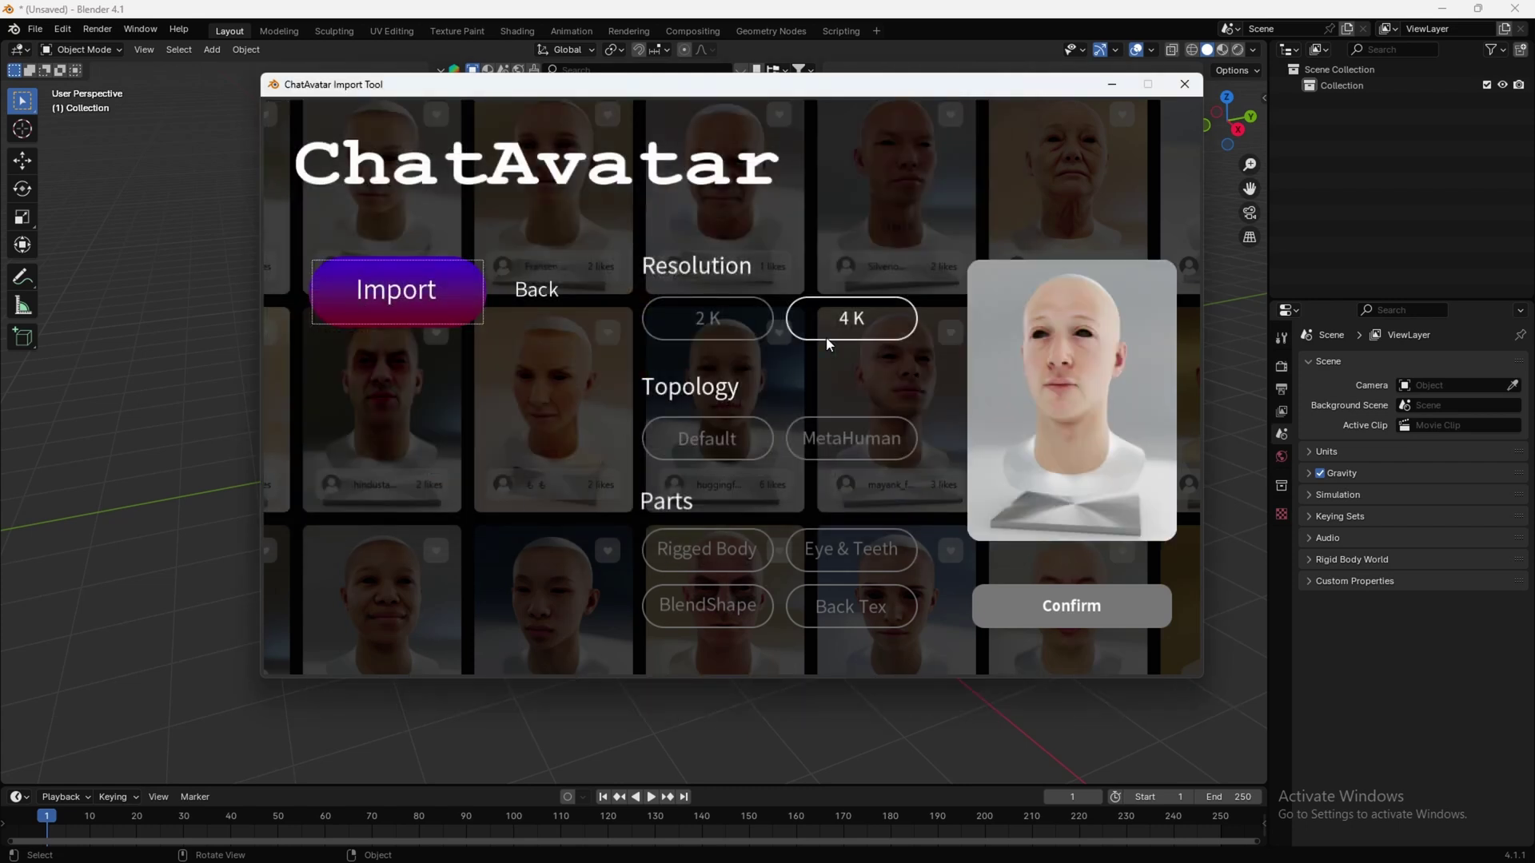
- Import at 4K with Default topology, back texture and BlendShape parts, and accept Cycles
click(856, 318)
click(714, 452)
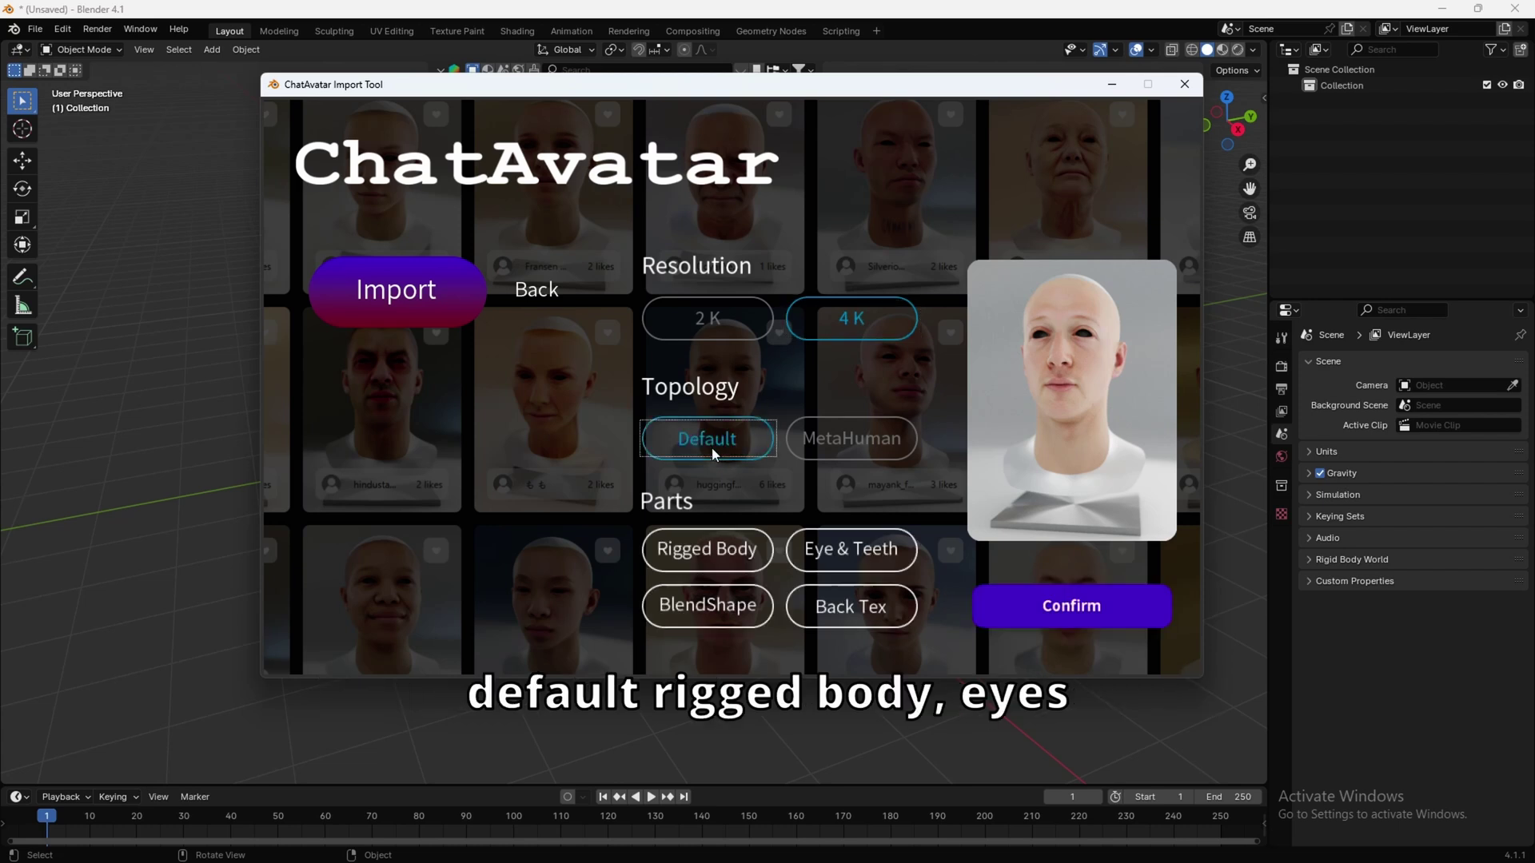
click(866, 618)
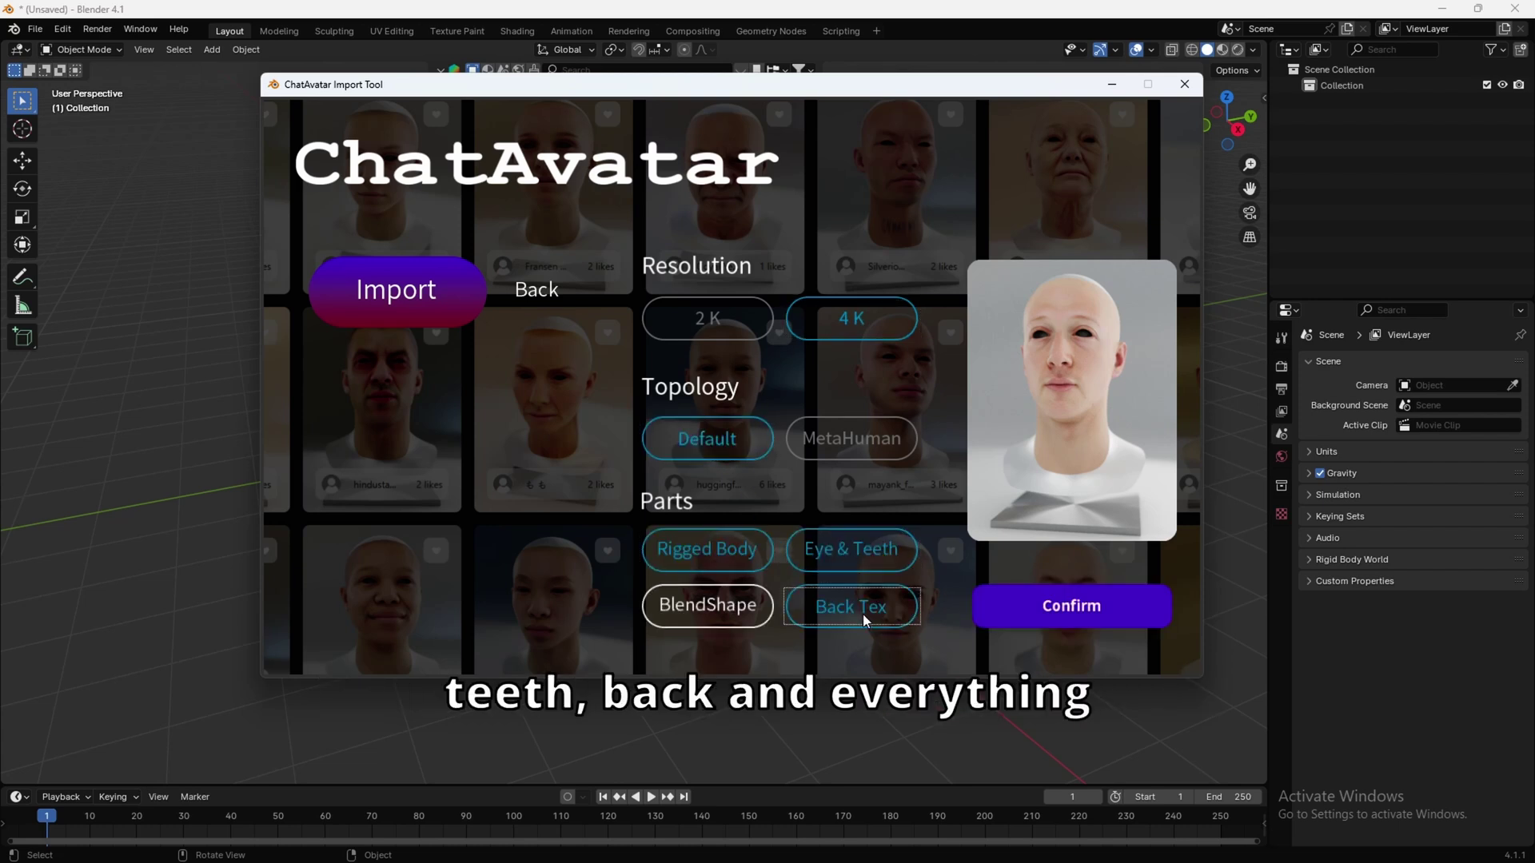
click(721, 618)
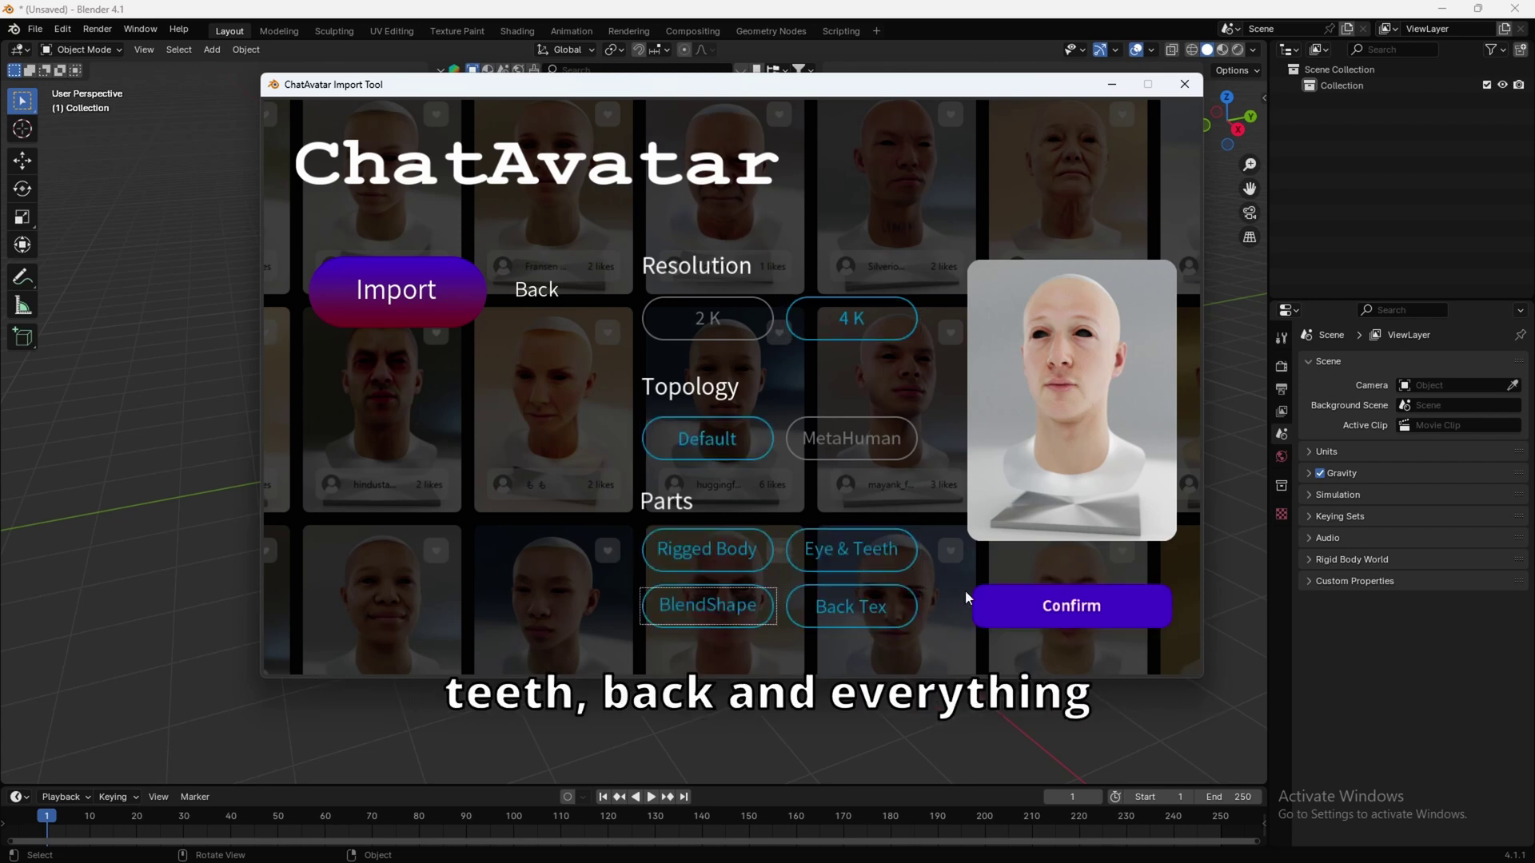
click(1063, 608)
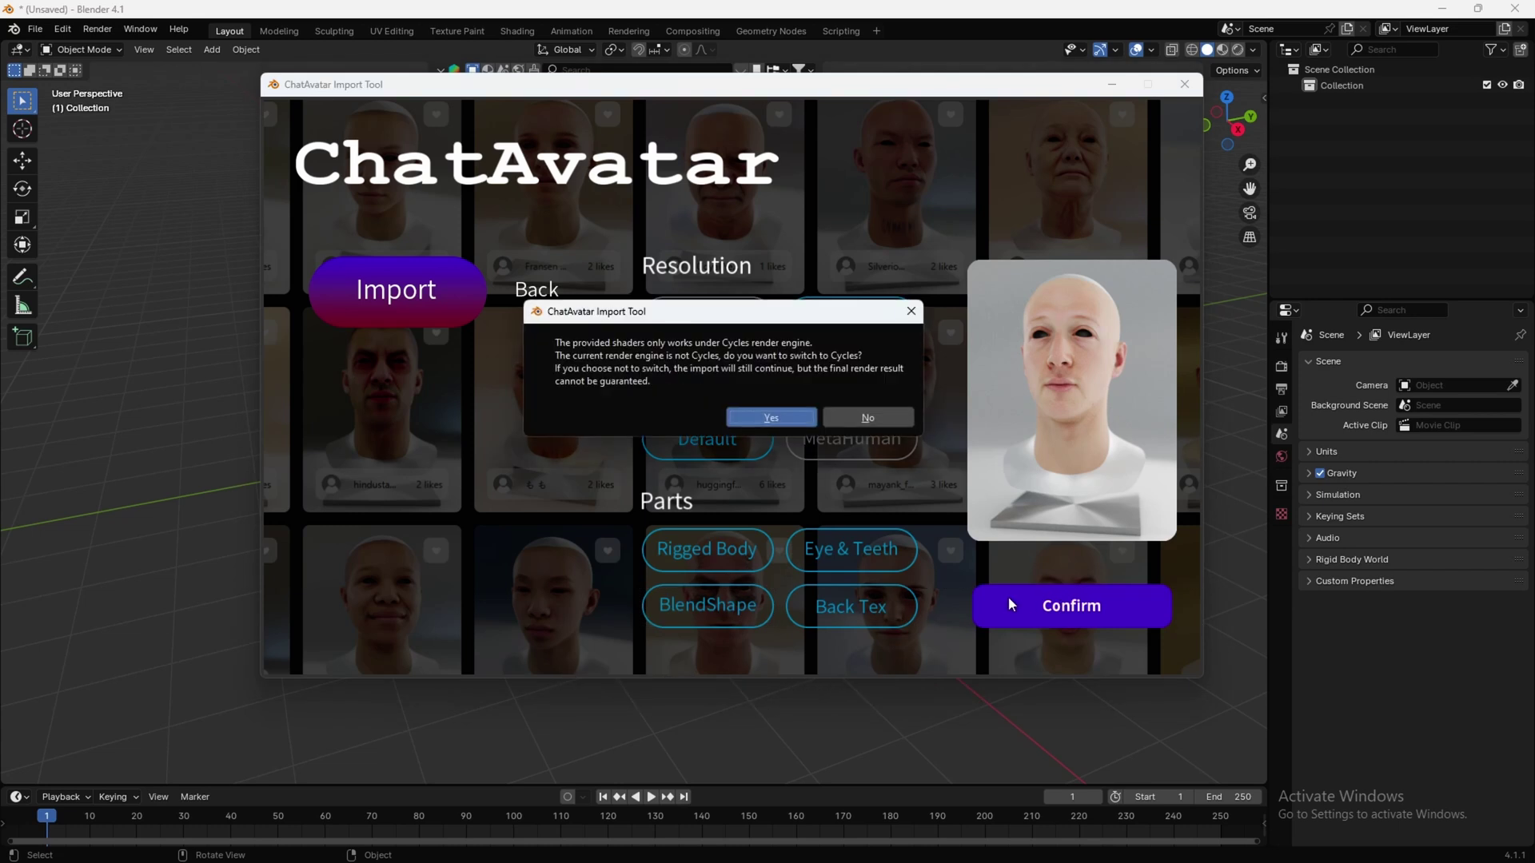
click(762, 419)
- Close the importer, zoom to the avatar, and set the Cycles device to GPU Compute
click(813, 398)
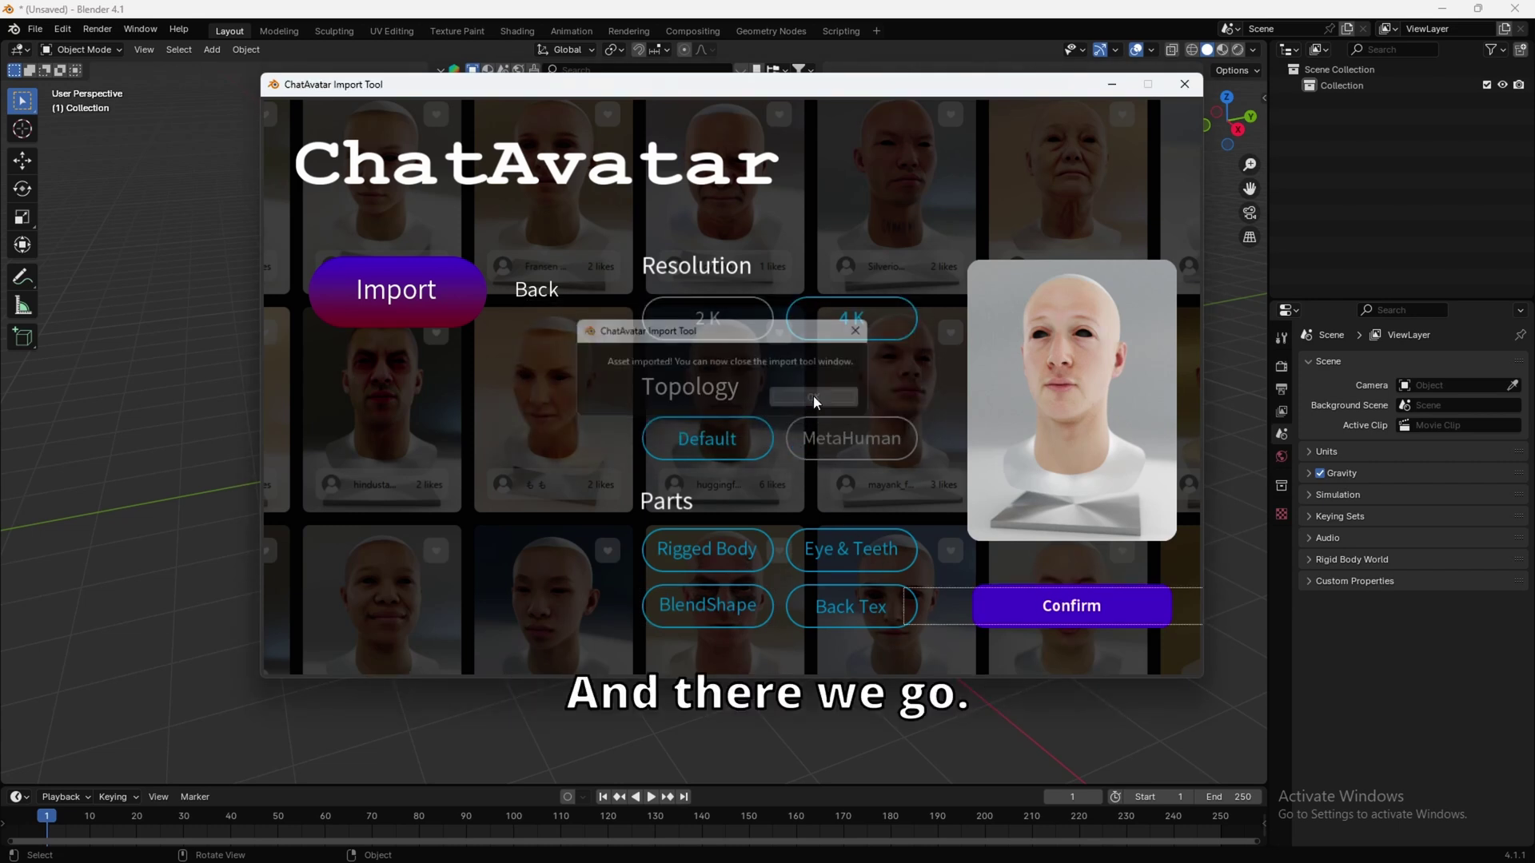
click(1186, 87)
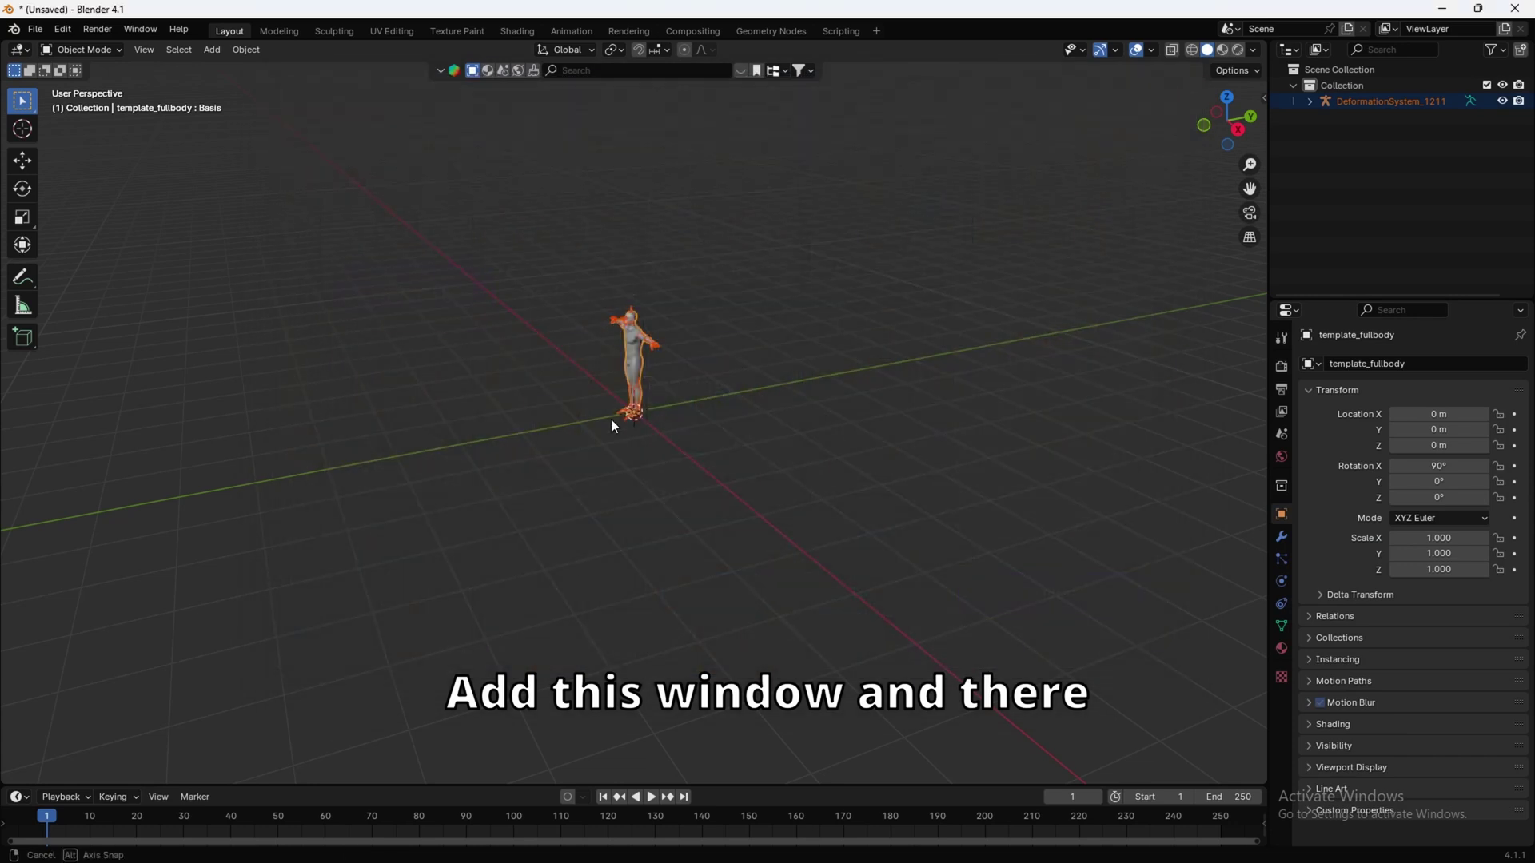
middle_drag(611, 419, 759, 406)
scroll(724, 420, up, 5)
shift+scroll(711, 311, up, 4)
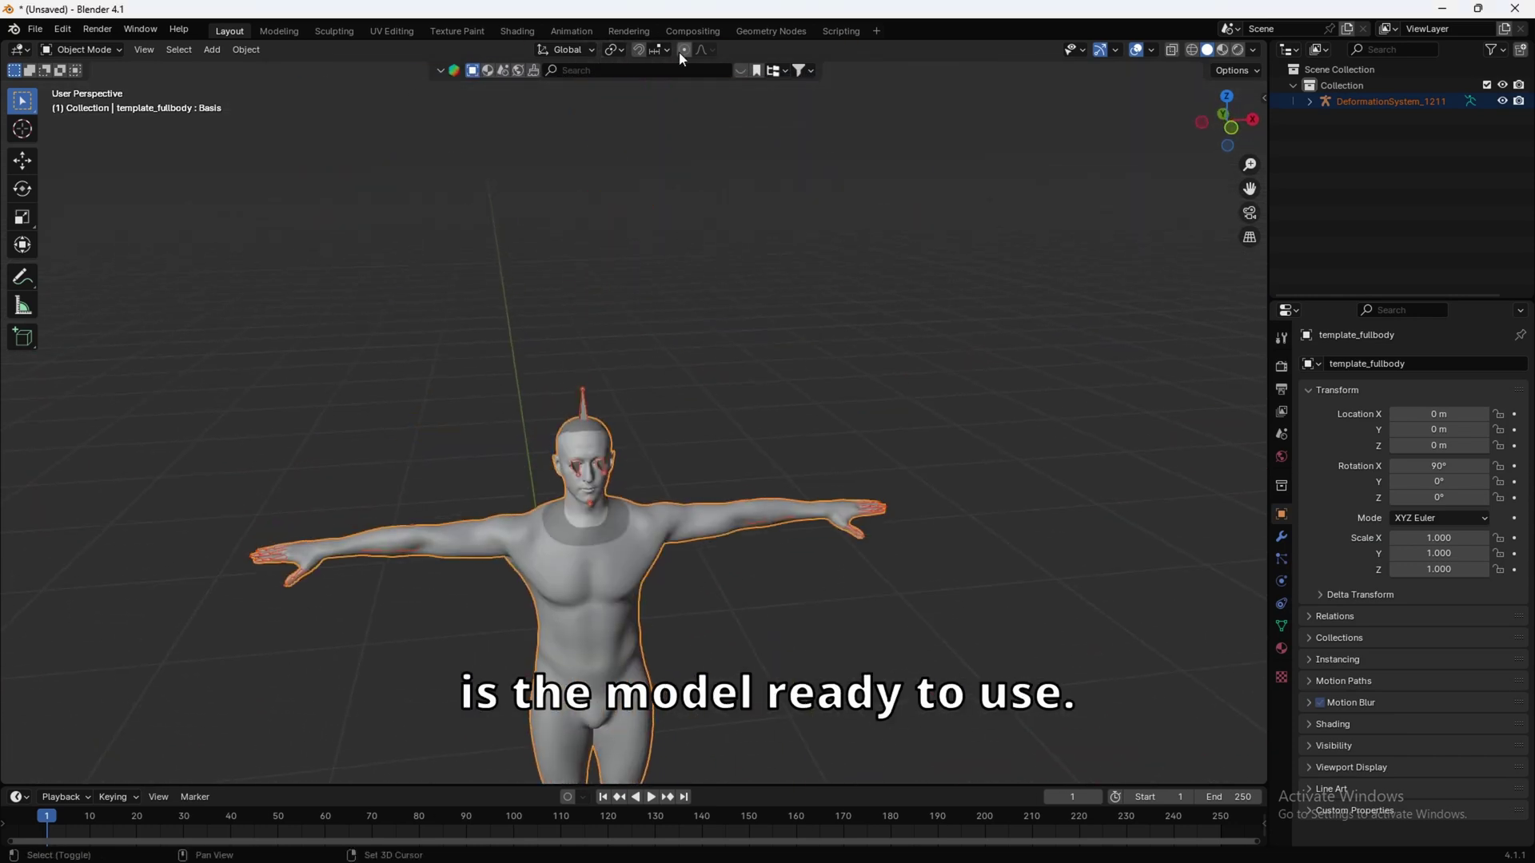
scroll(640, 483, up, 5)
middle_drag(613, 524, 736, 428)
scroll(735, 428, up, 3)
click(1280, 366)
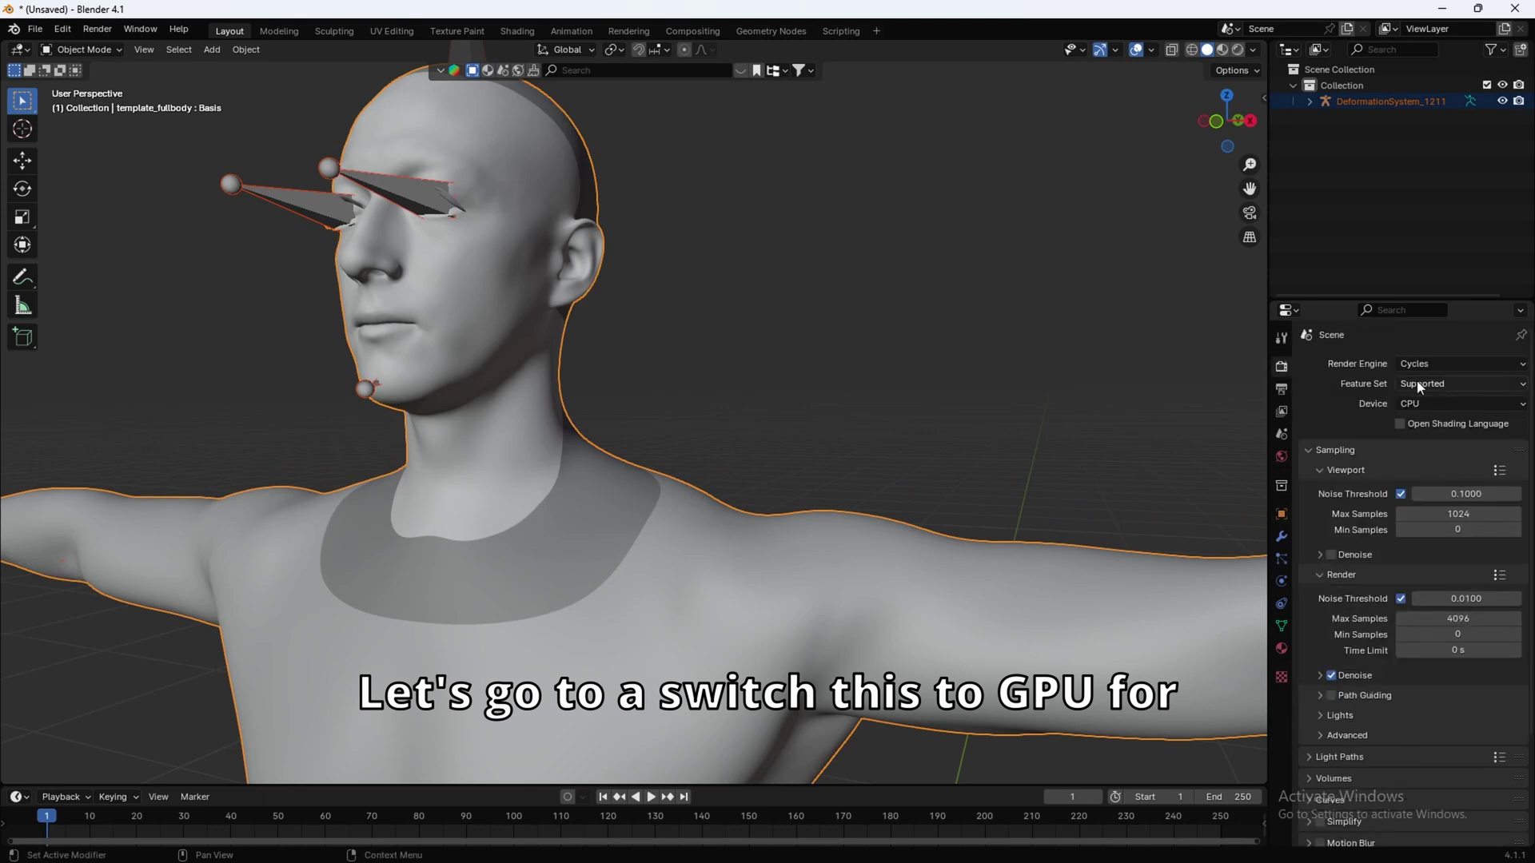
click(1418, 405)
click(1416, 438)
- Hide the DeformationSystem_1211 rig and preview the head in rendered shading
middle_drag(770, 361, 887, 420)
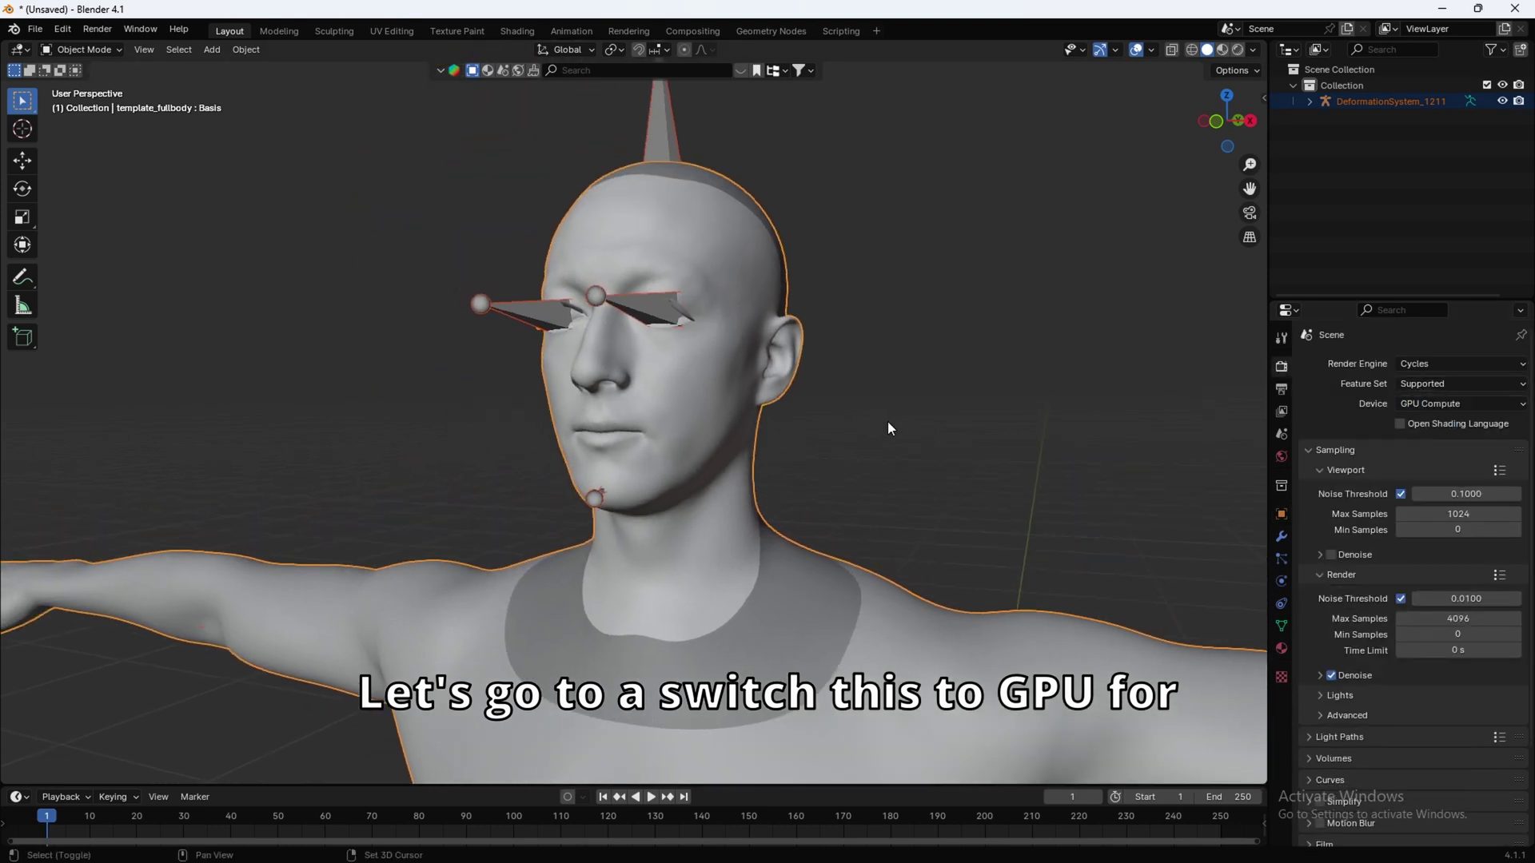
middle_drag(851, 280, 782, 376)
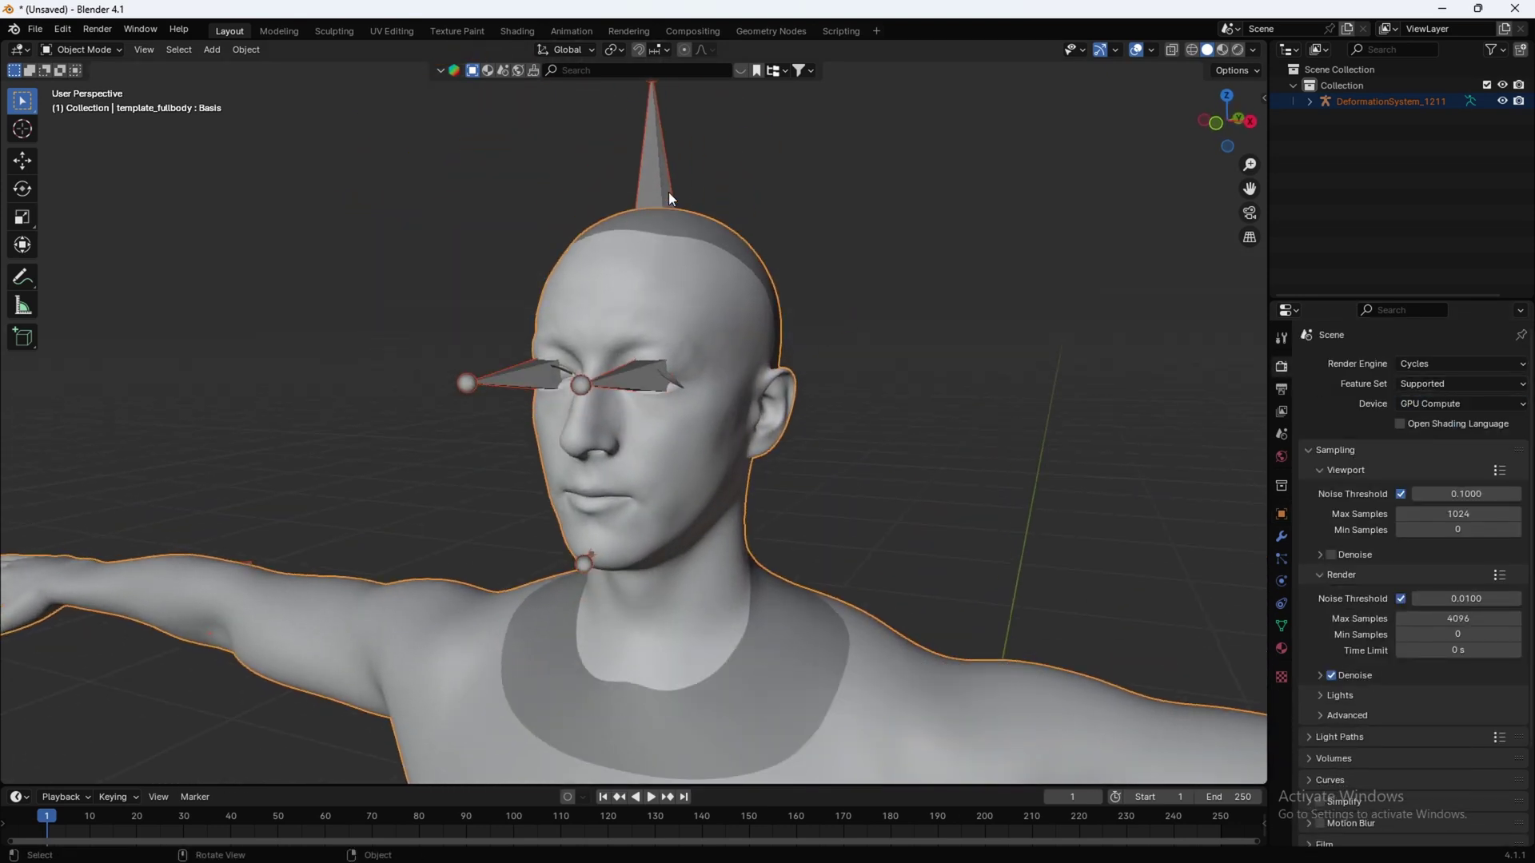
click(655, 177)
key(h)
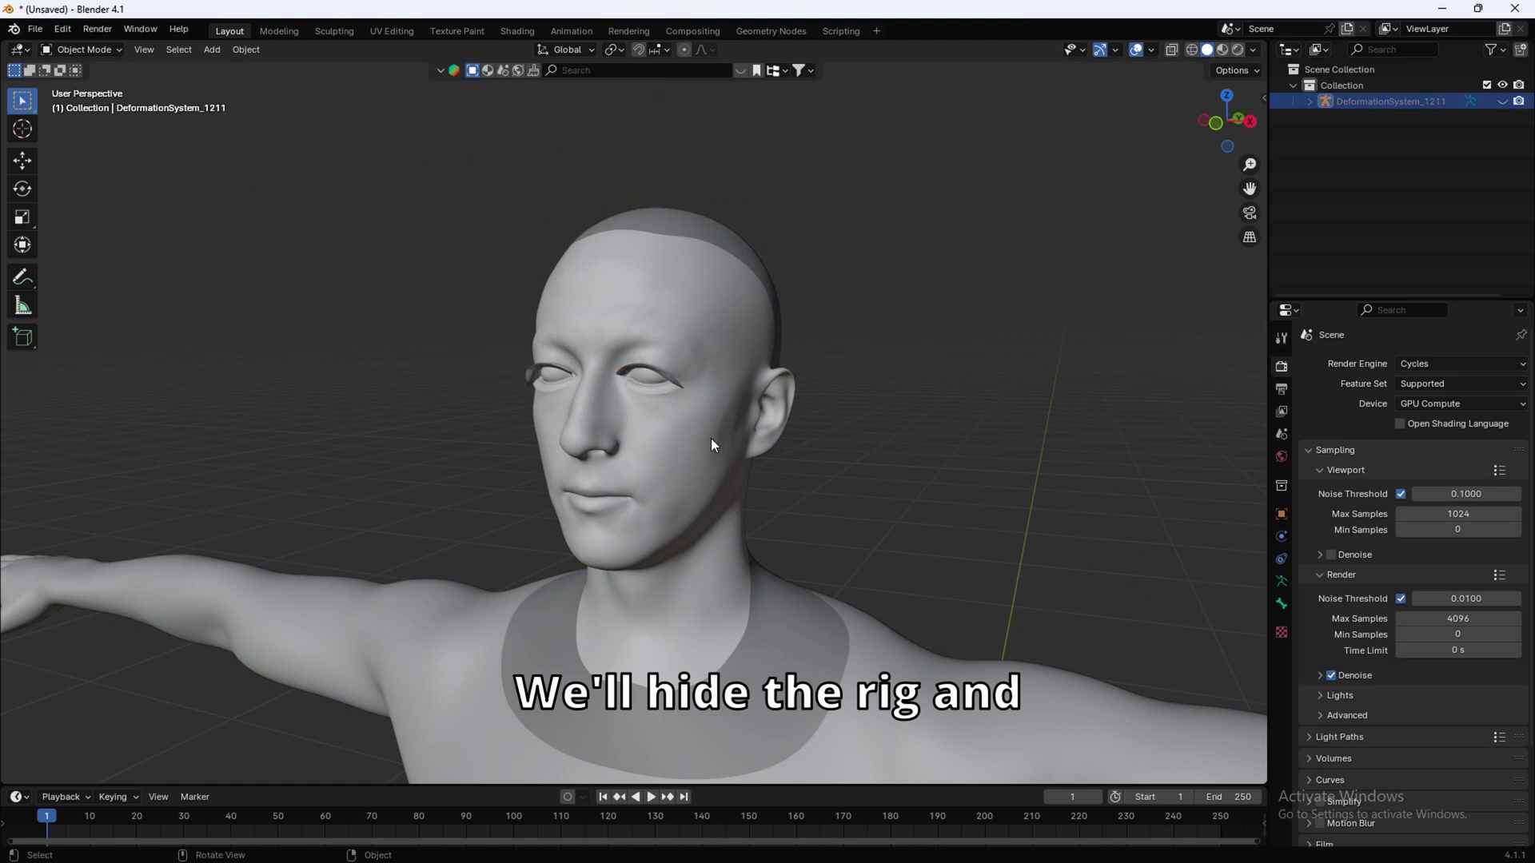
key(z)
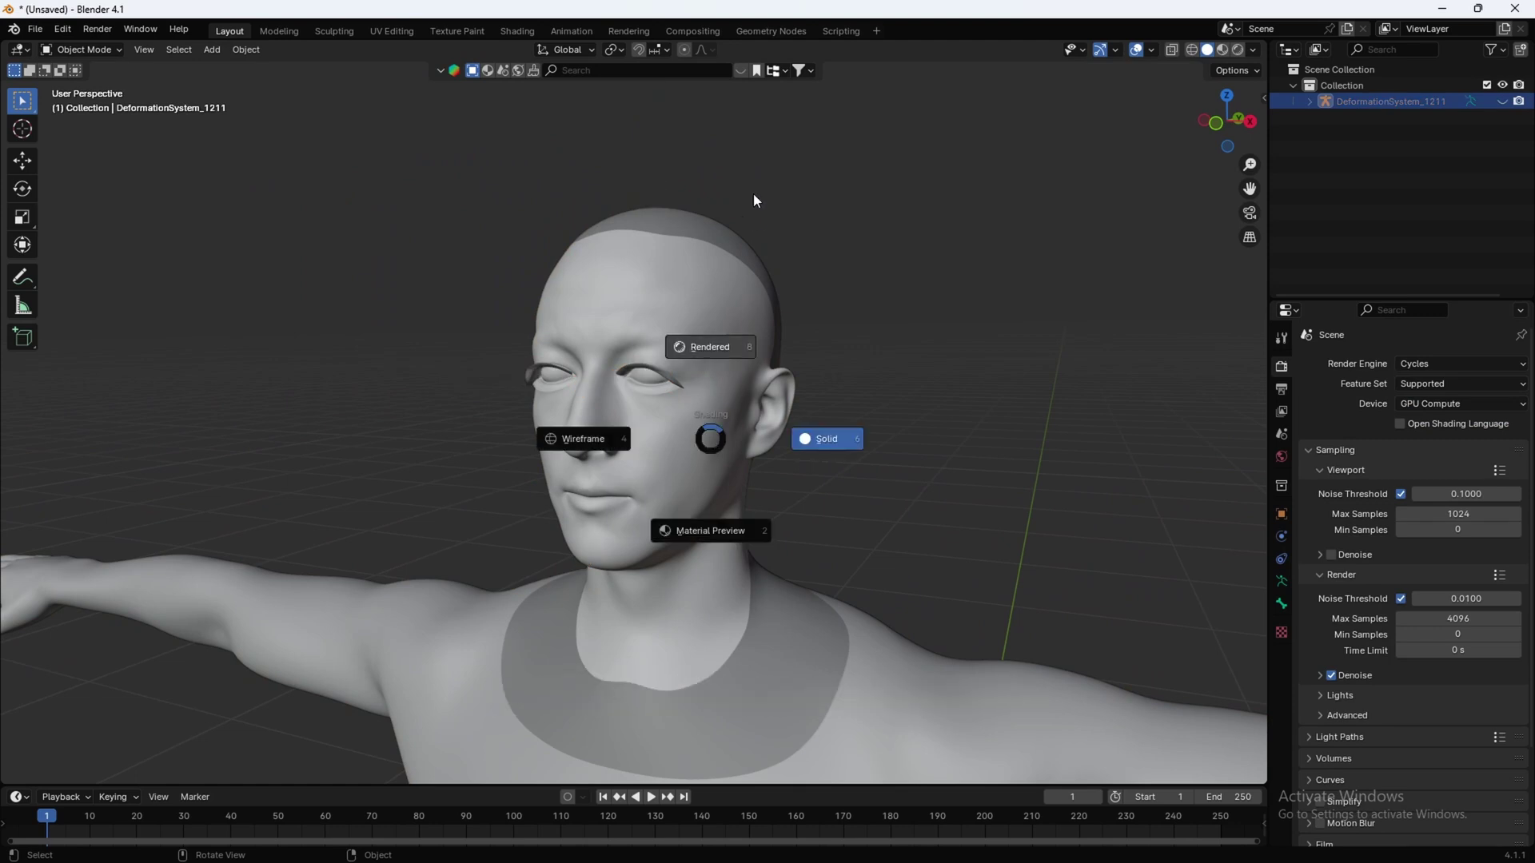
click(754, 199)
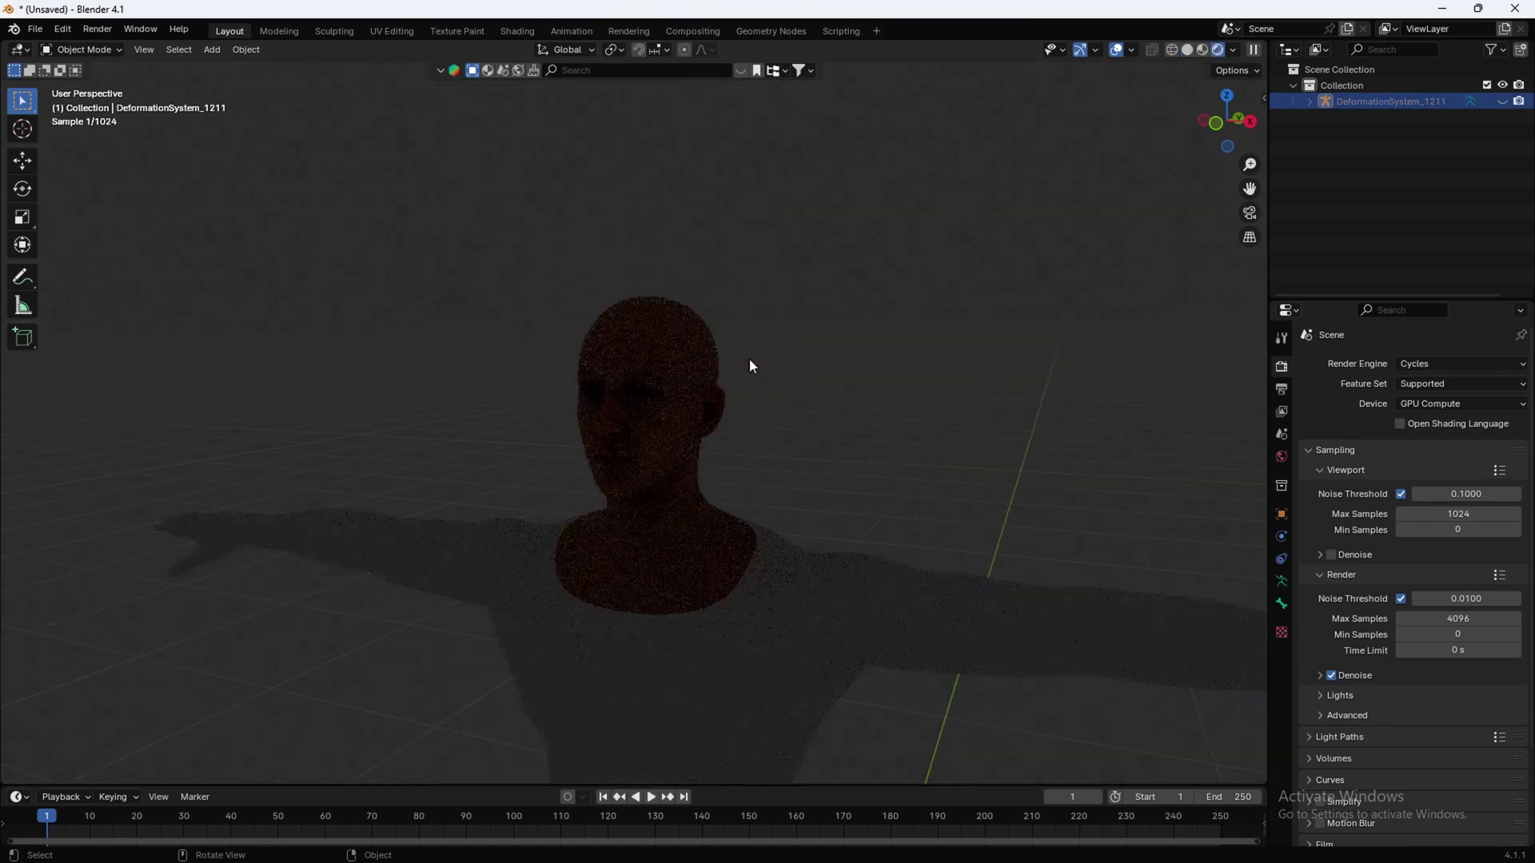
- Add a point light and move it along the Y and X axes in front of the head
key(shift+a)
mouse_move(719, 546)
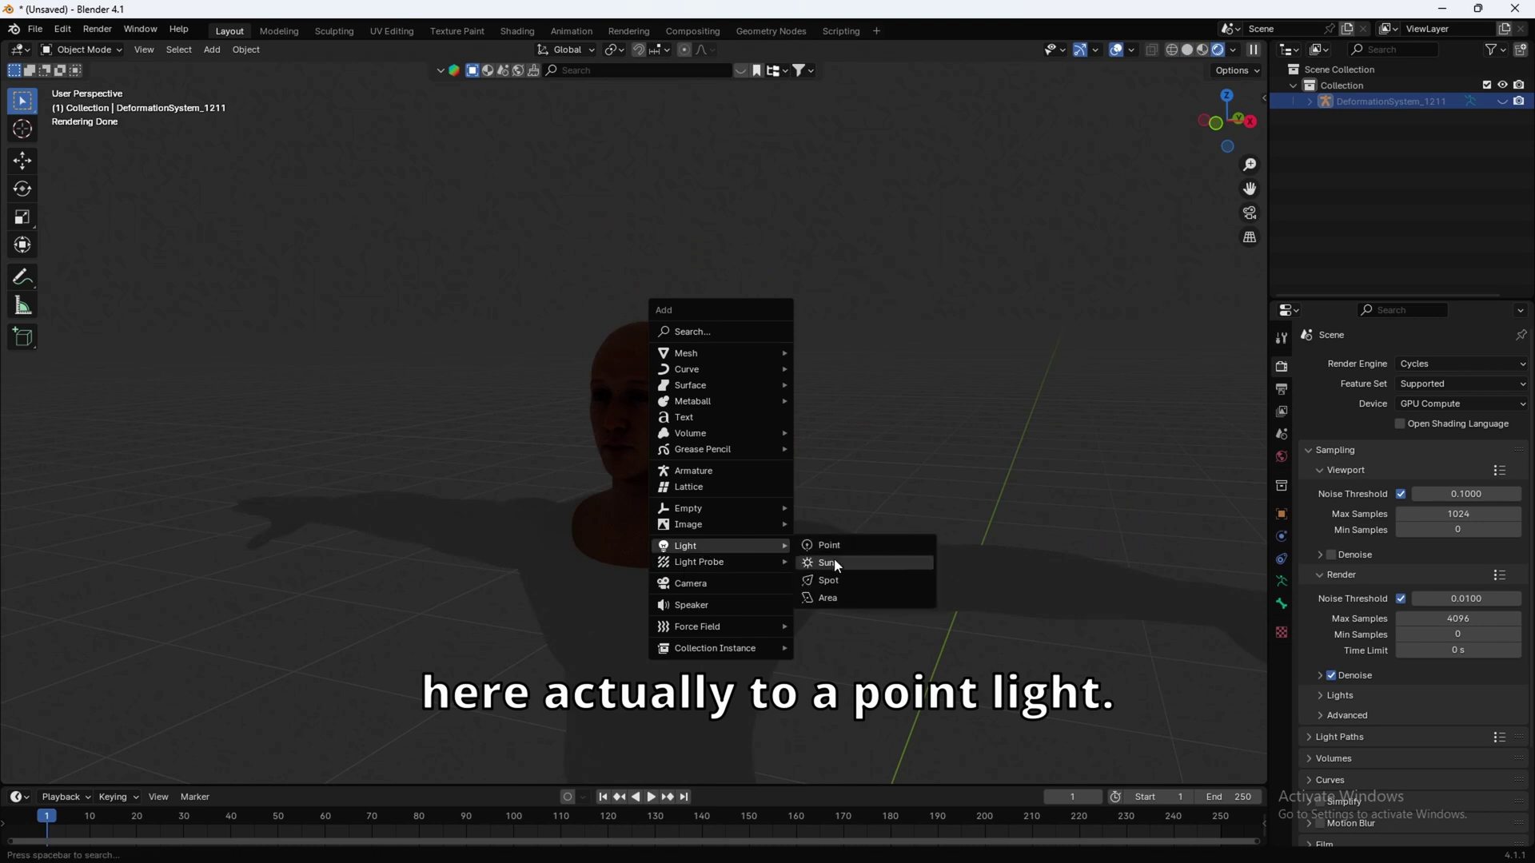
click(833, 549)
key(g)
key(z)
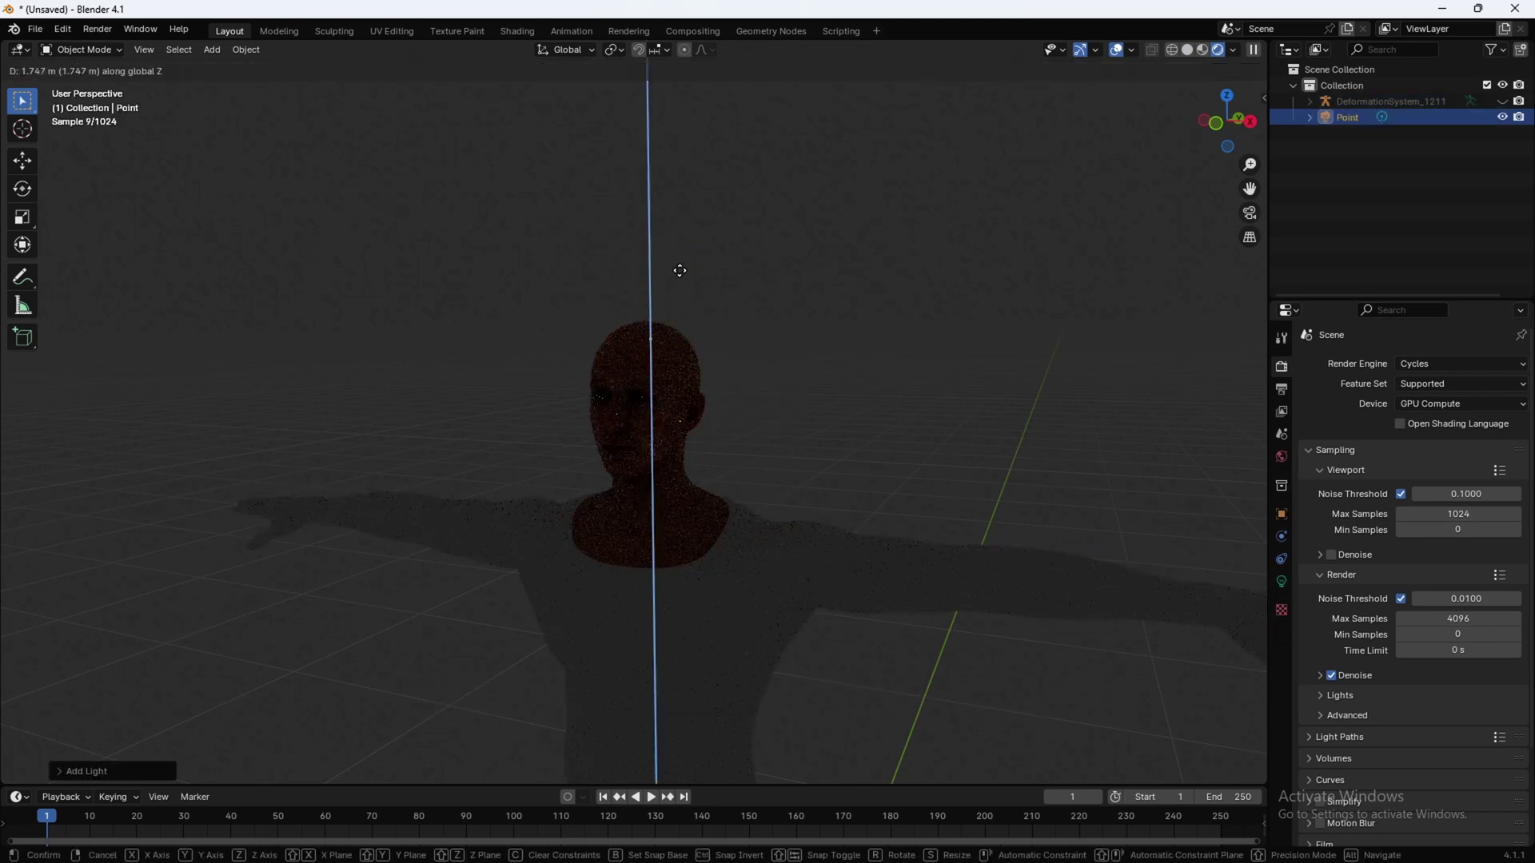
key(y)
key(y)
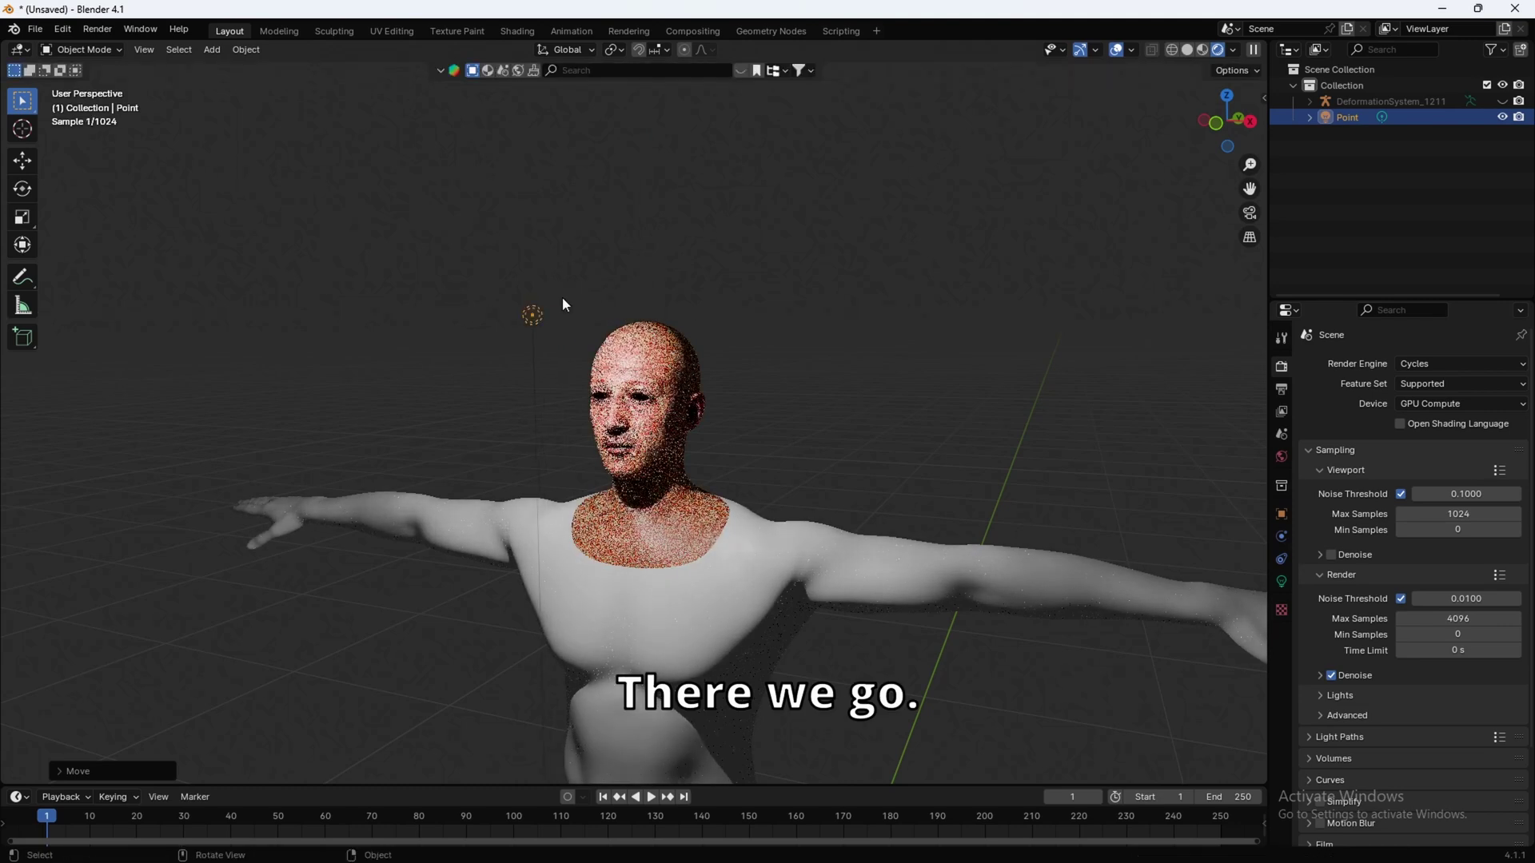
key(x)
key(y)
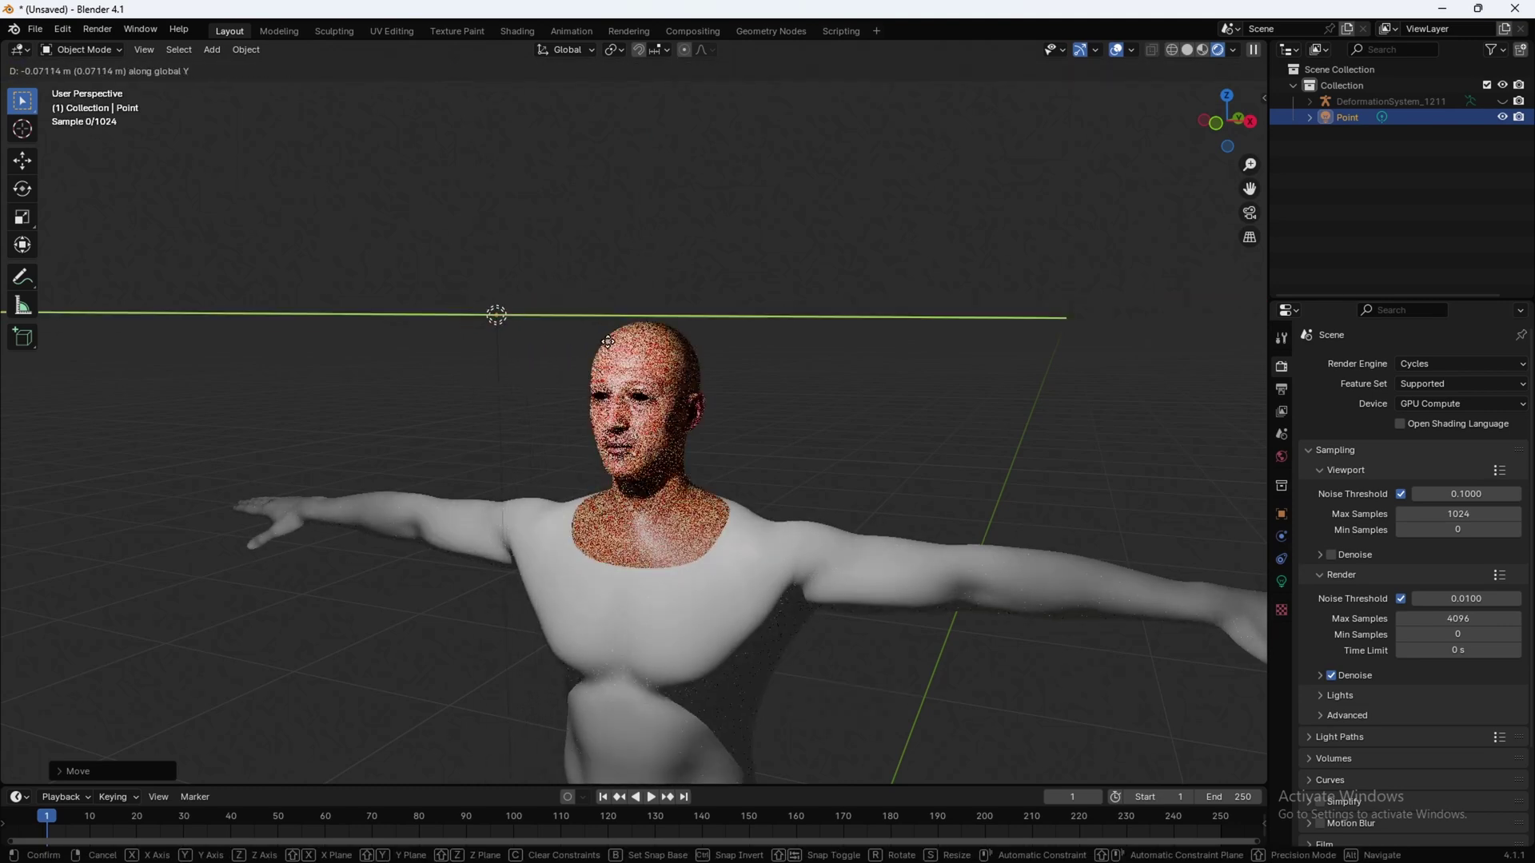
key(x)
click(616, 358)
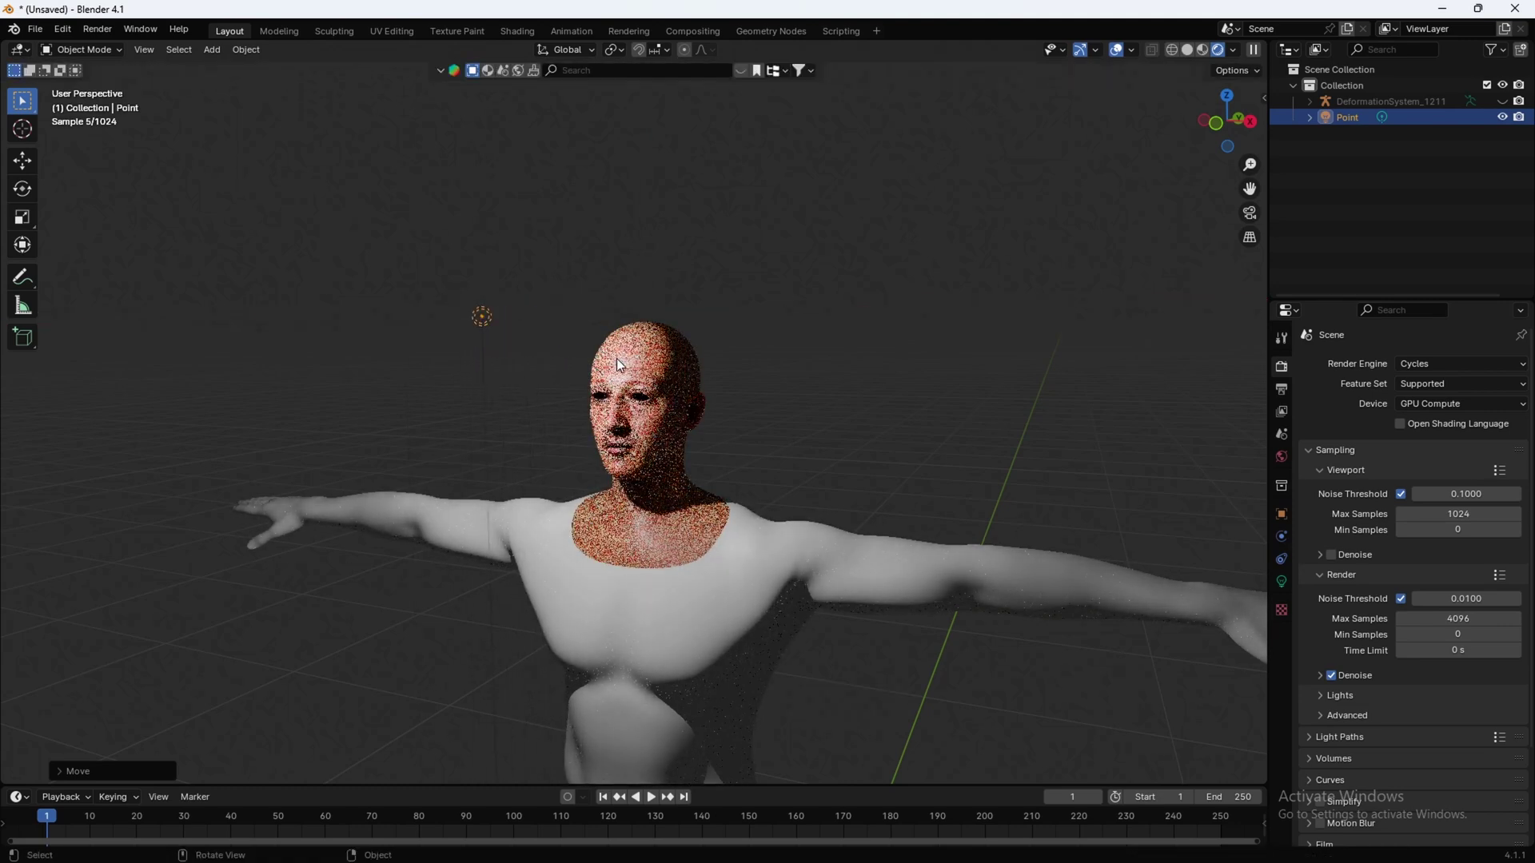
middle_drag(617, 358, 799, 361)
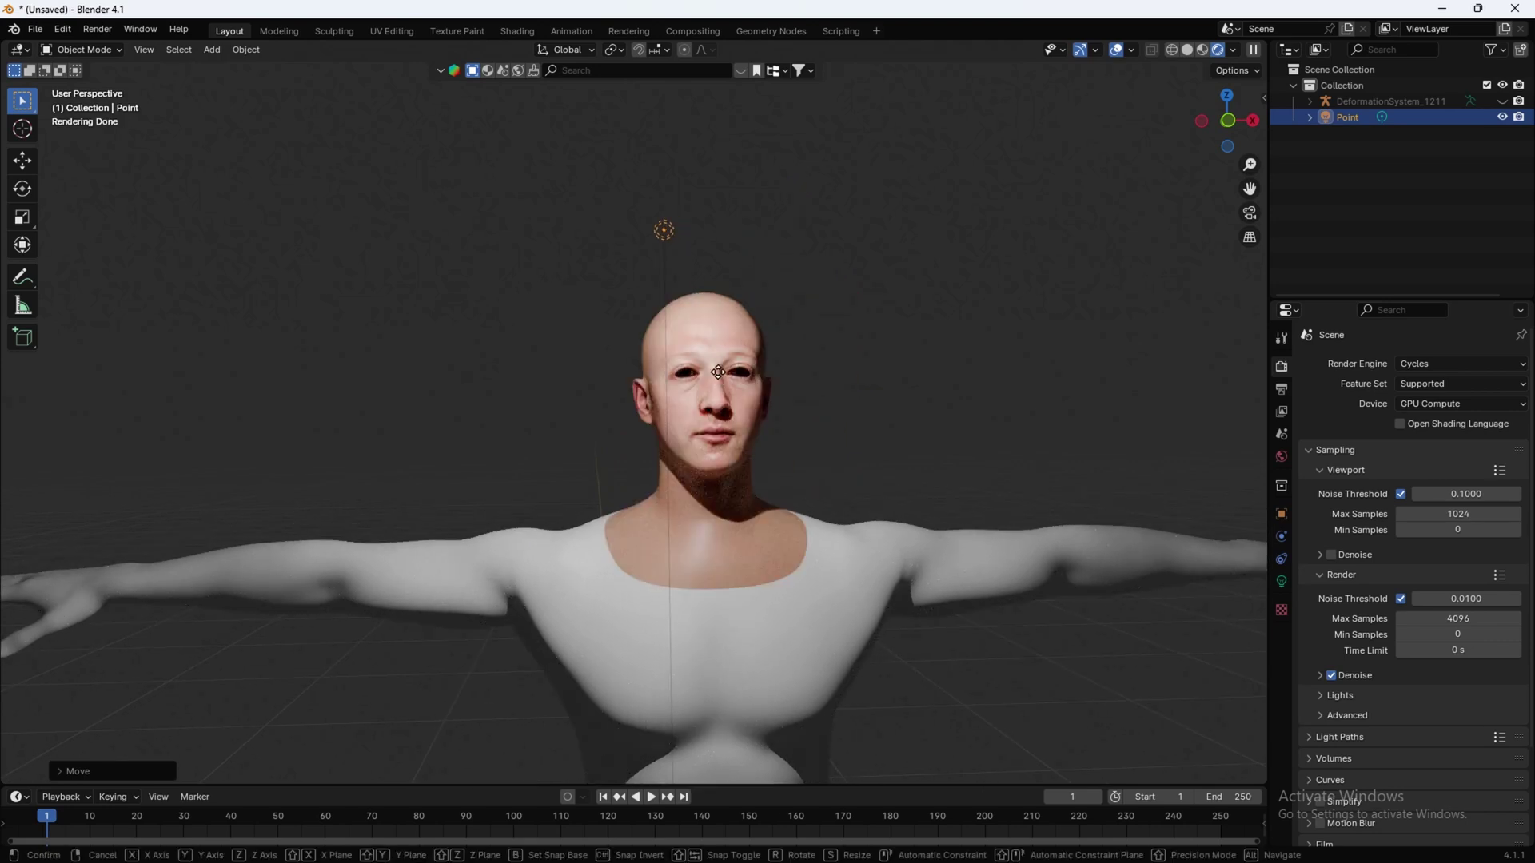
- Shift the point light further right along X so it lights the face
key(g)
key(x)
click(923, 382)
scroll(878, 395, up, 8)
middle_drag(878, 395, 752, 507)
scroll(751, 507, down, 8)
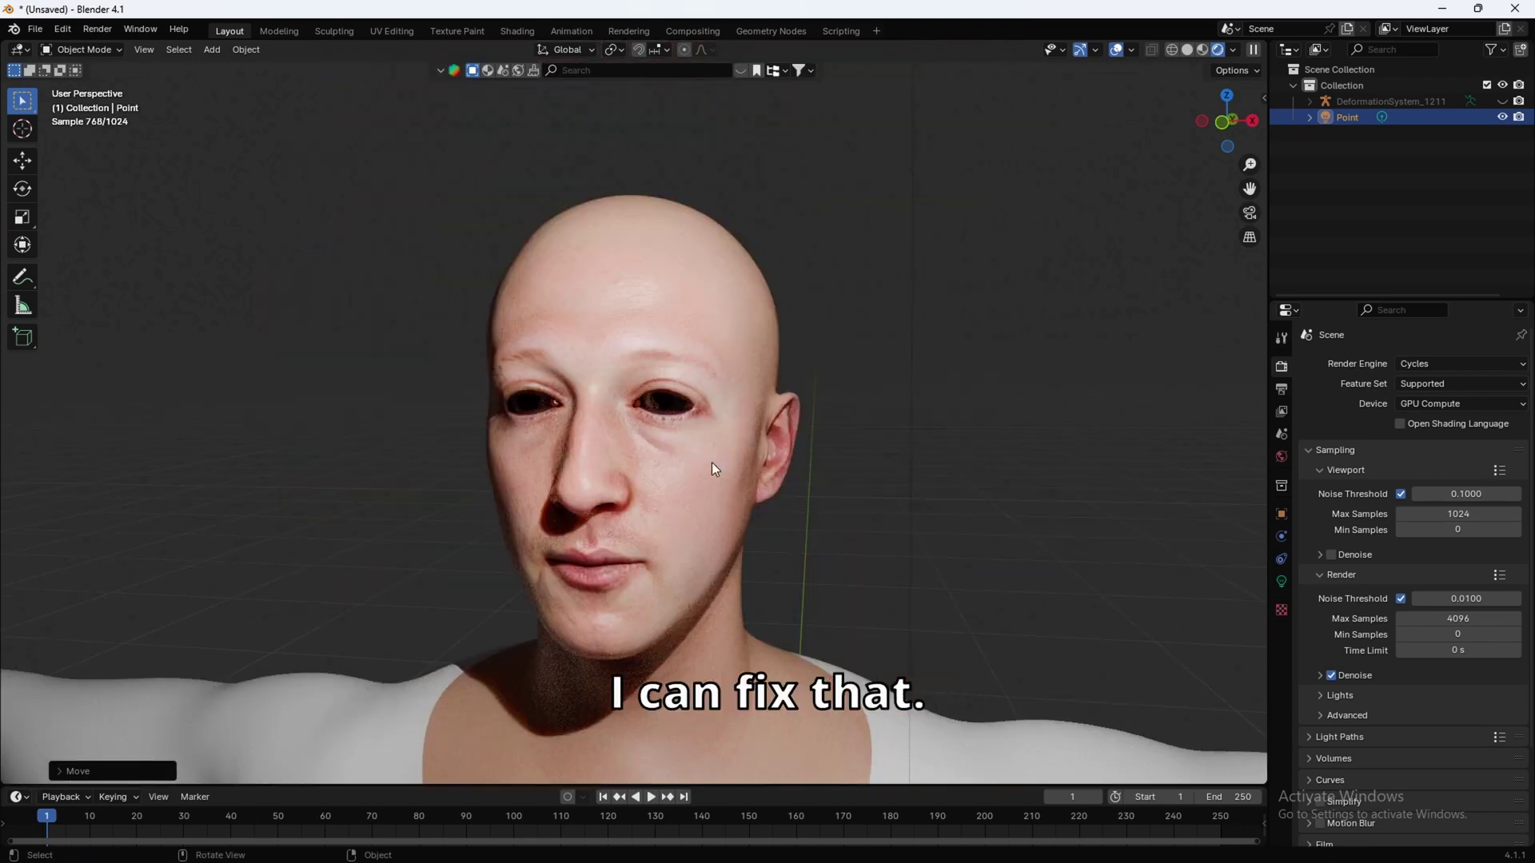
- Enable Transparent Shadows in the character's Eye material settings
click(649, 307)
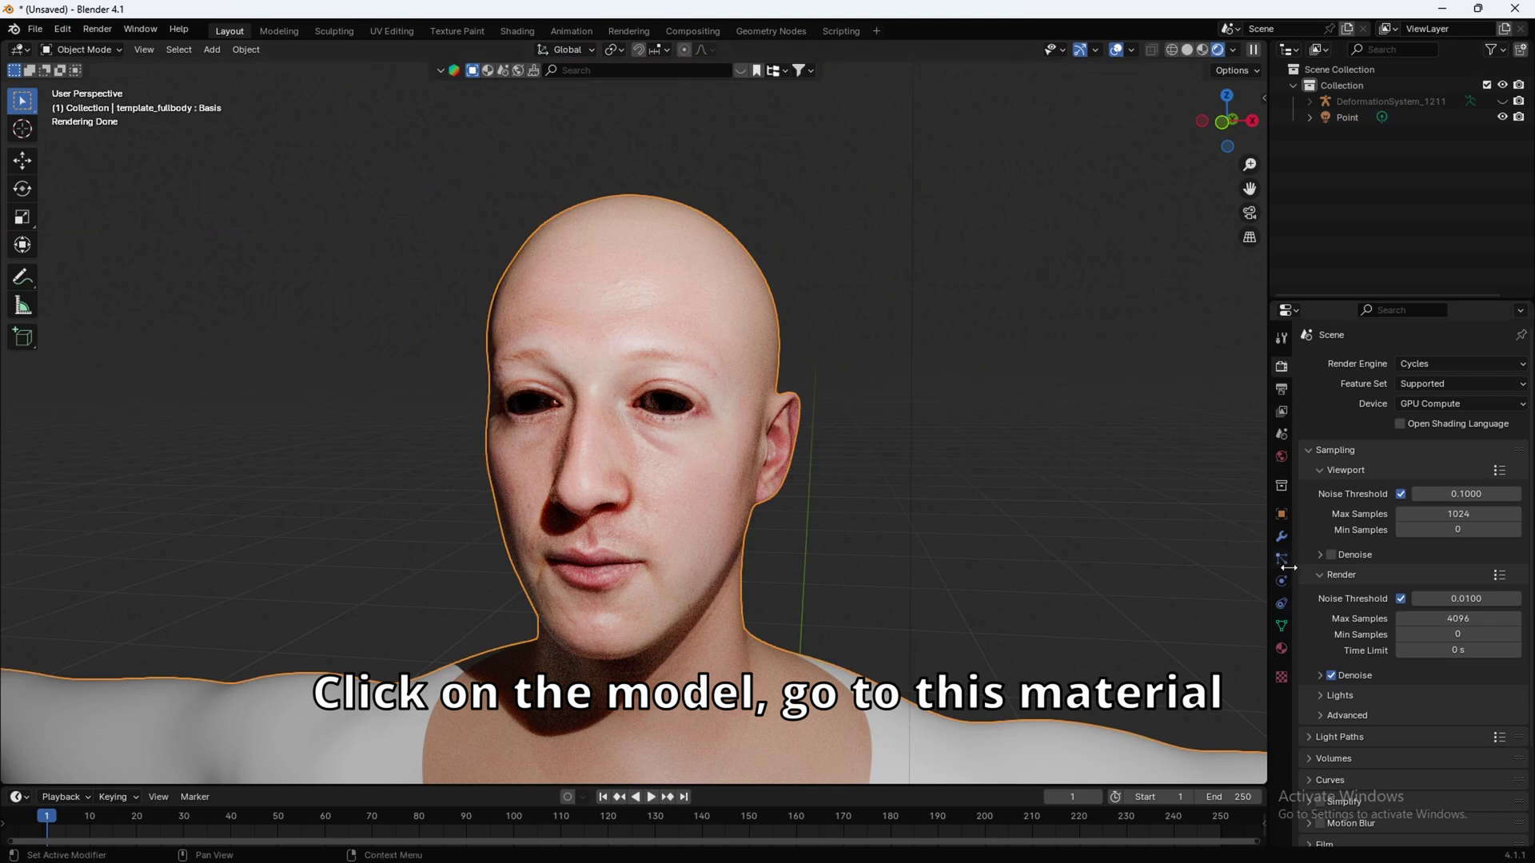
click(1281, 649)
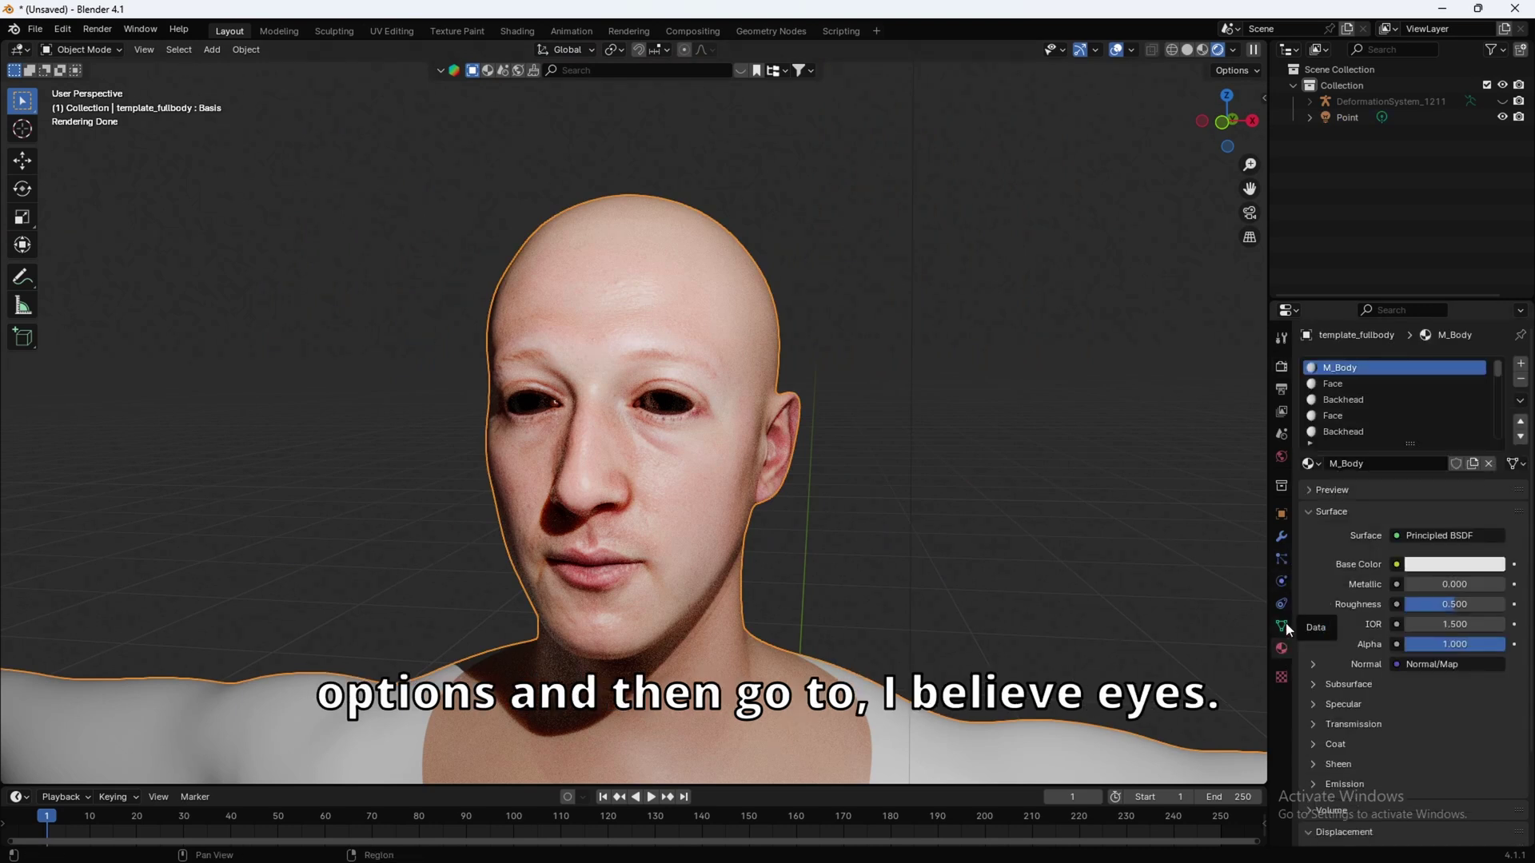
scroll(1361, 386, down, 1)
click(1343, 402)
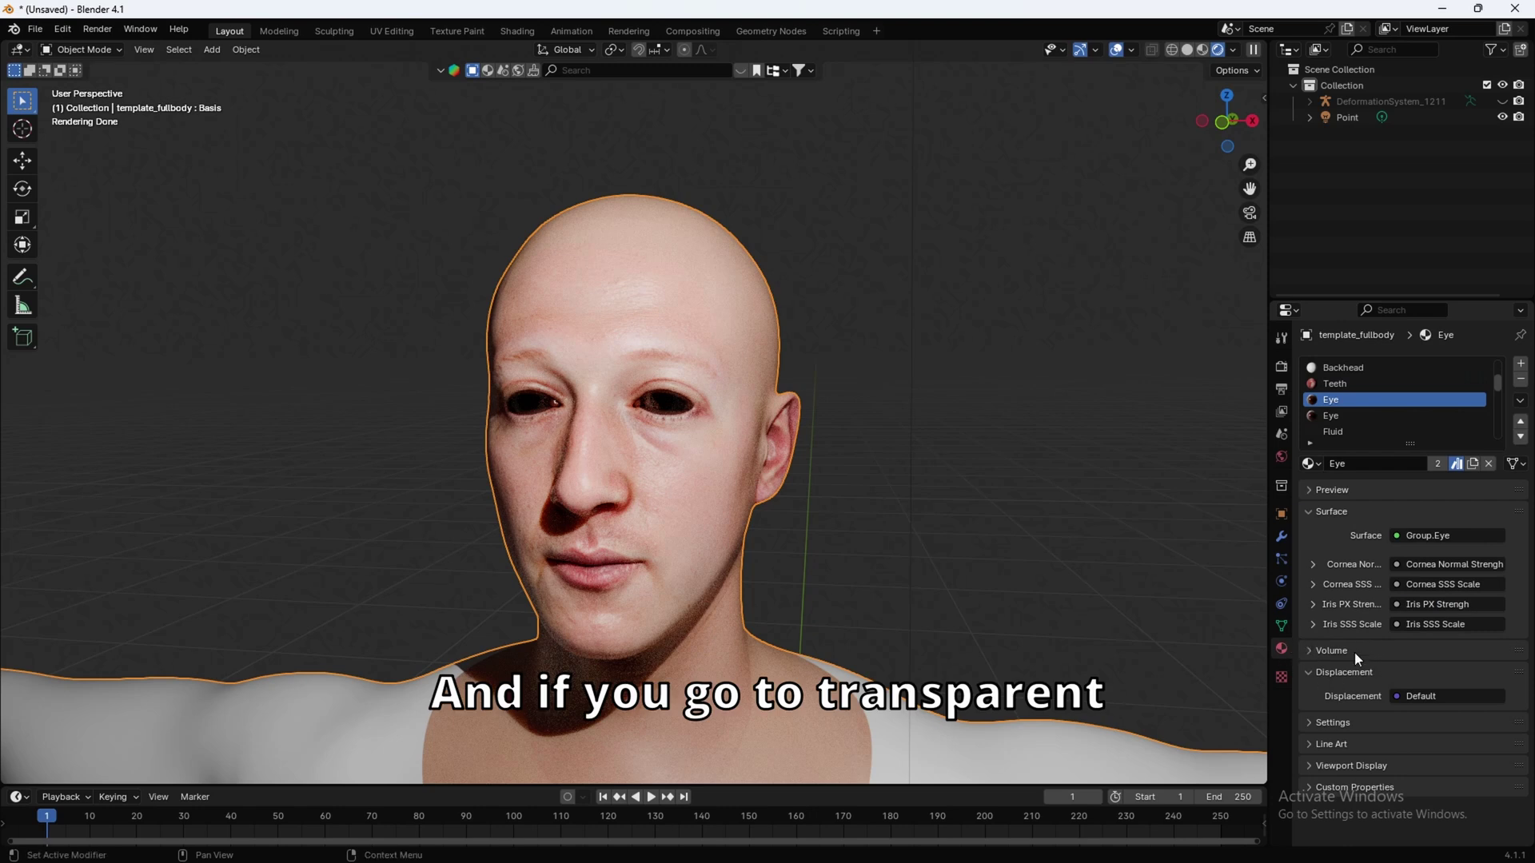
click(1309, 723)
scroll(1309, 726, down, 4)
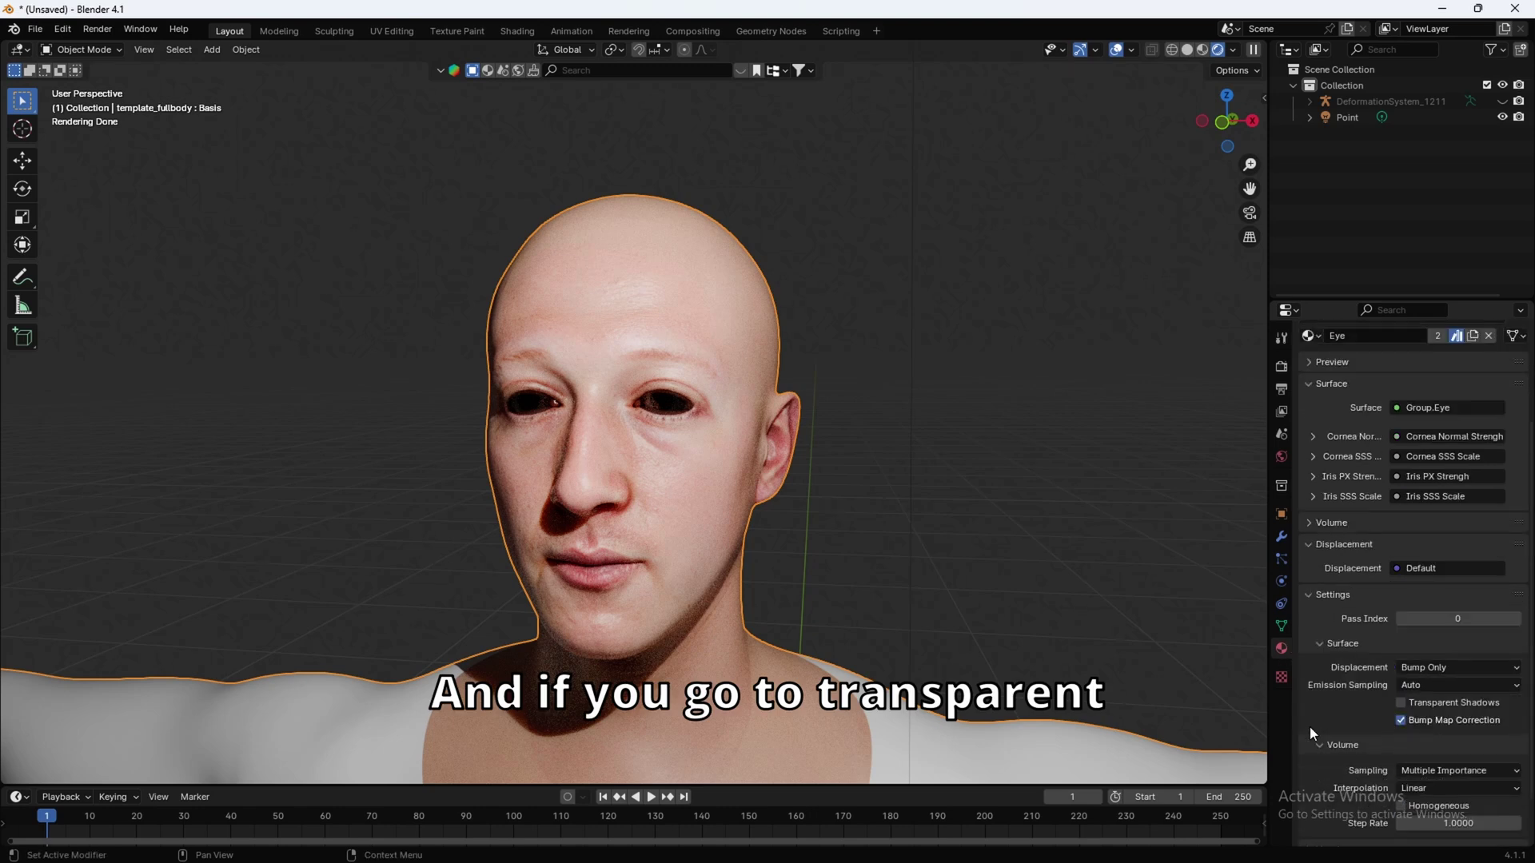
click(1401, 703)
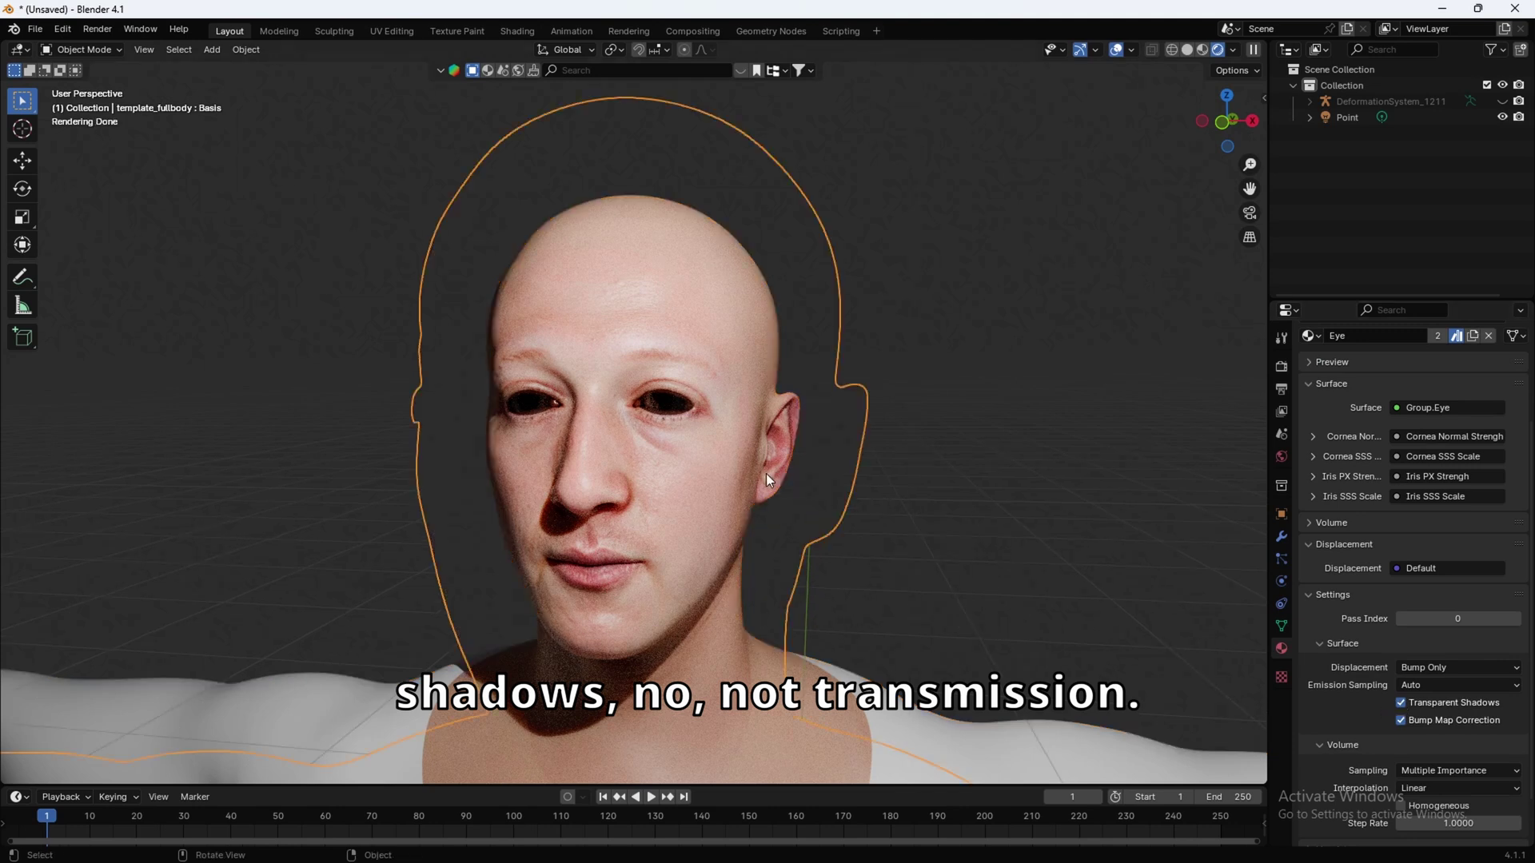
- Enable Transparent Shadows on the Occlusion material too, then check the eyes from the side
scroll(766, 480, up, 5)
scroll(1485, 740, up, 4)
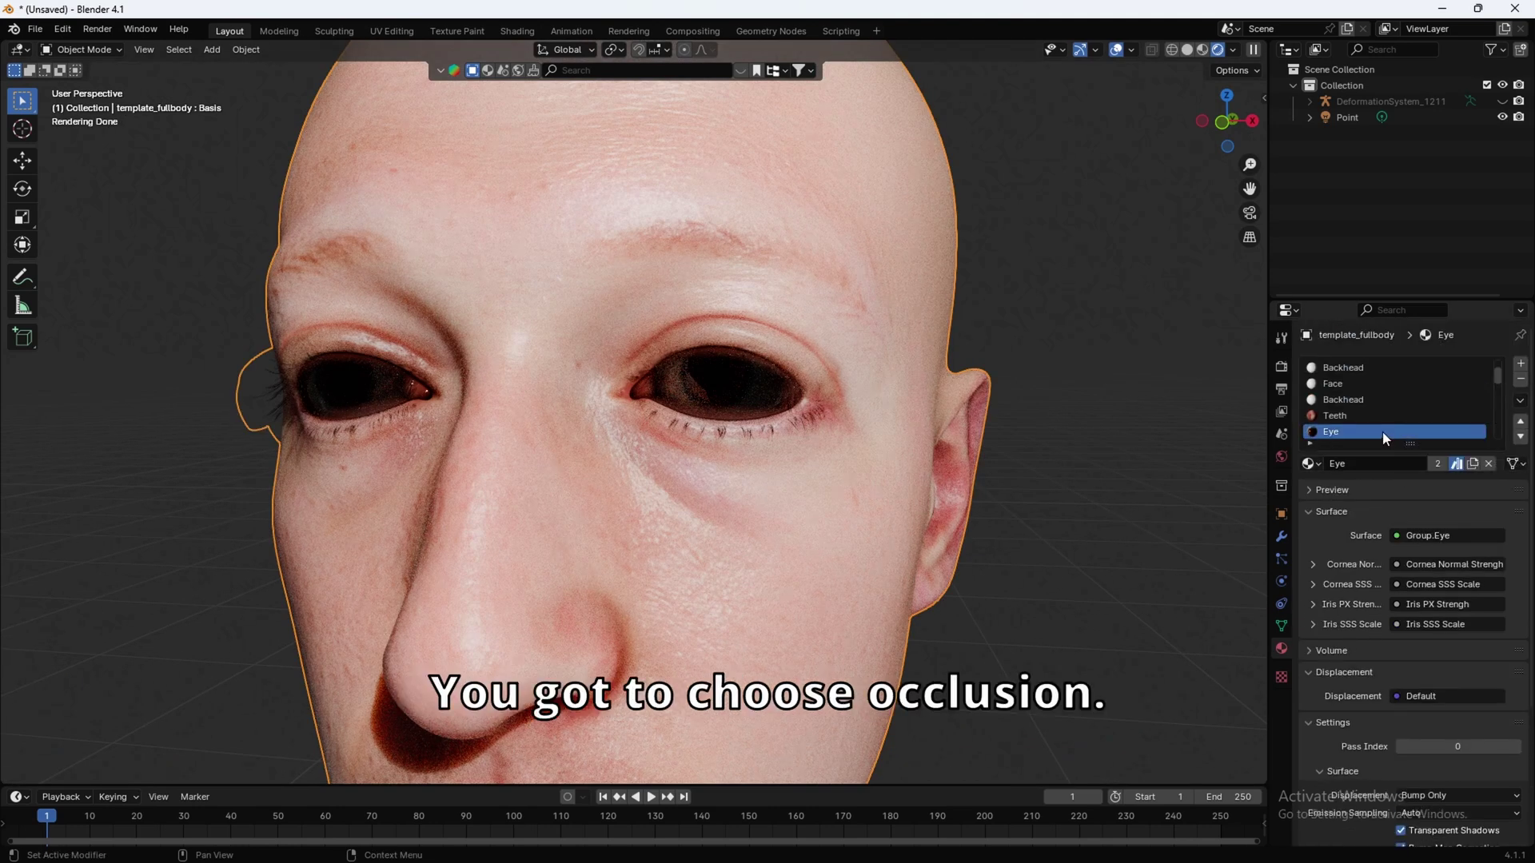
scroll(1369, 410, down, 3)
click(1344, 431)
scroll(1375, 668, down, 1)
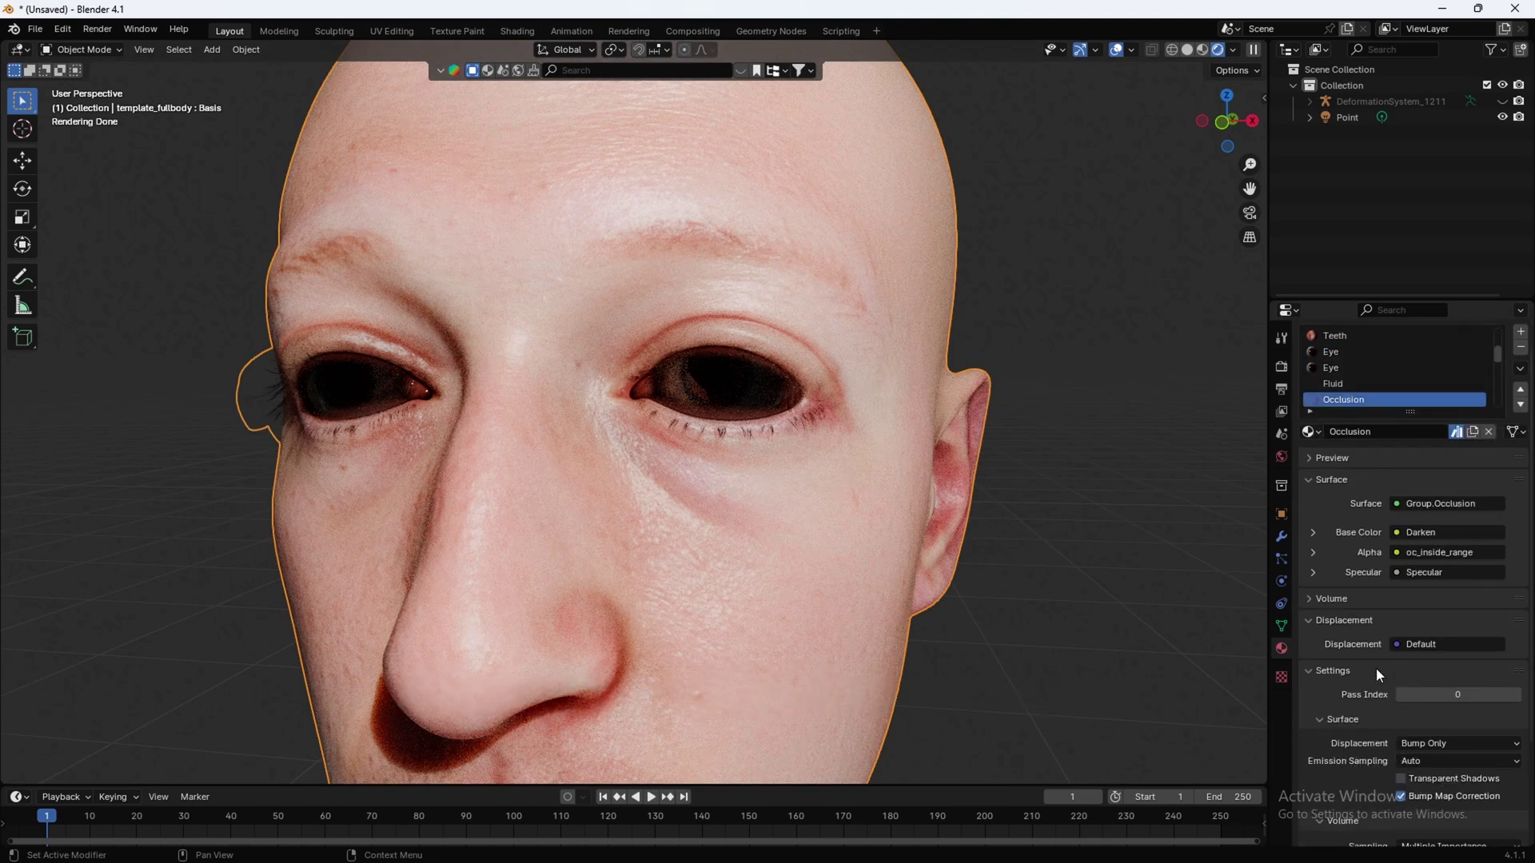
scroll(1377, 672, down, 3)
click(1399, 684)
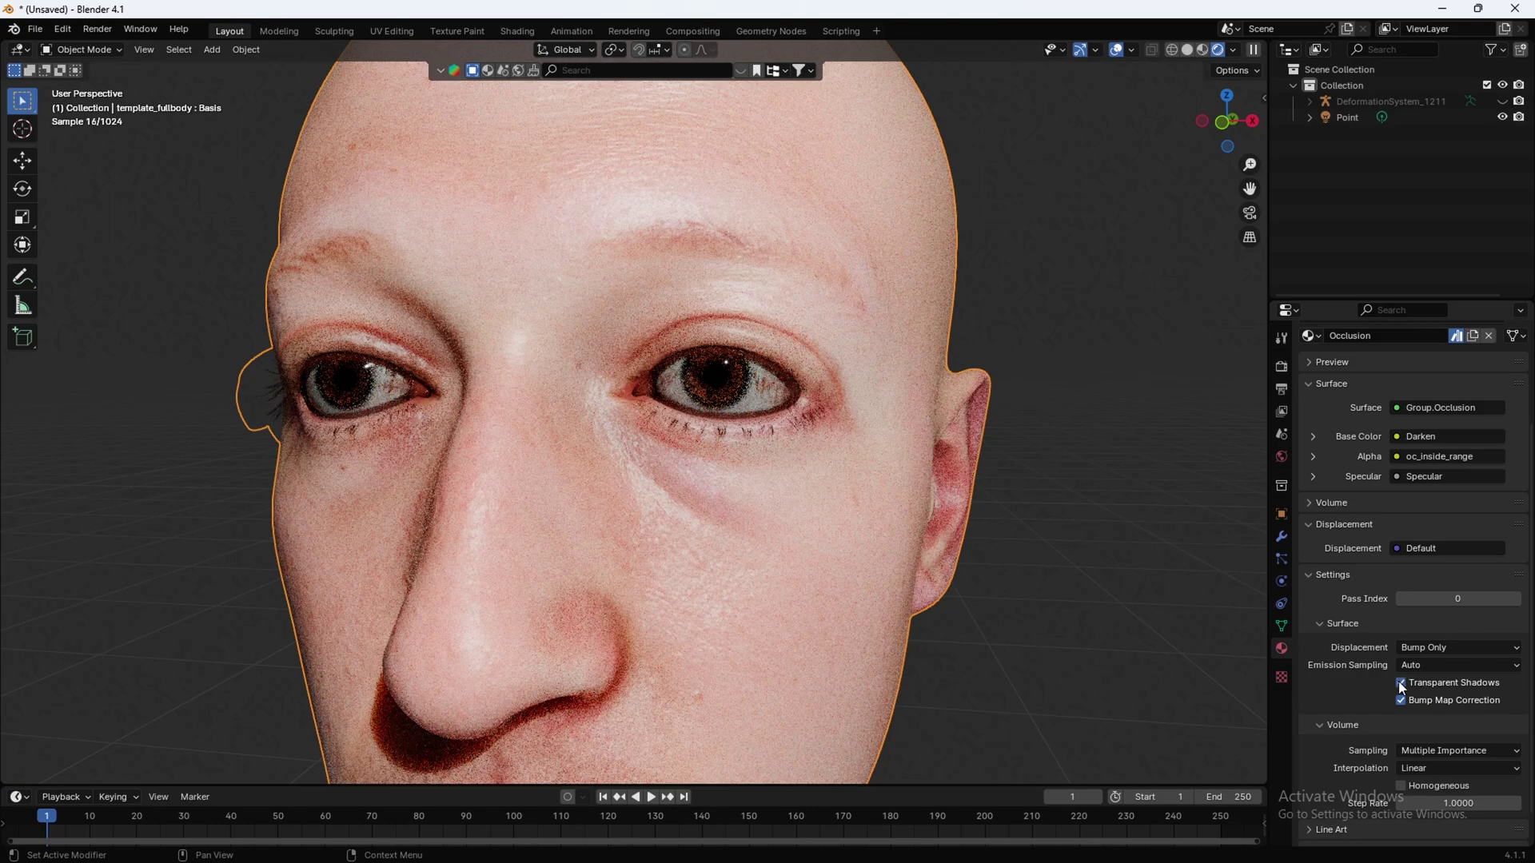
middle_drag(943, 560, 678, 498)
scroll(693, 530, down, 4)
scroll(707, 526, up, 5)
scroll(689, 530, up, 2)
scroll(675, 498, up, 3)
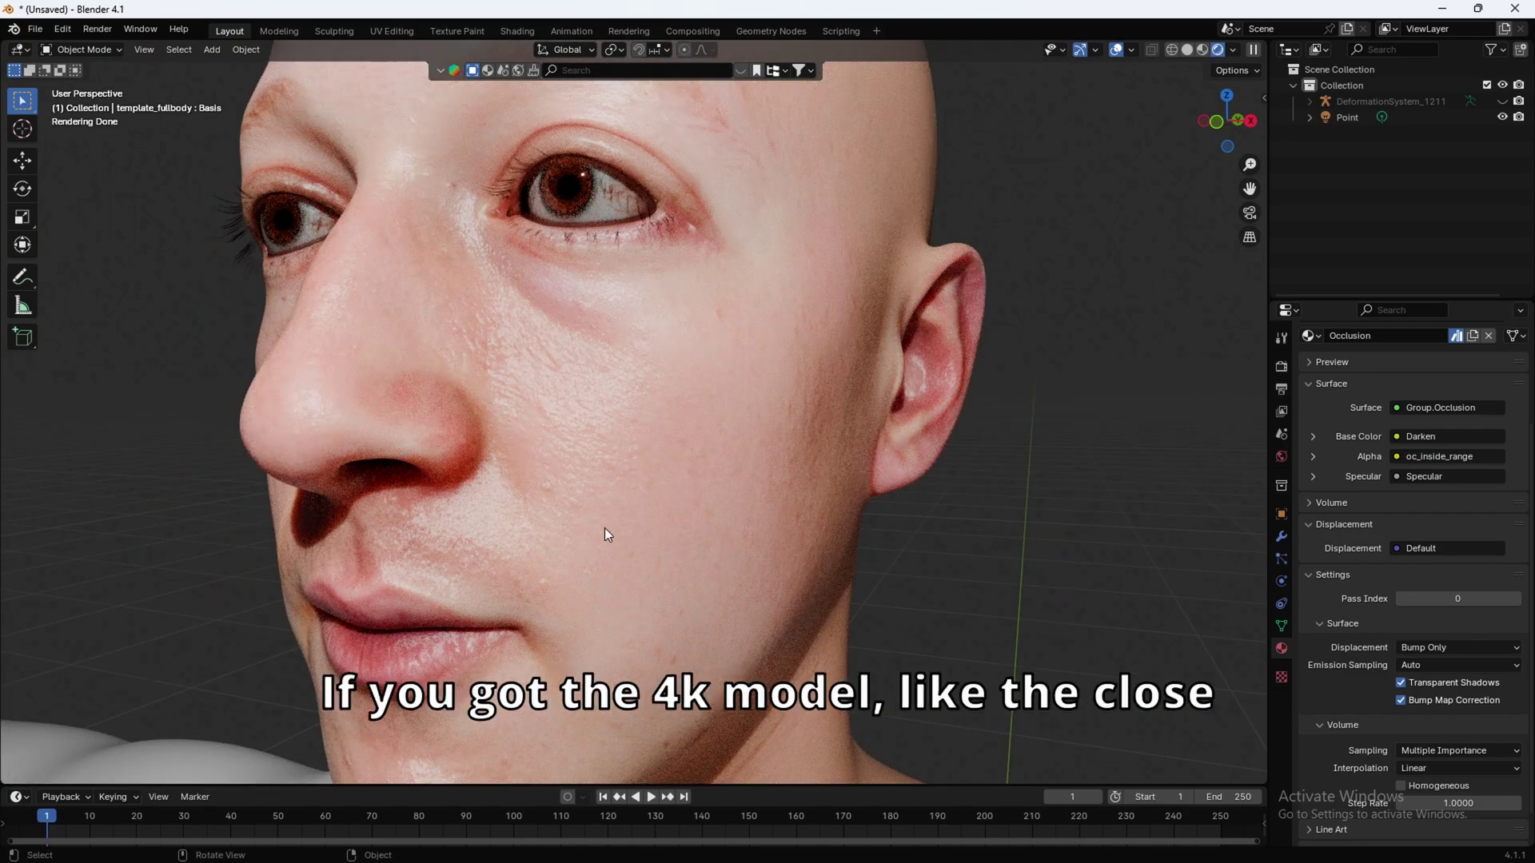
middle_drag(605, 534, 576, 333)
scroll(637, 622, down, 5)
scroll(752, 427, up, 3)
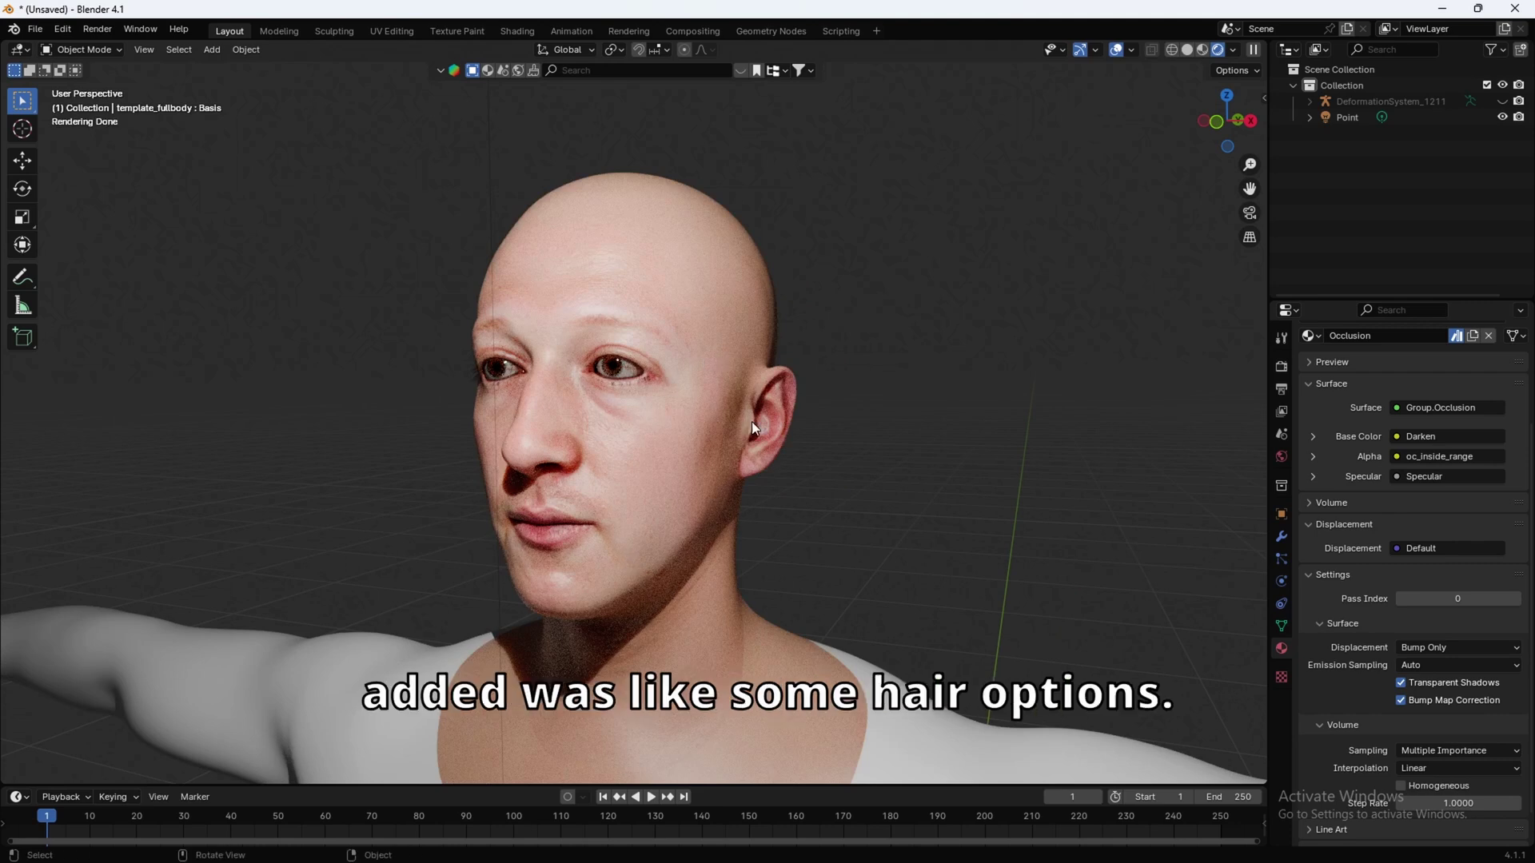
- In the browser, dismiss the 'Pack finished!' details to show the avatar gallery
click(786, 856)
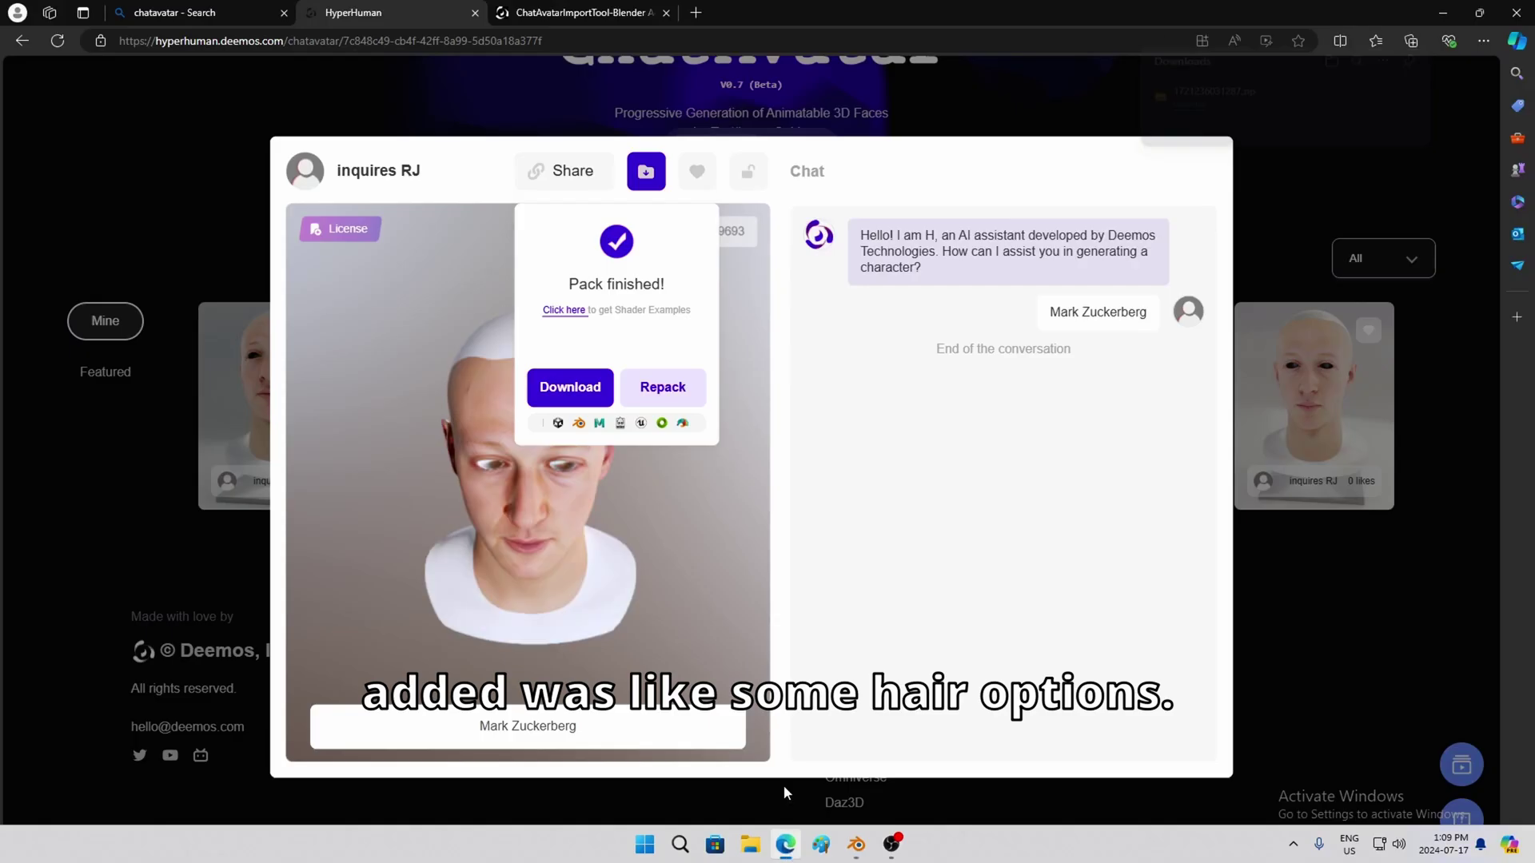
click(216, 569)
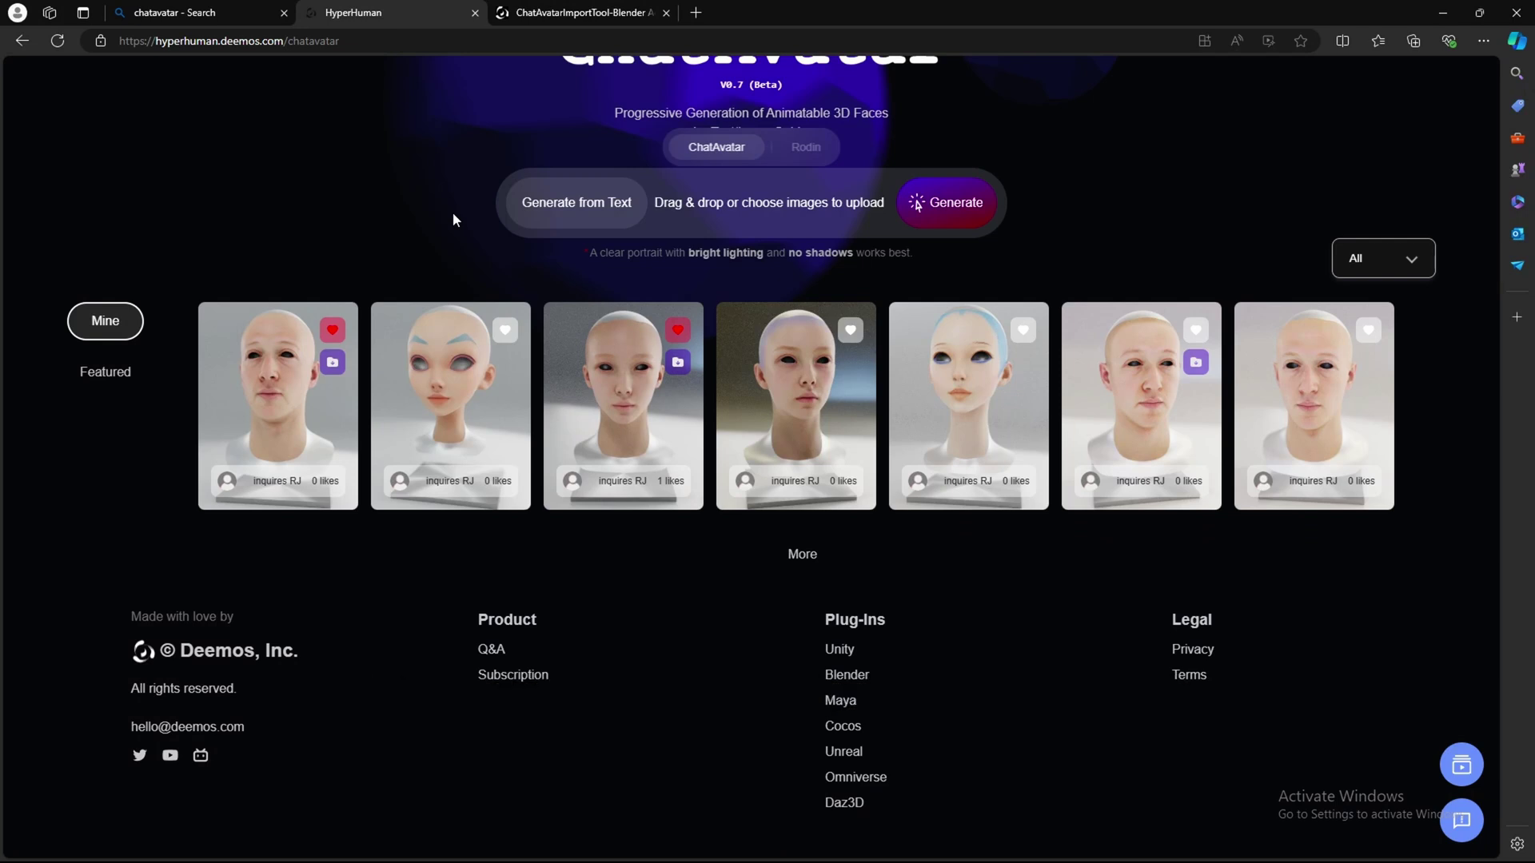
- Show the avatar in solid shading and list the File > Export formats, including FBX (.fbx)
click(859, 846)
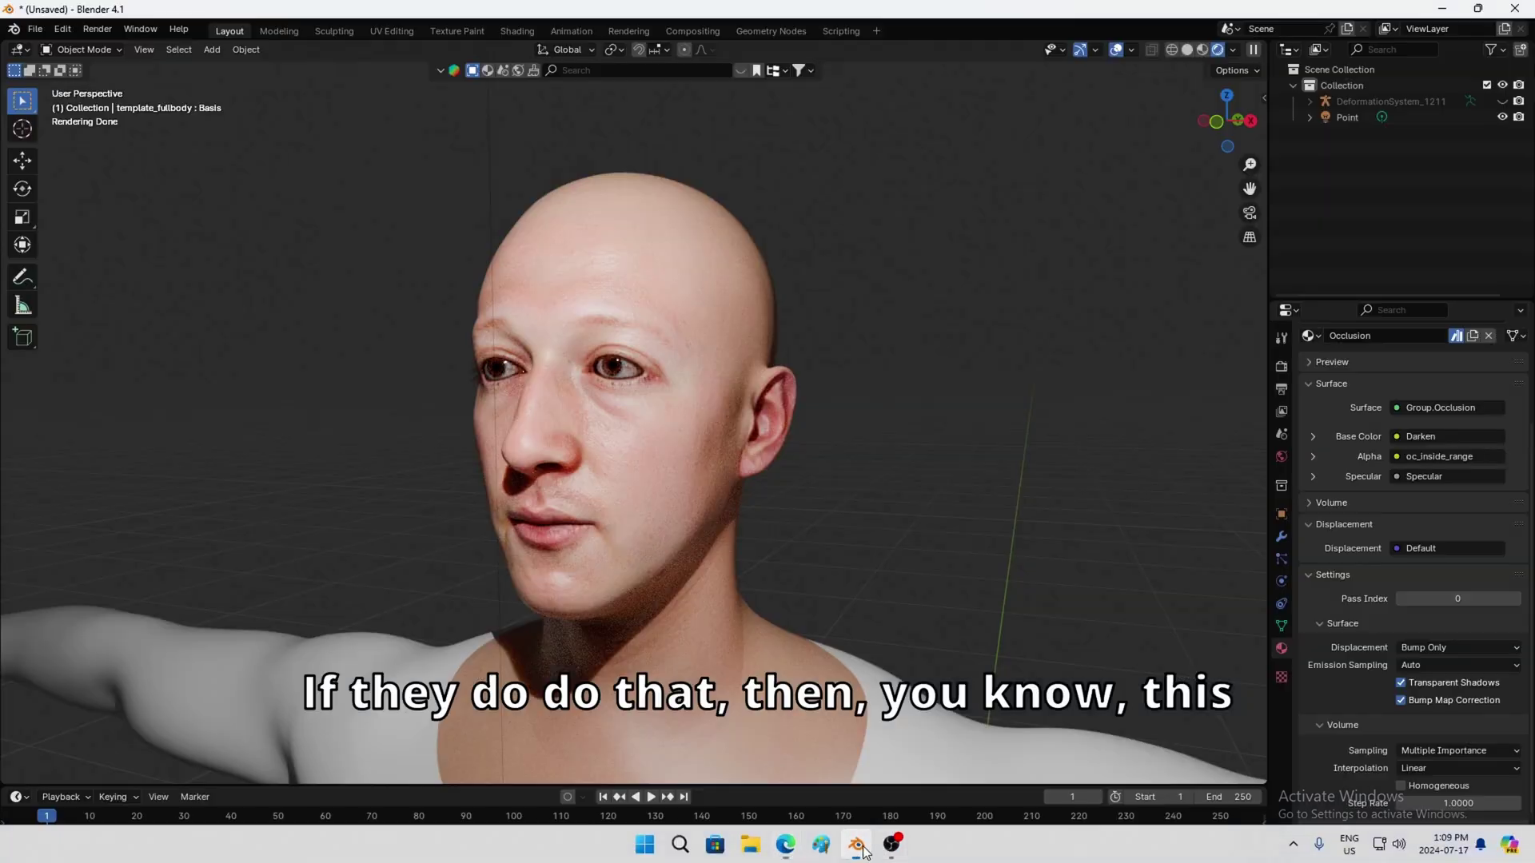
middle_drag(715, 503, 772, 463)
scroll(703, 488, up, 3)
scroll(772, 464, down, 2)
scroll(742, 475, up, 1)
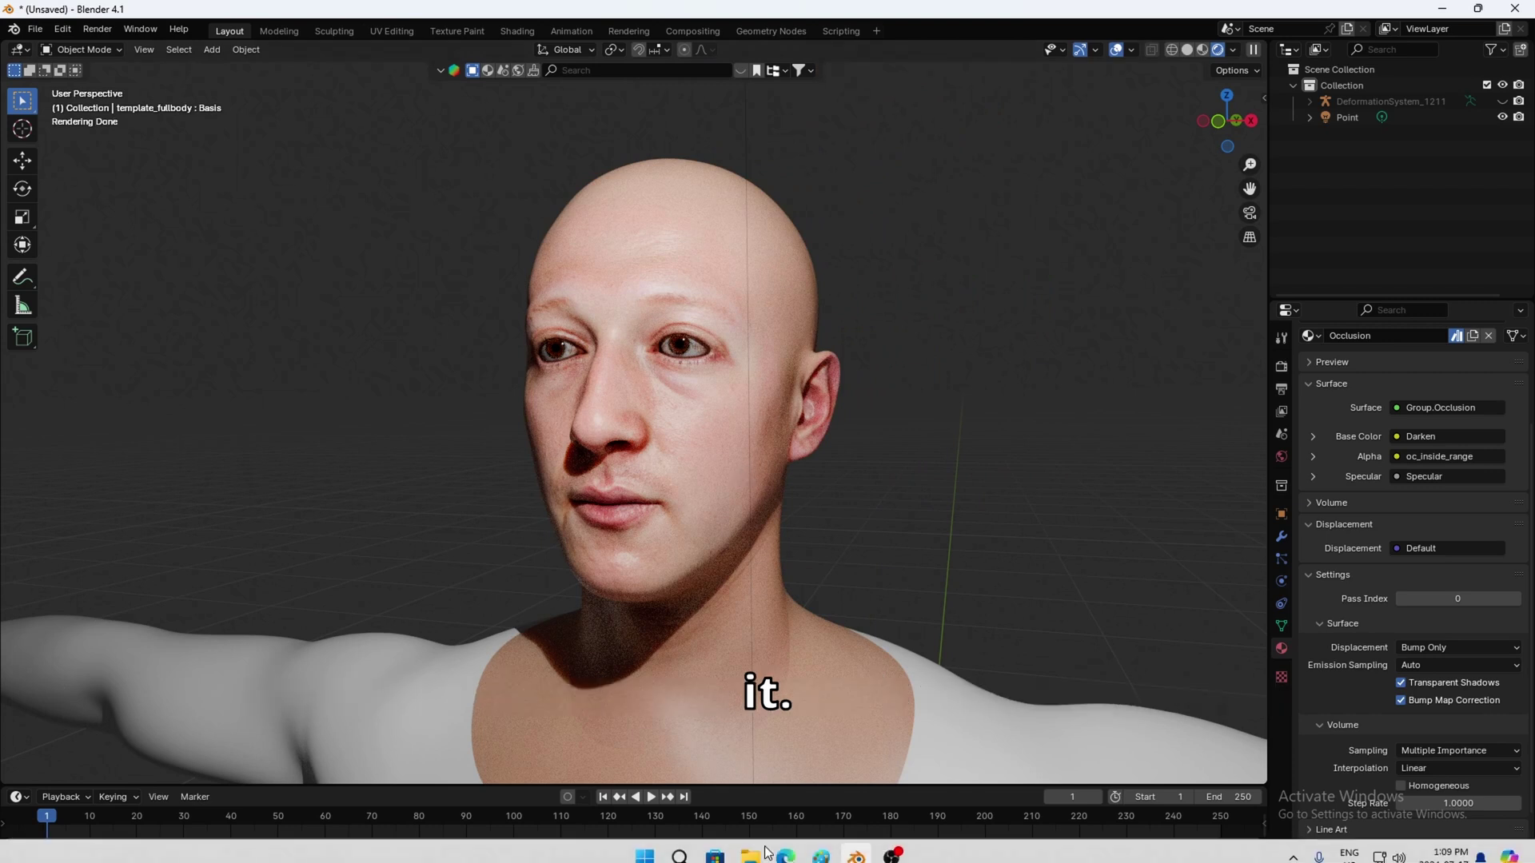
key(z)
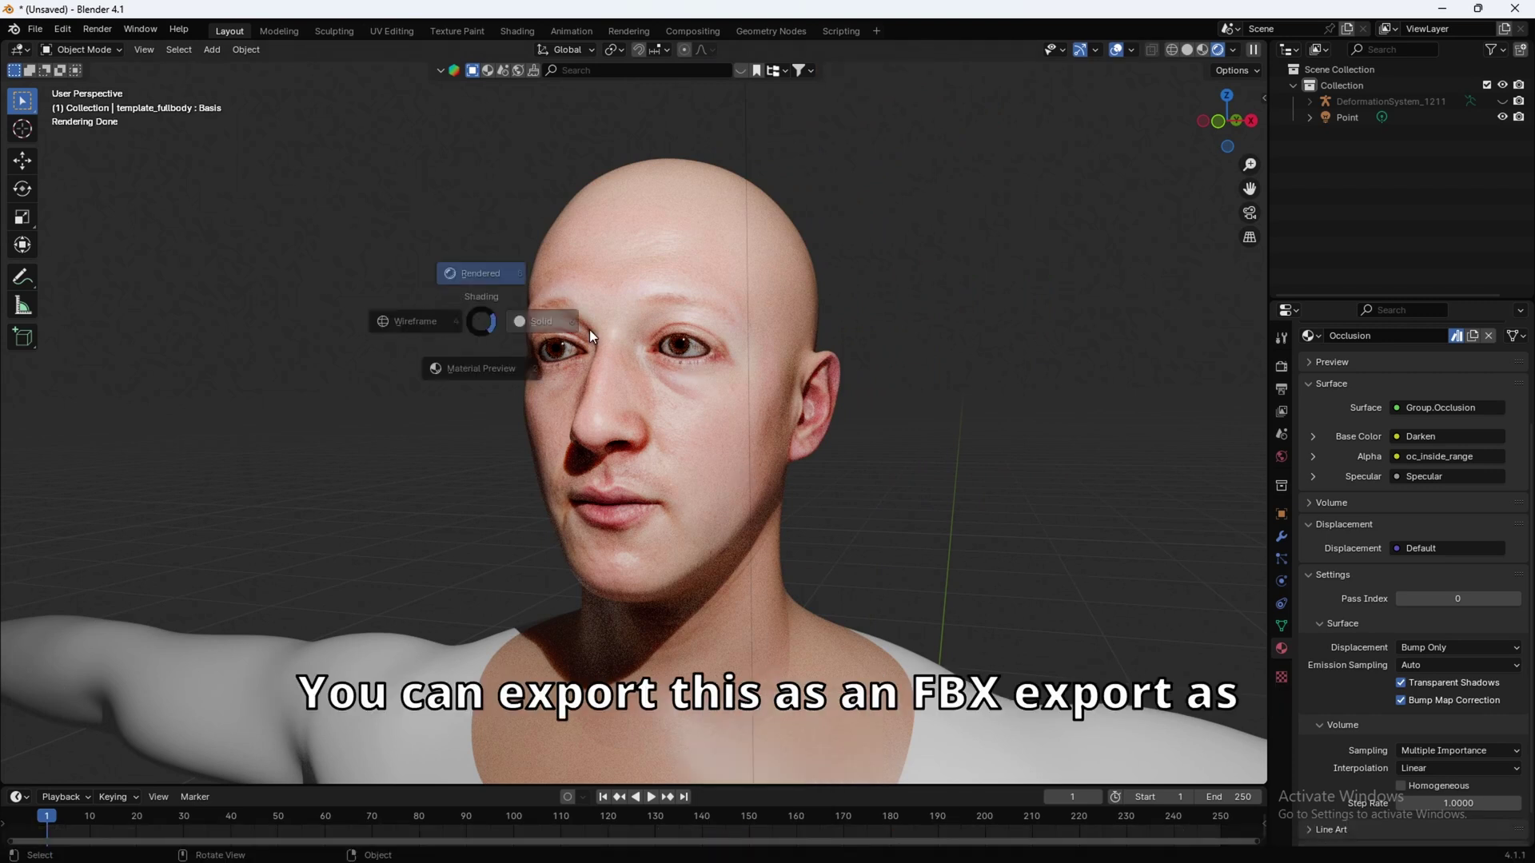
click(589, 329)
click(40, 32)
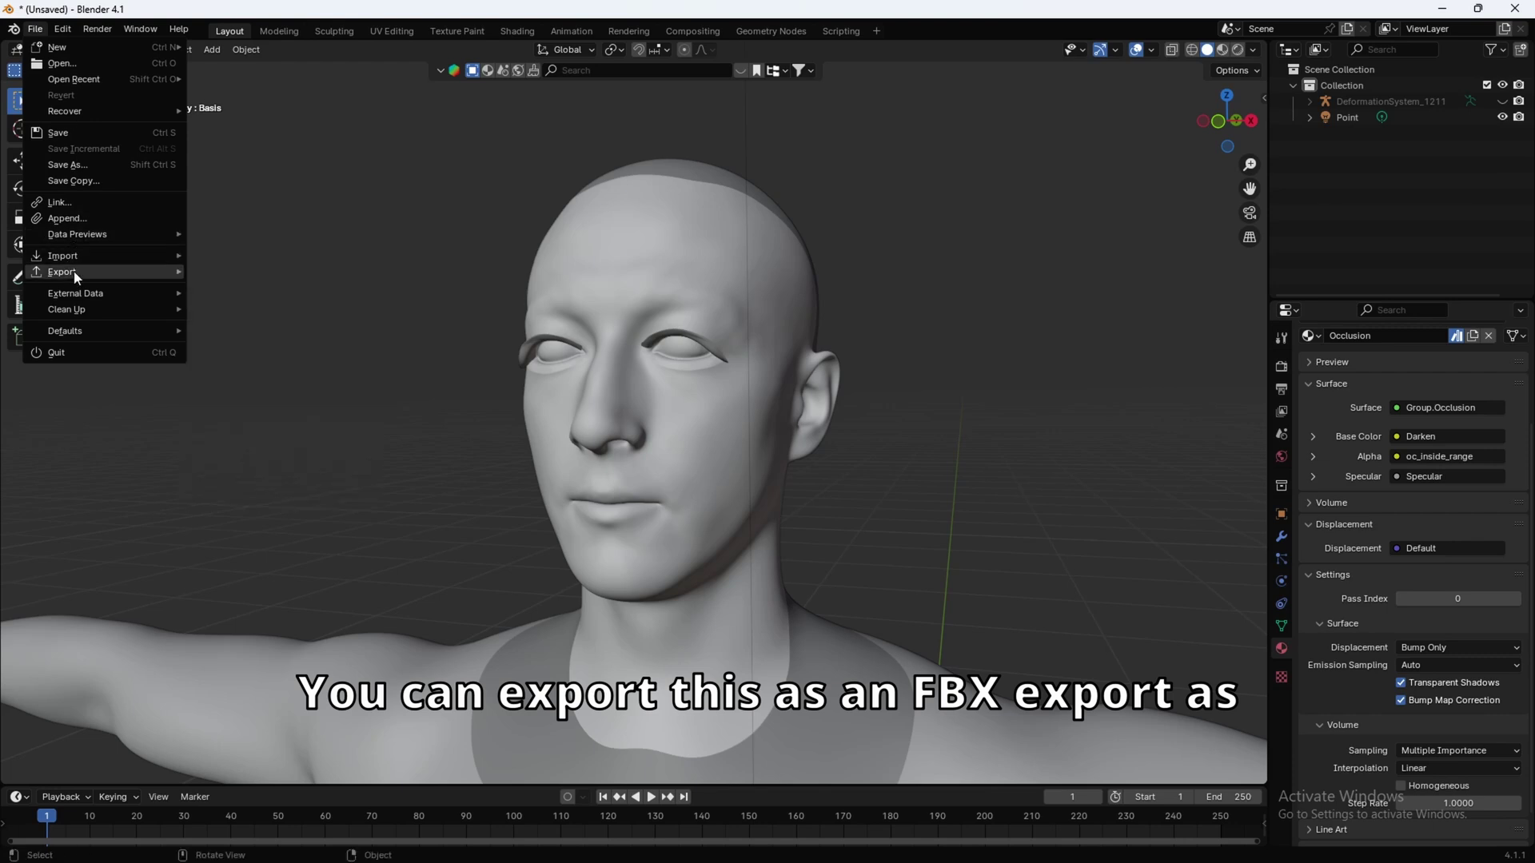
mouse_move(72, 272)
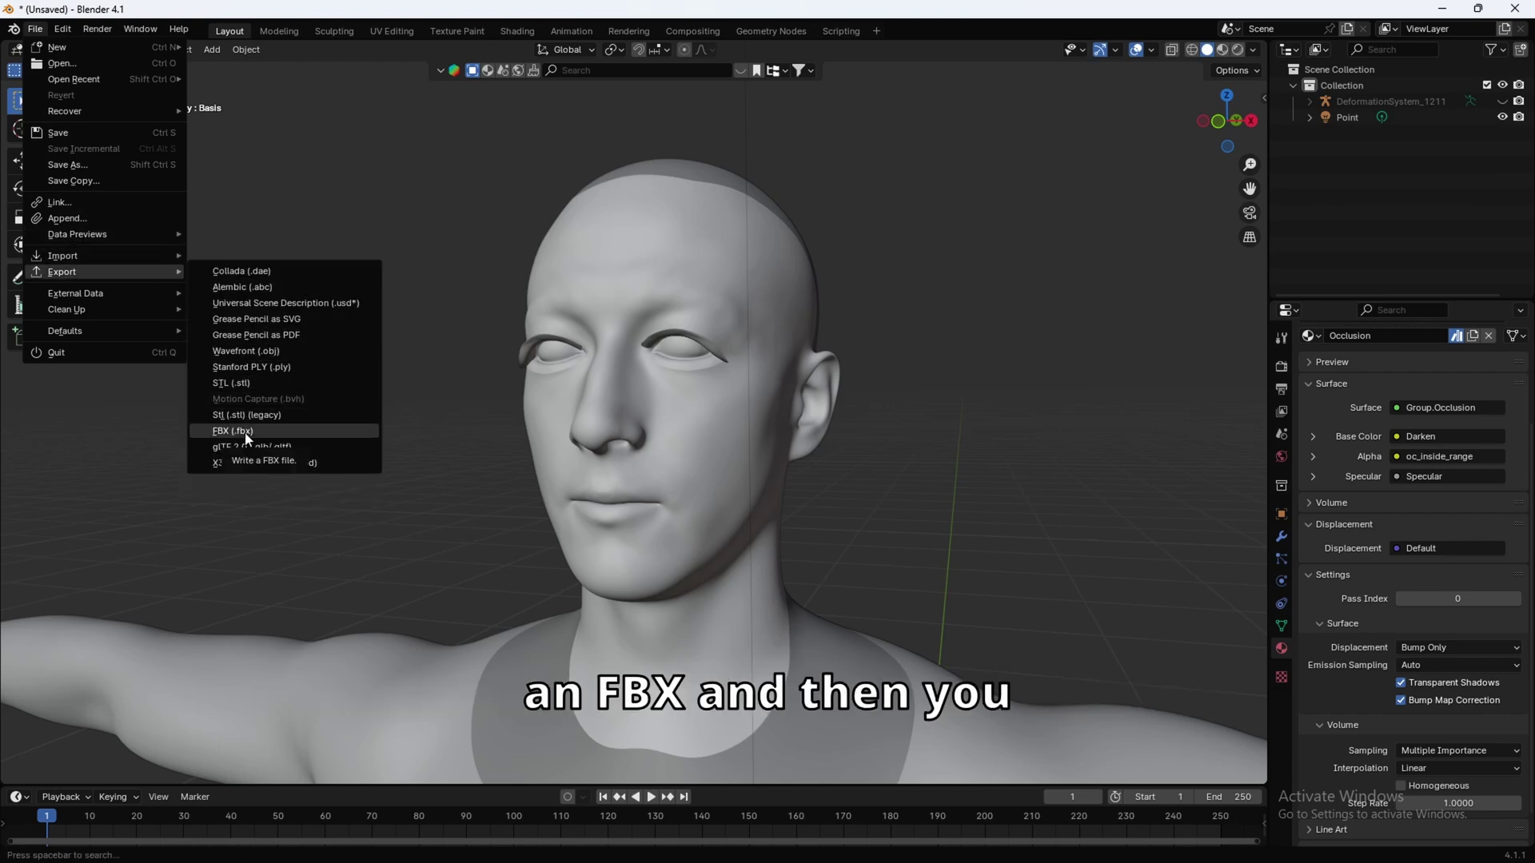
- Search 'mixamo' in a new Edge tab and open the mixamo.com site
click(786, 844)
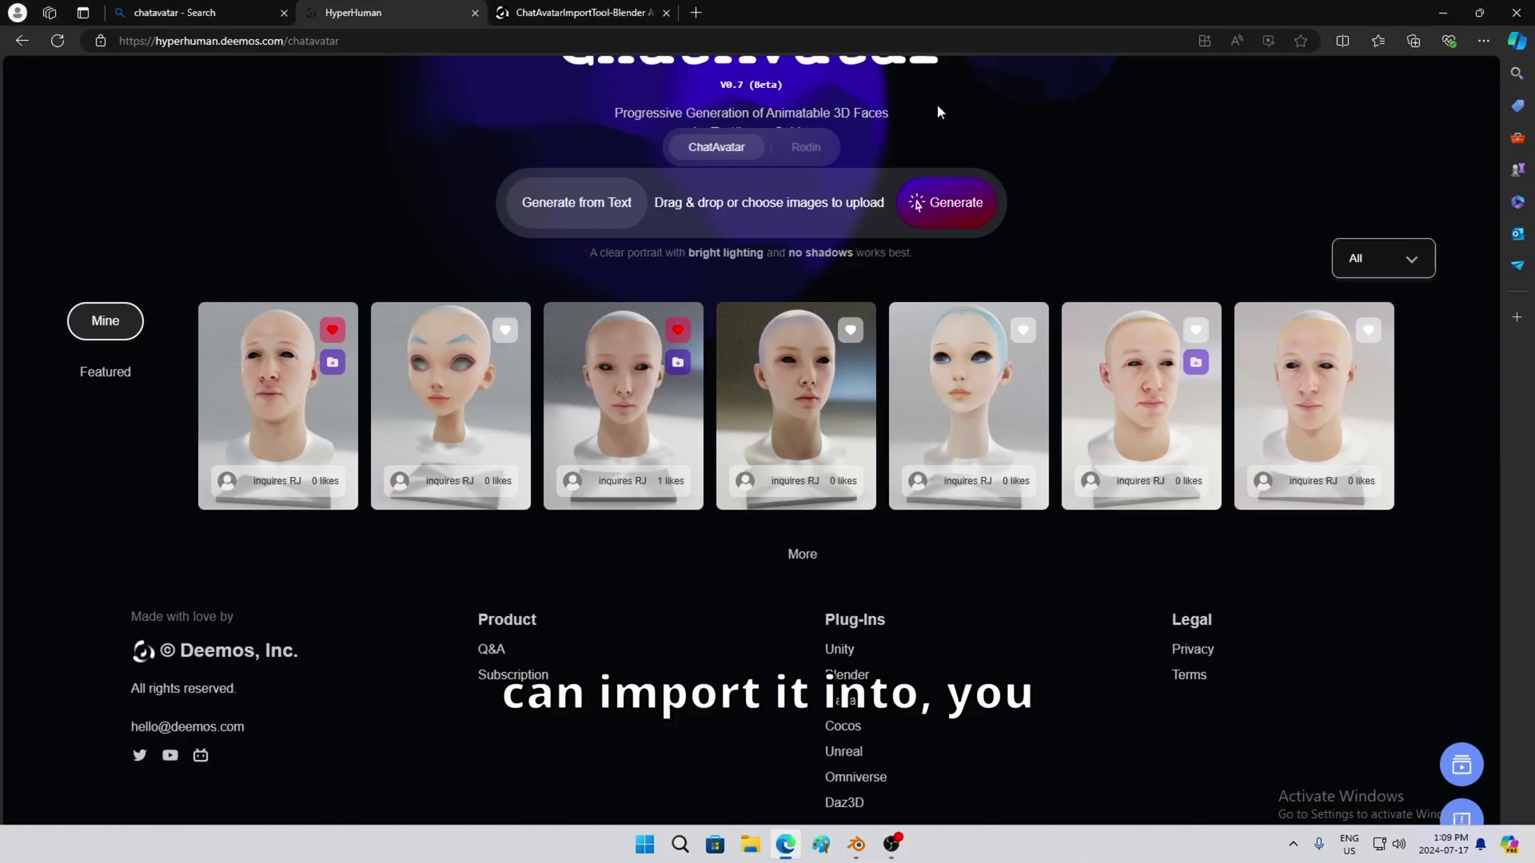
click(696, 12)
text(mixamo)
key(Return)
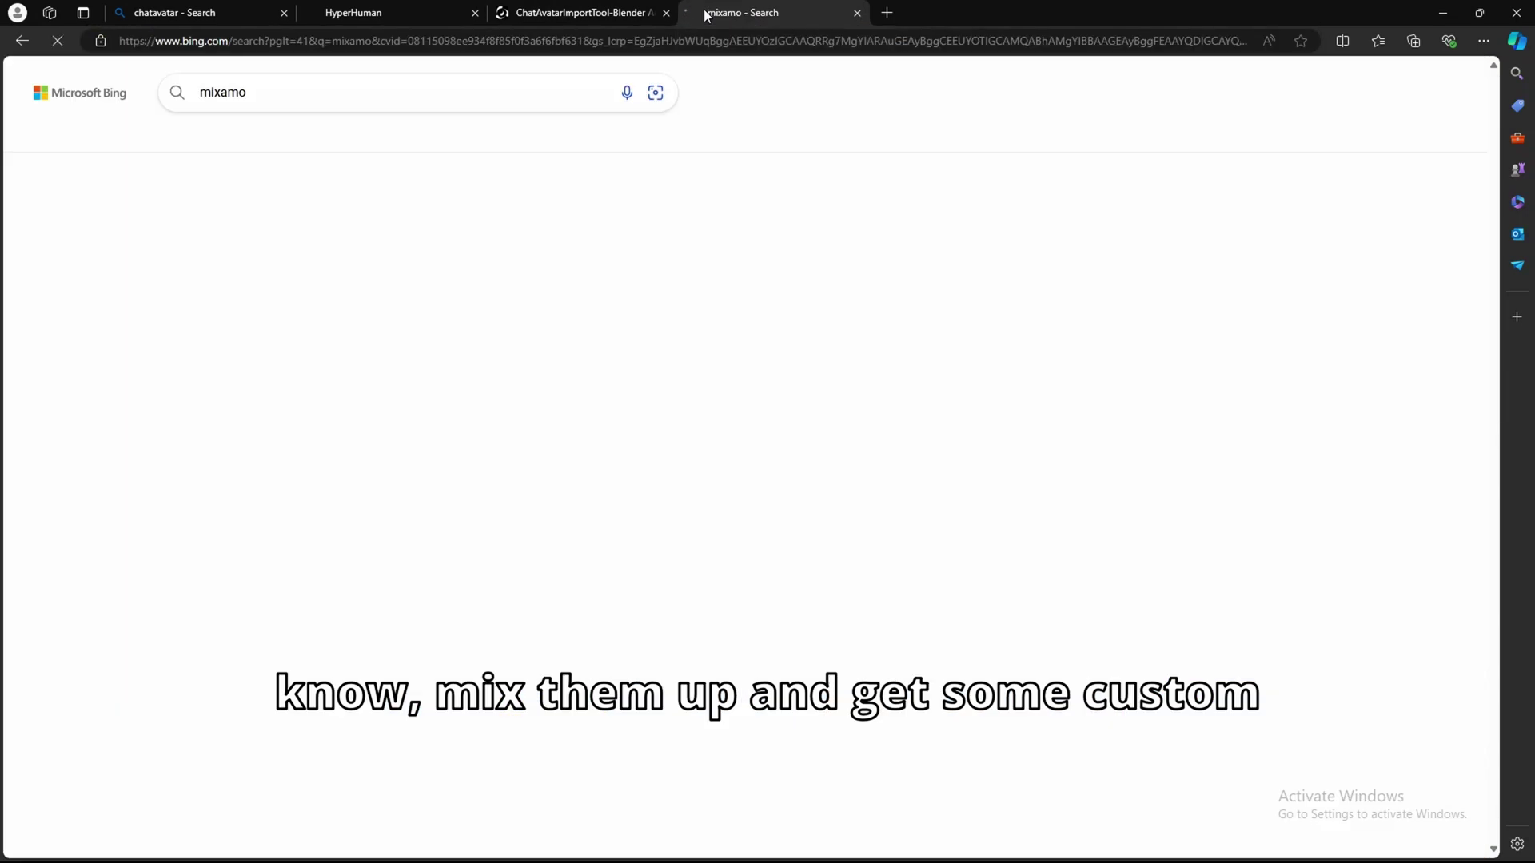
click(218, 248)
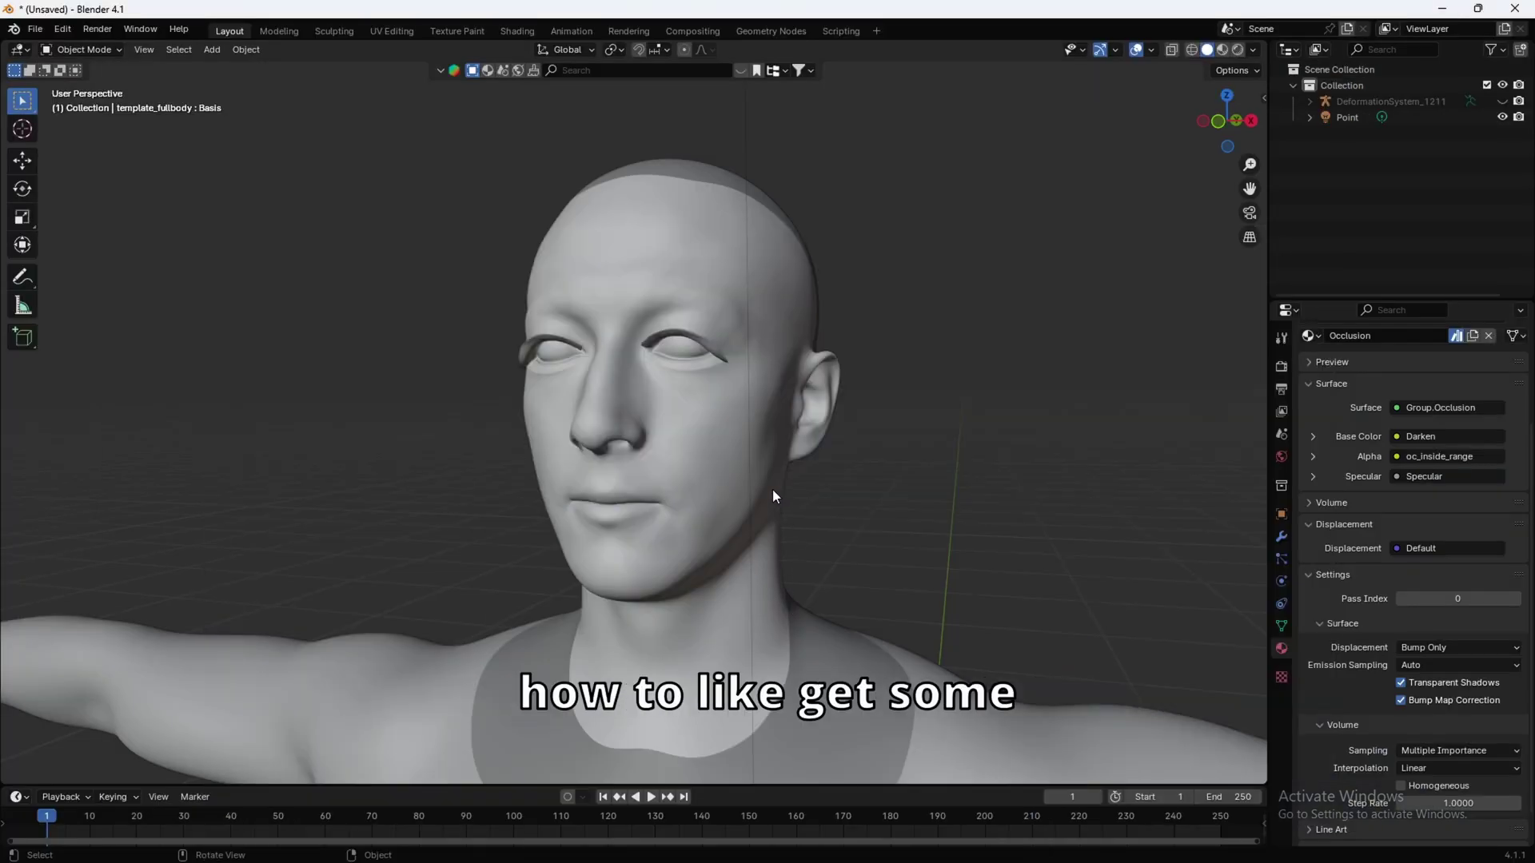
- Return the viewport to rendered shading so Cycles shows the textured, lit face
scroll(772, 489, down, 4)
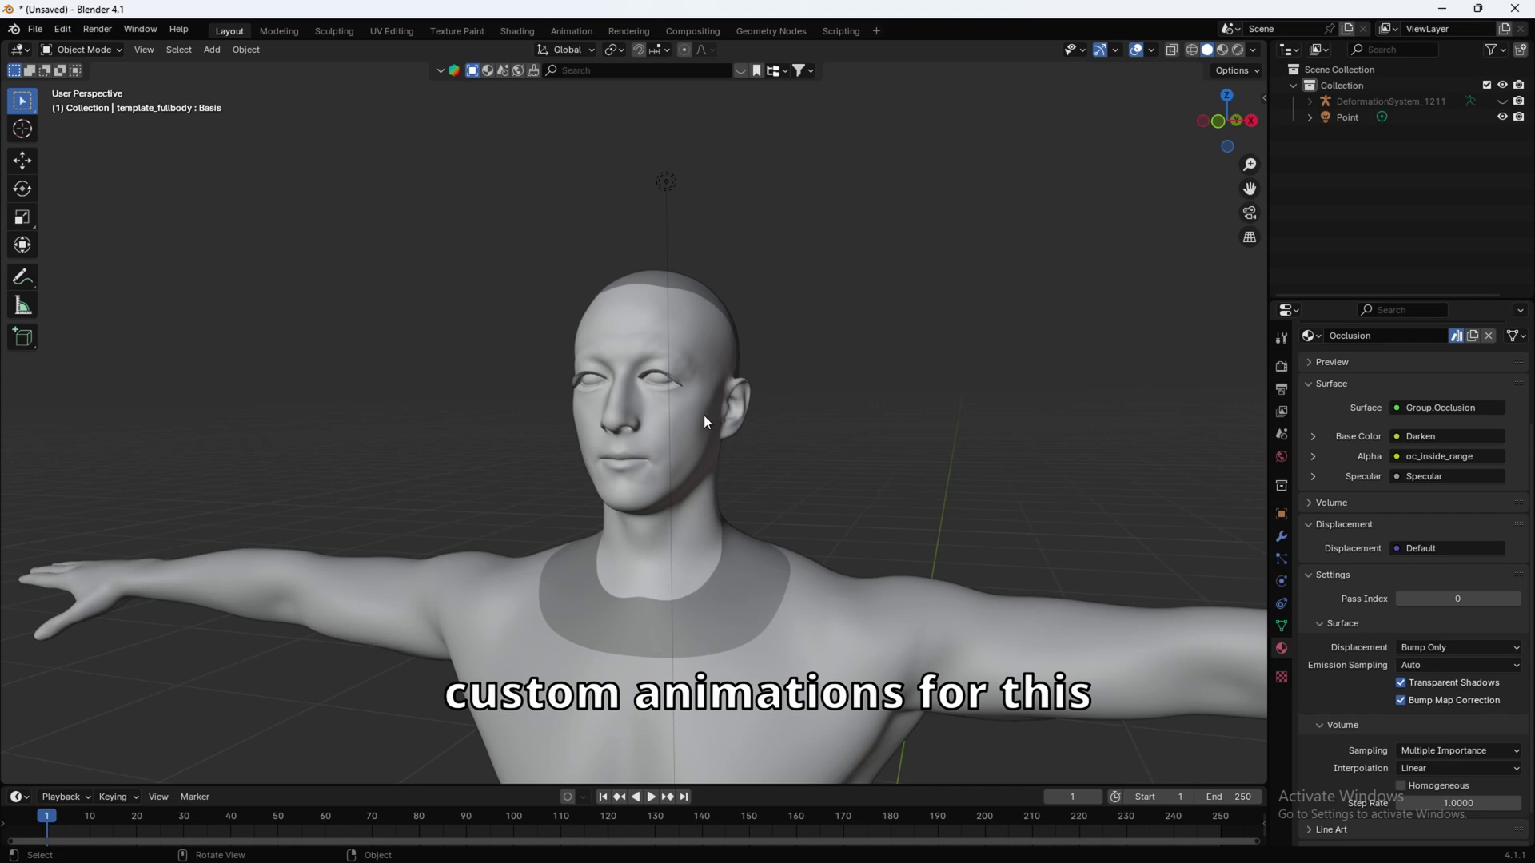
scroll(704, 422, up, 3)
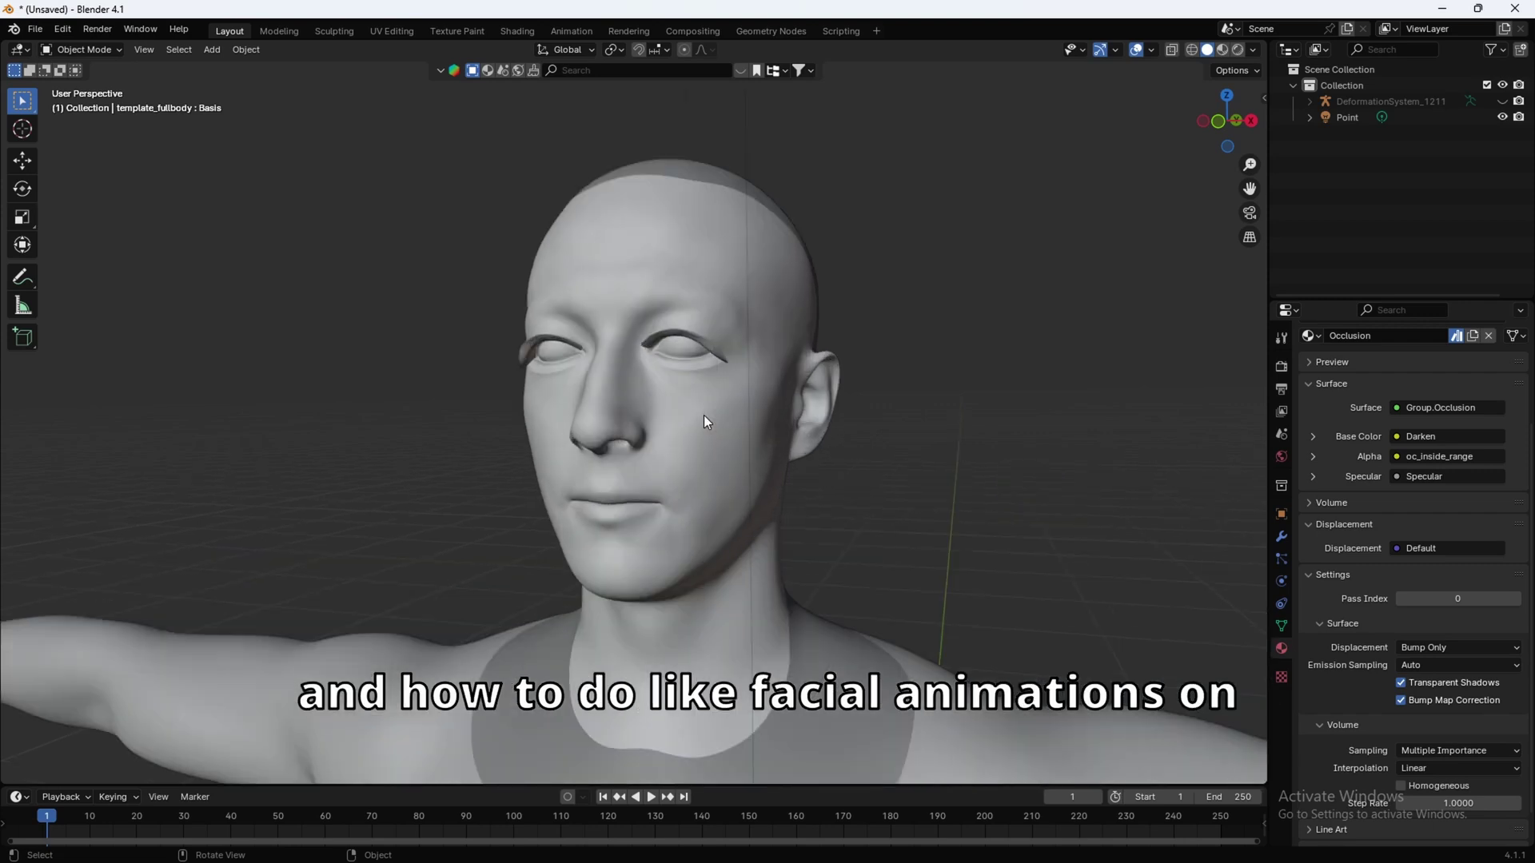
key(z)
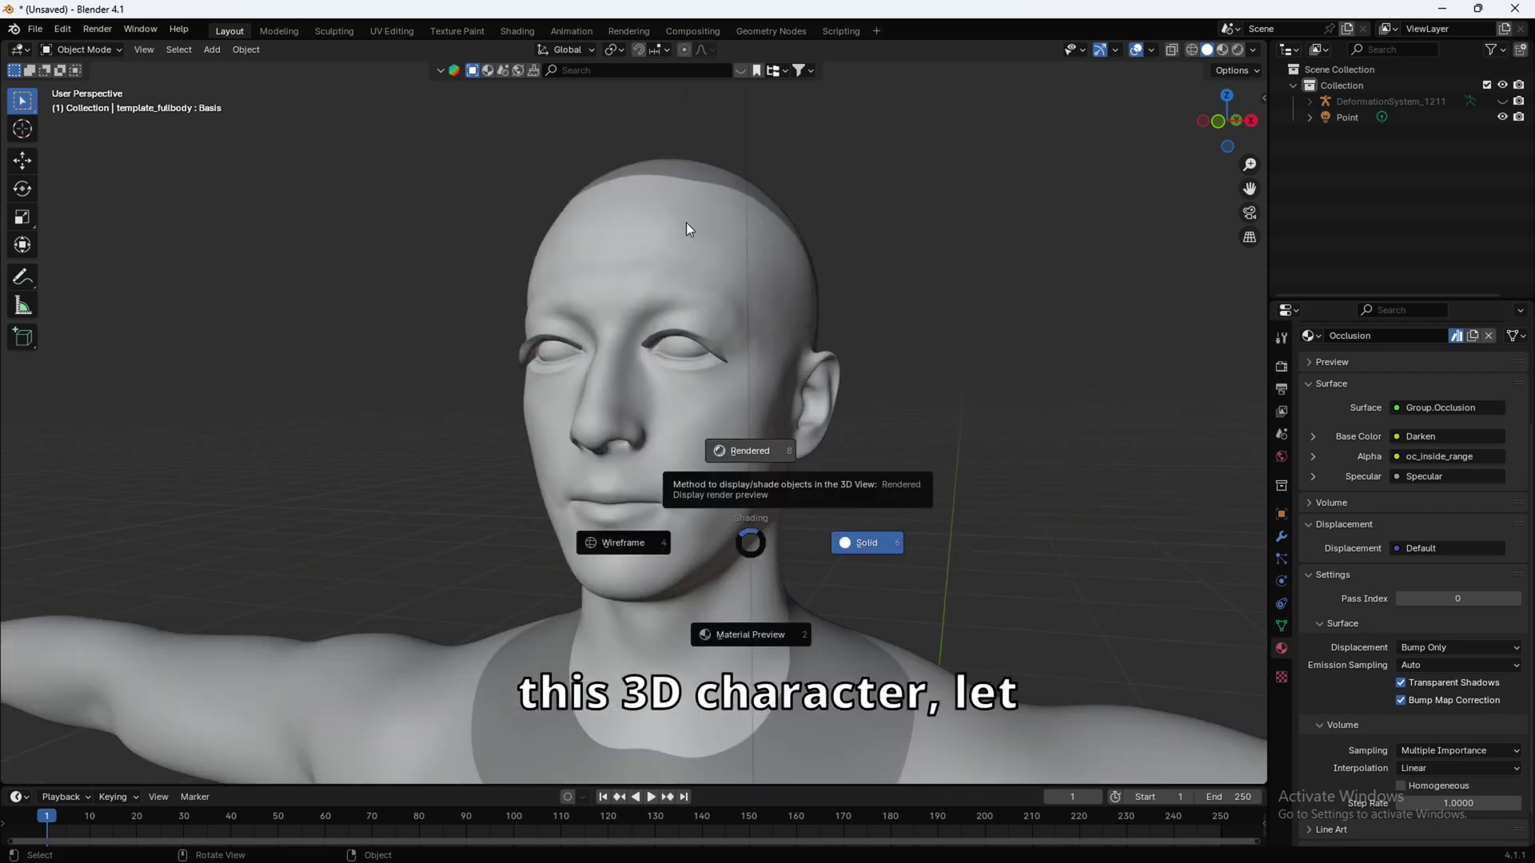
click(736, 365)
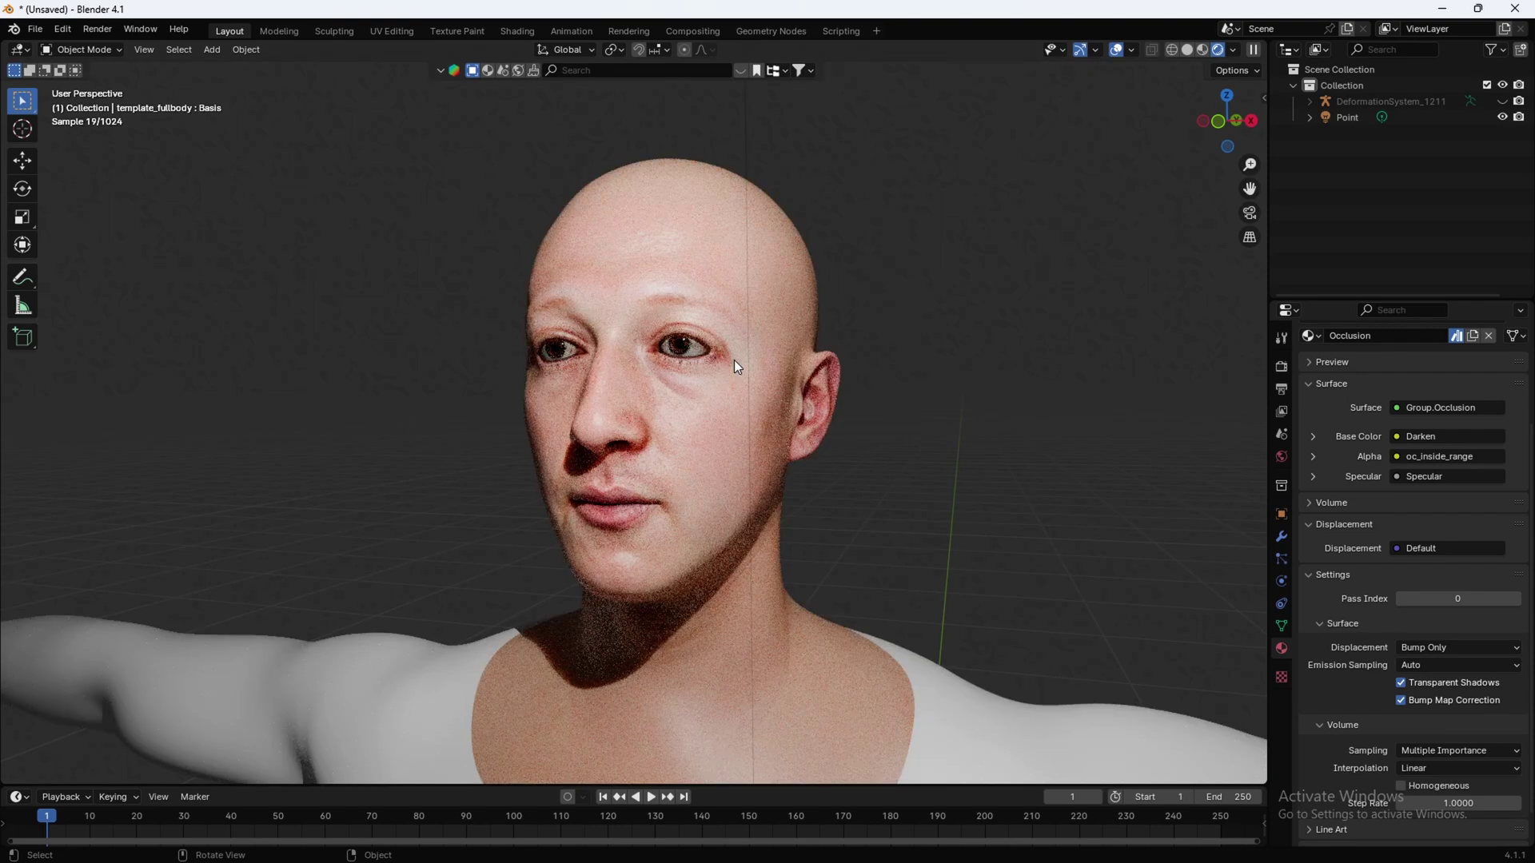